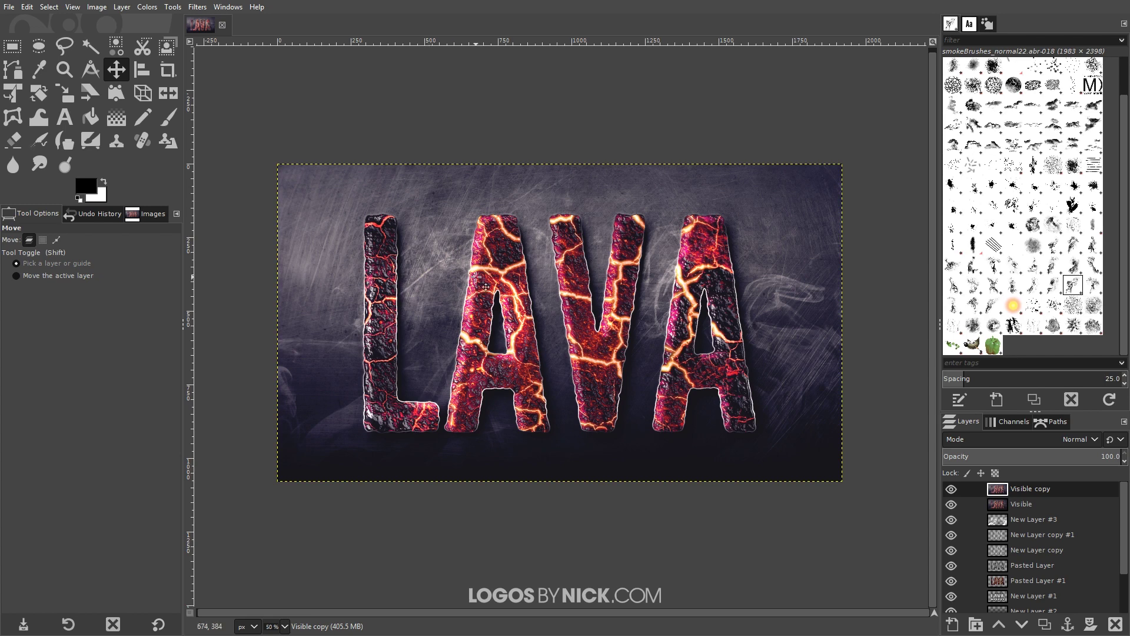
Create a new image 1920 px wide and 1080 px high.
left_click(23, 8)
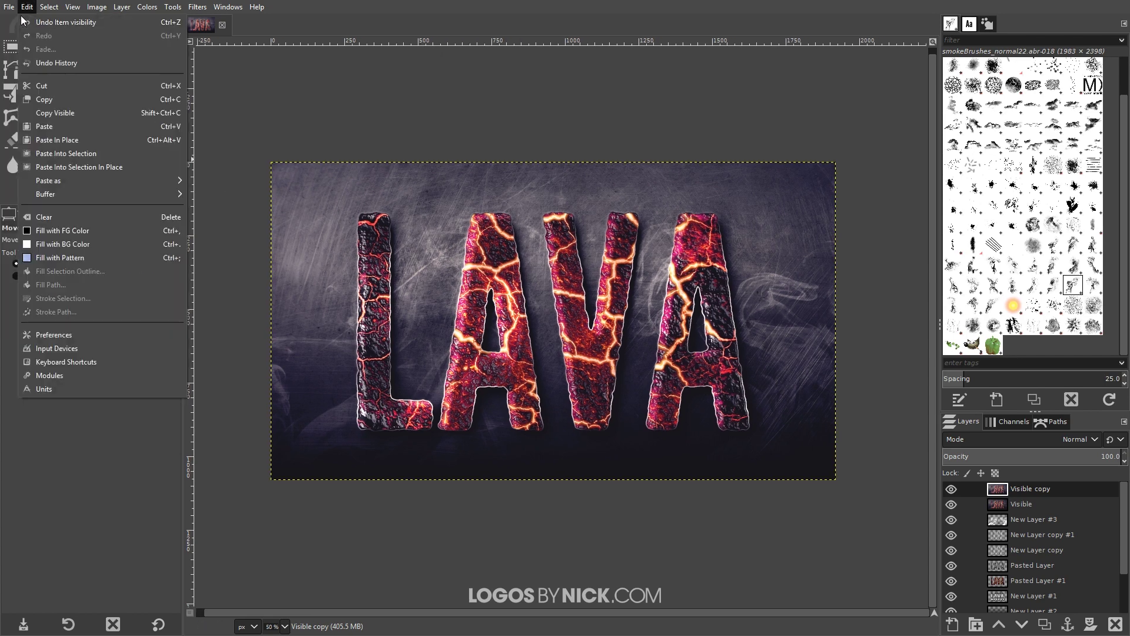
left_click(26, 22)
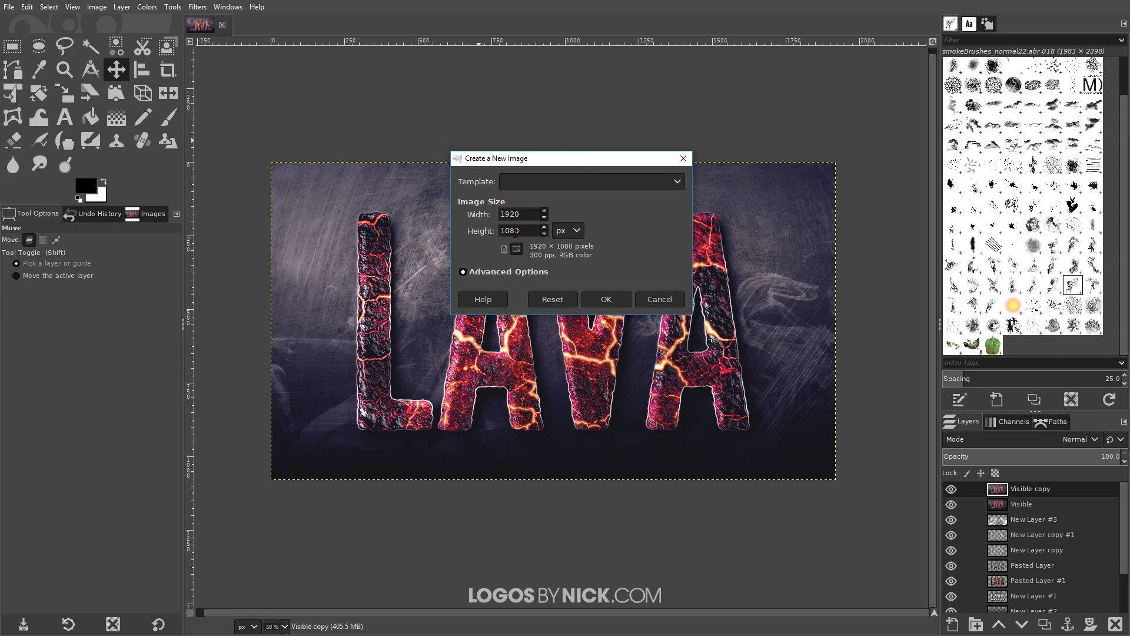
left_click(606, 300)
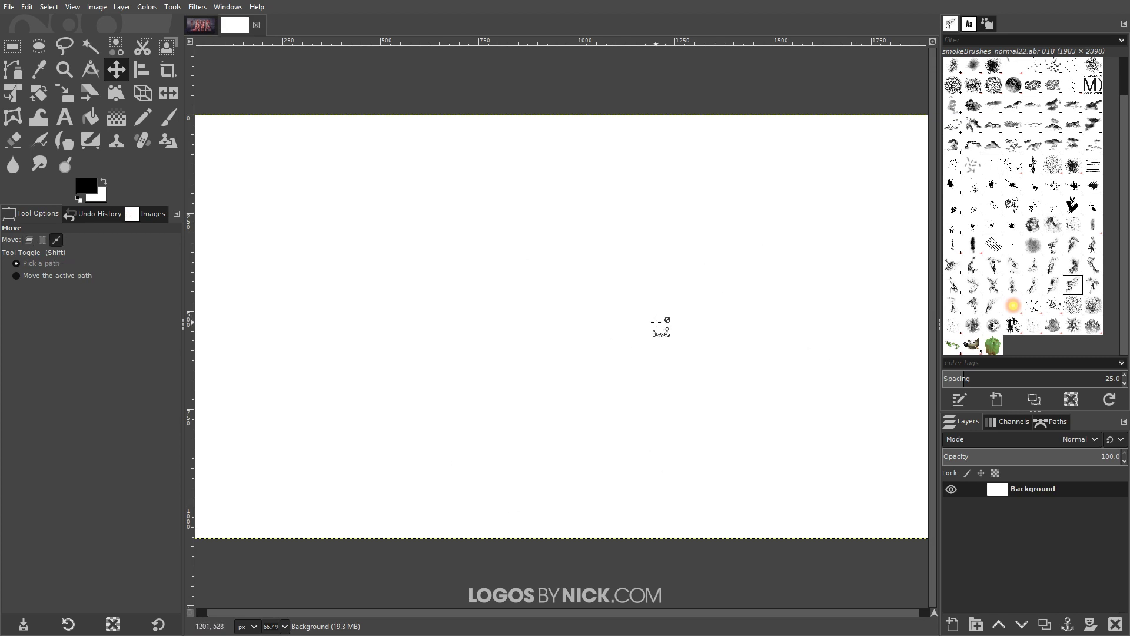
Fill the new image's white background layer with the black foreground color.
scroll(659, 323, "down", 1)
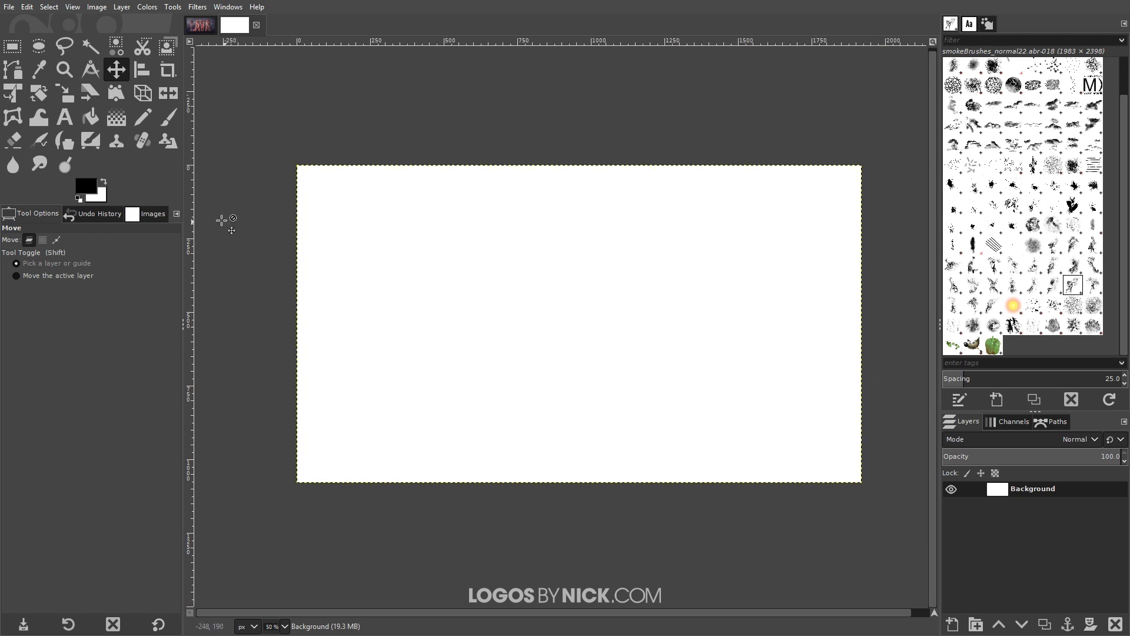
left_click(27, 7)
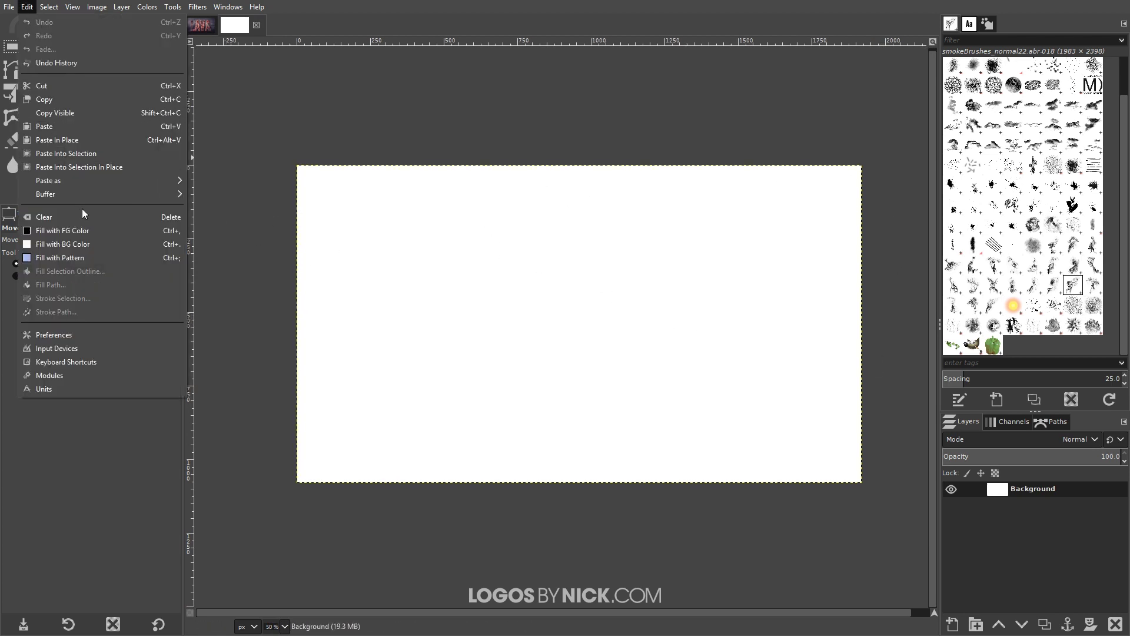
left_click(83, 230)
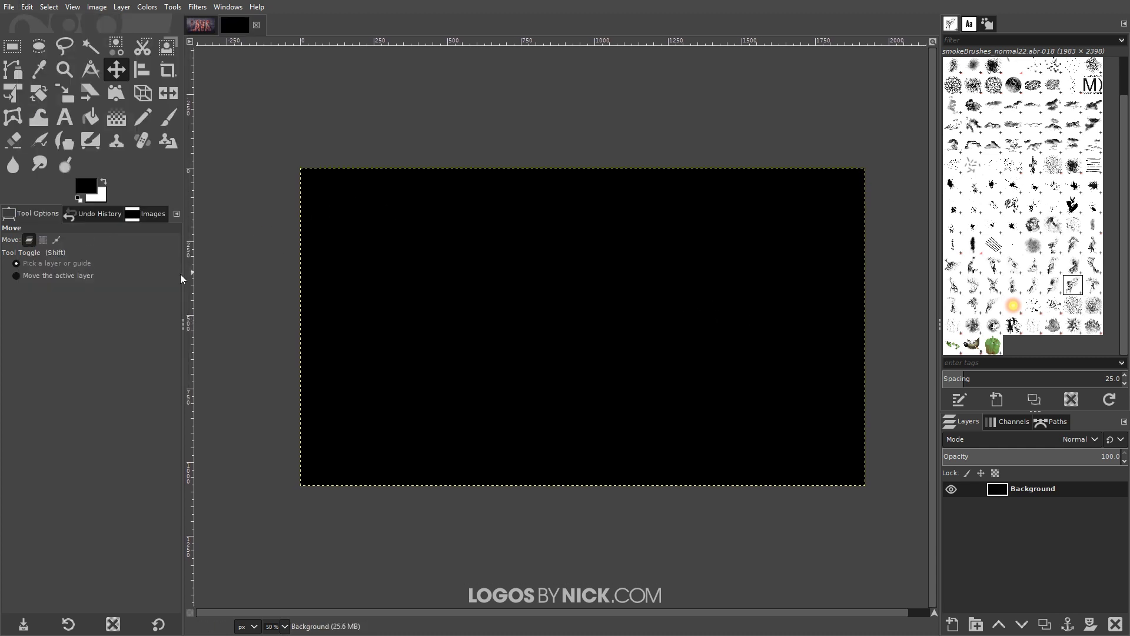
Add the white text "LAVA" to the canvas in League Gothic at 989 px.
left_click(103, 180)
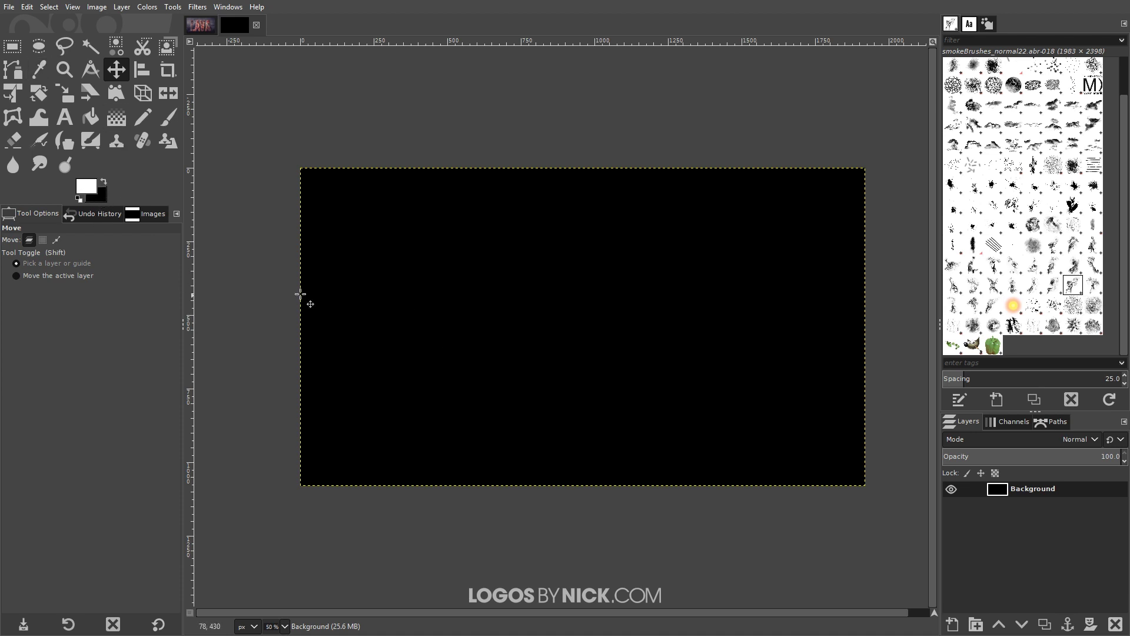
left_click(64, 118)
left_click(412, 297)
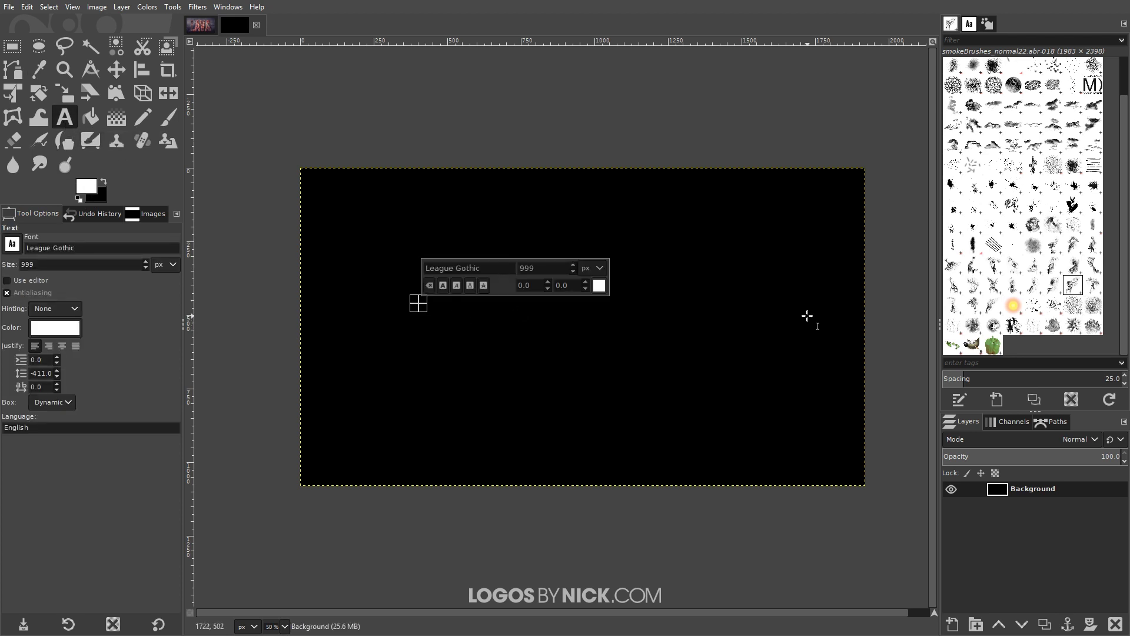
type("LAVA")
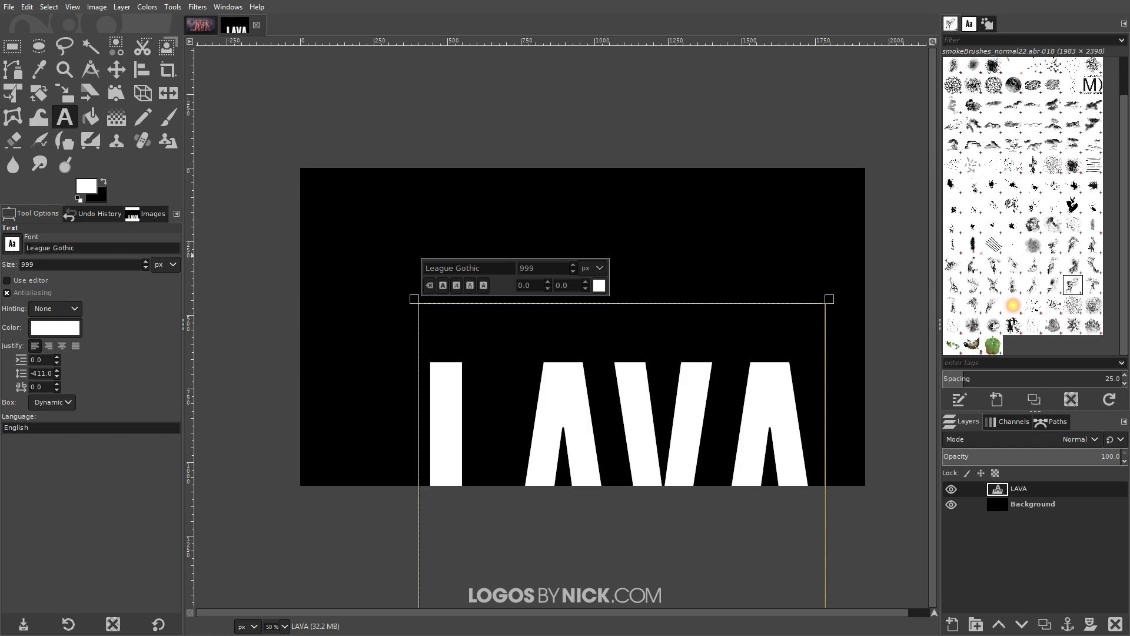
scroll(146, 267, "down", 18)
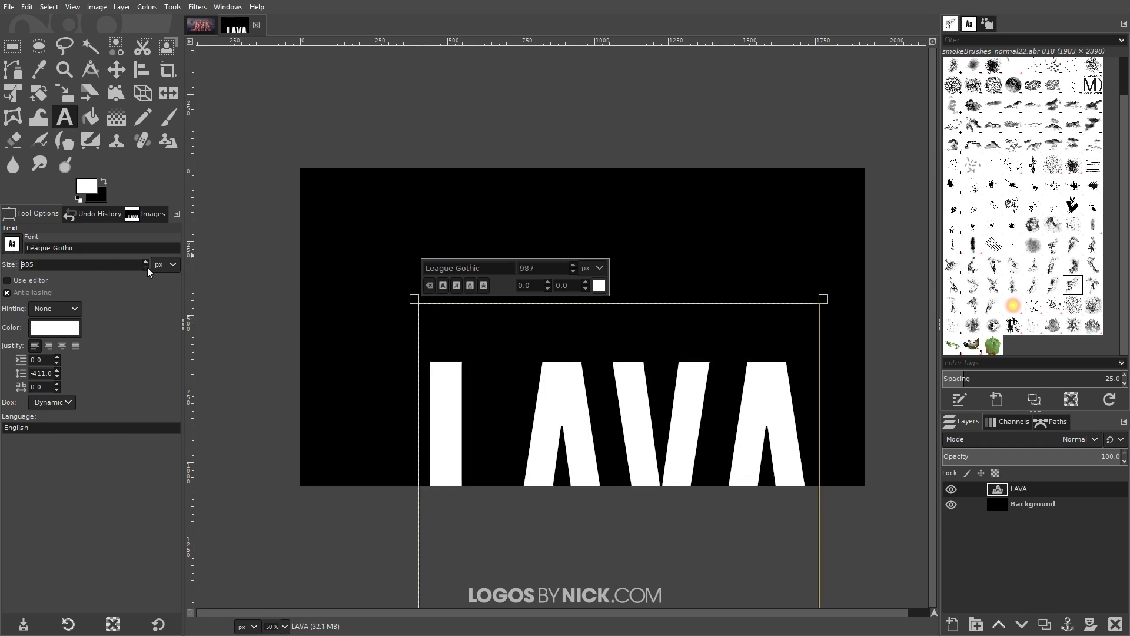
scroll(147, 263, "up", 8)
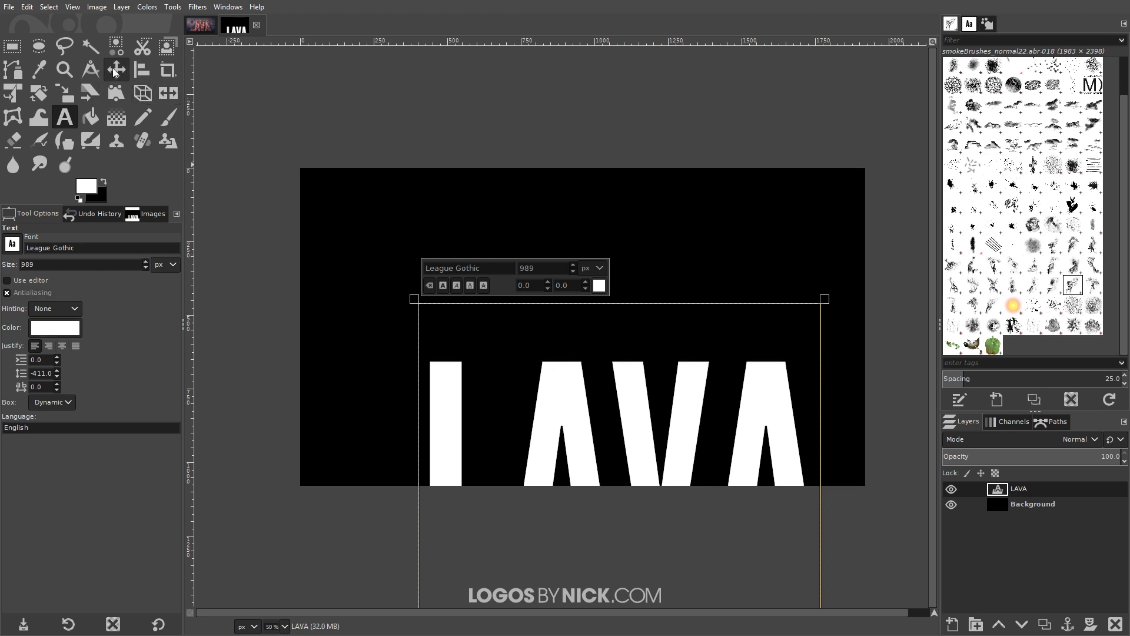
Move the LAVA text up so it fits inside the canvas, and crop its layer to the content.
left_click(129, 76)
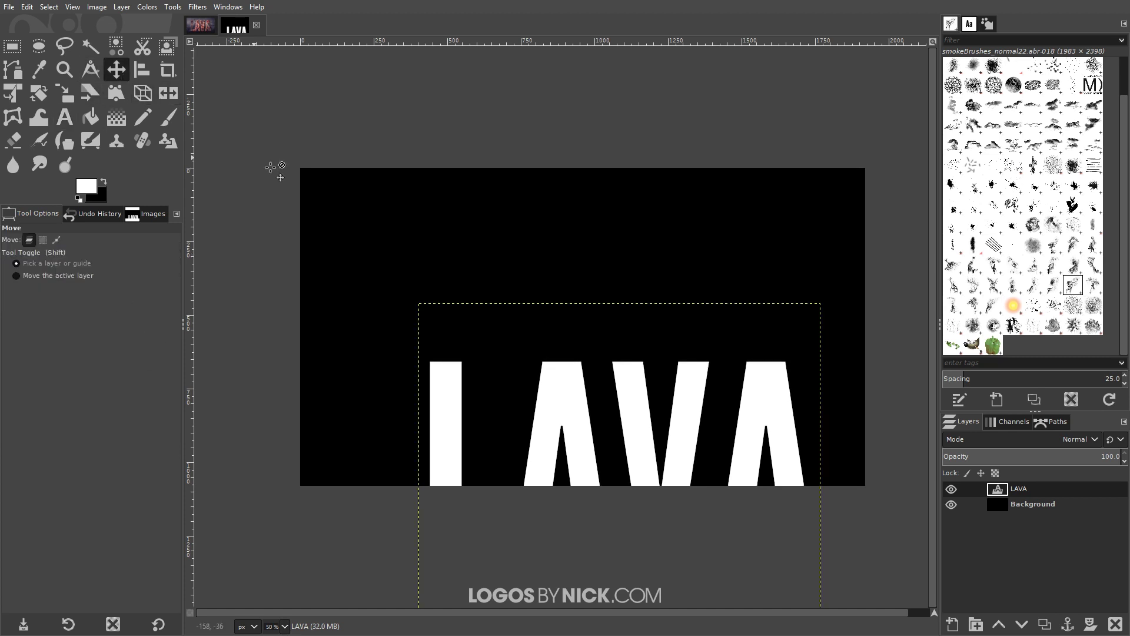
left_click_drag(575, 396, 528, 238)
left_click(123, 7)
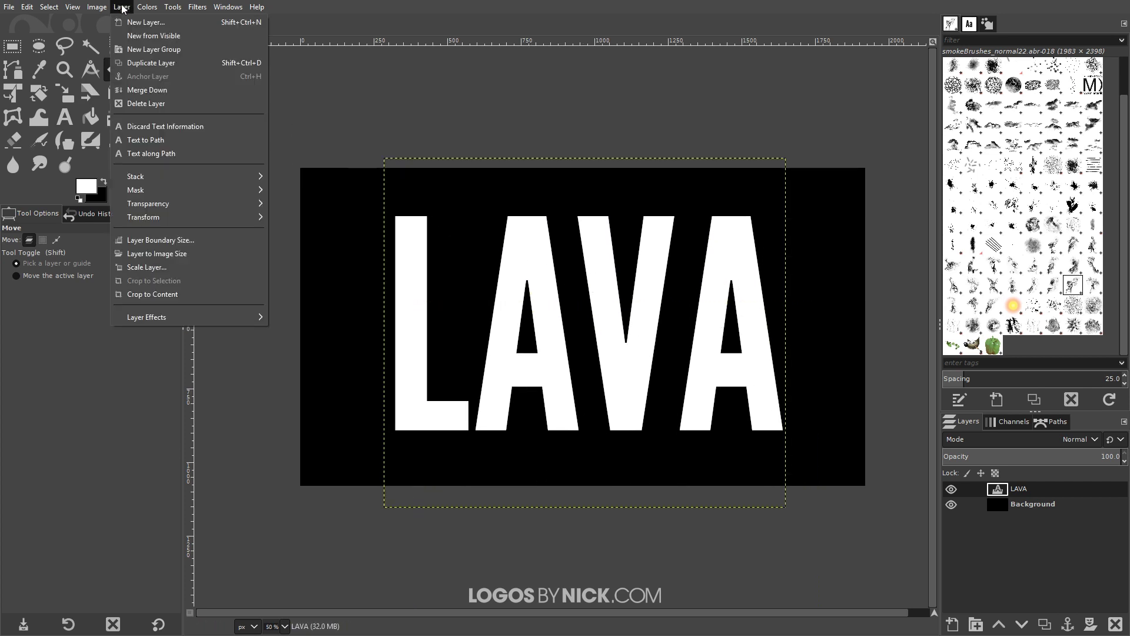
left_click(150, 294)
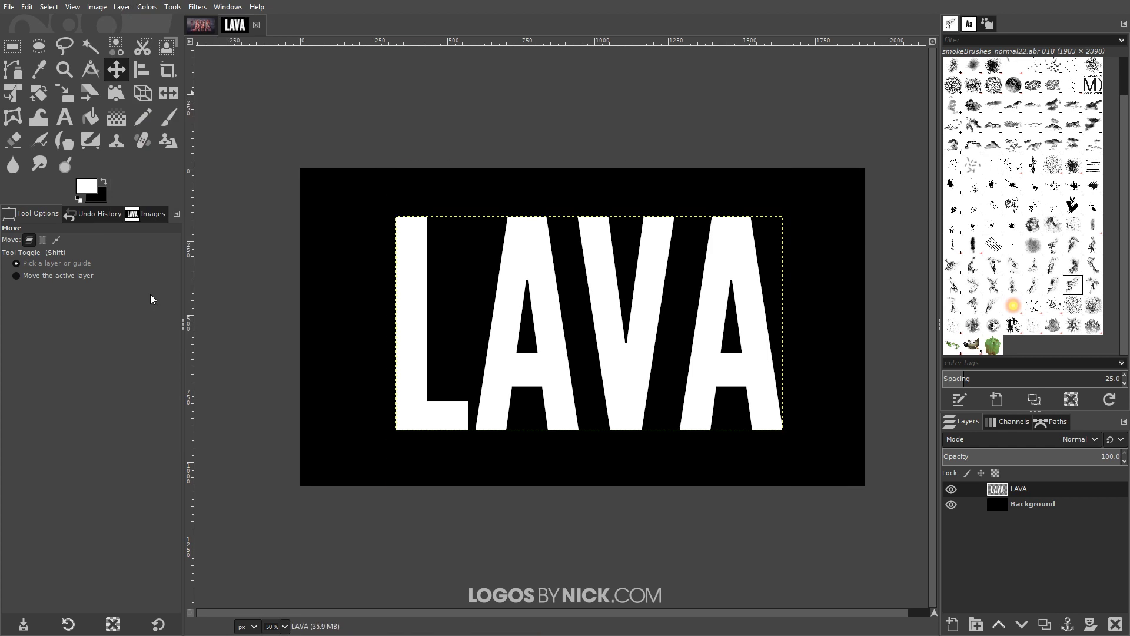
Center the LAVA text horizontally and vertically relative to the image.
left_click(142, 70)
left_click(141, 252)
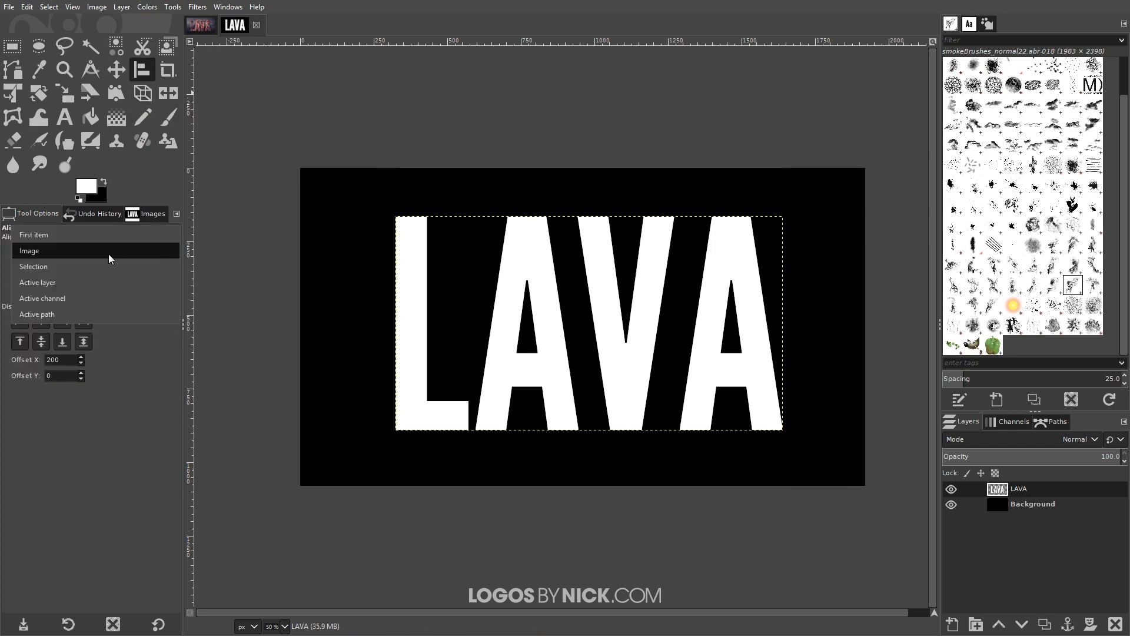
left_click(41, 253)
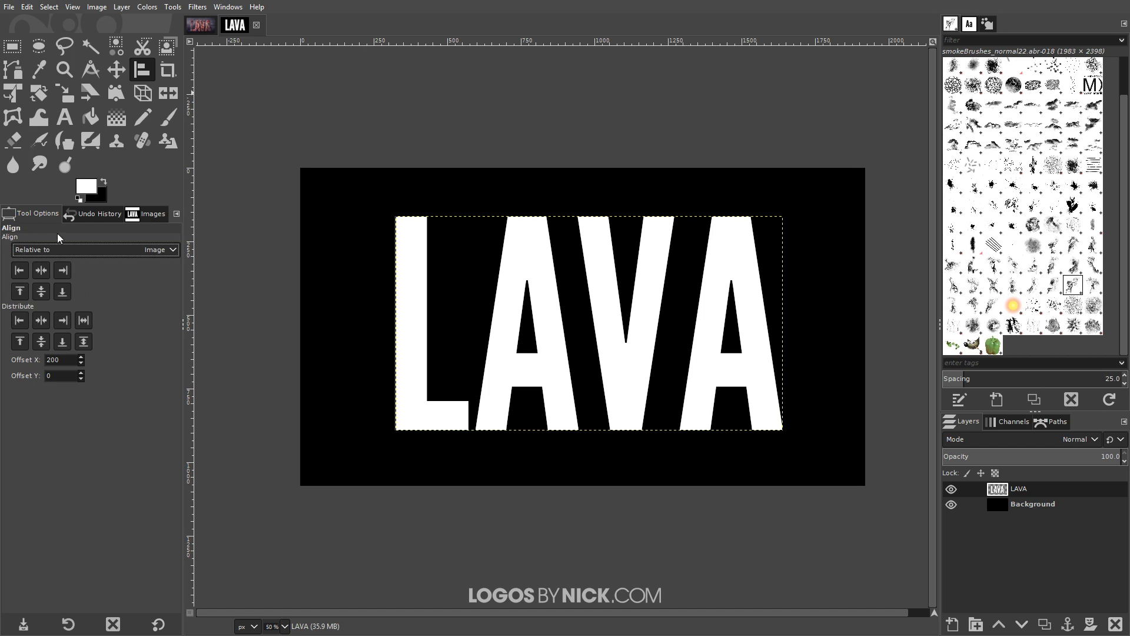
left_click(527, 250)
left_click(41, 291)
left_click(40, 271)
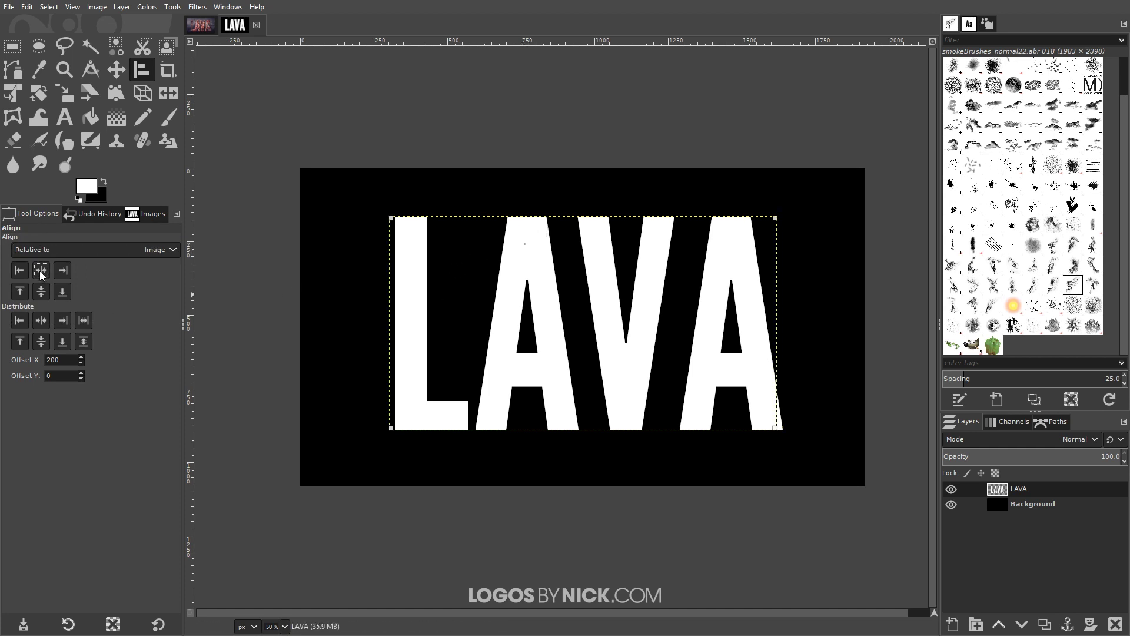
left_click(41, 274)
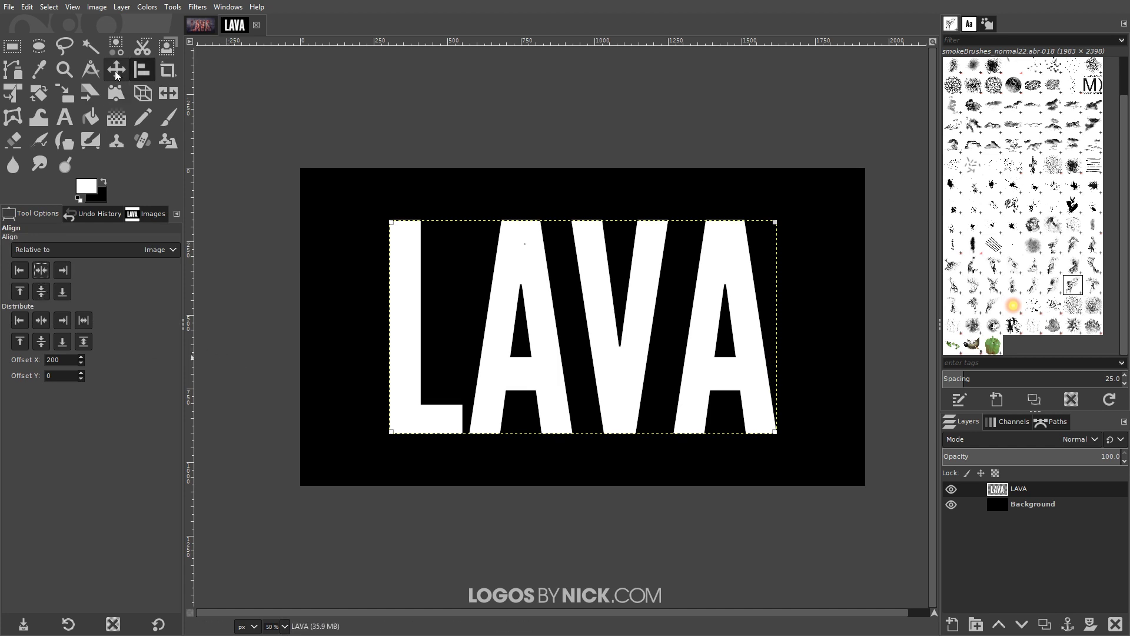
Expand the LAVA text layer's boundary to the image size.
left_click(116, 71)
scroll(606, 303, "left", 1)
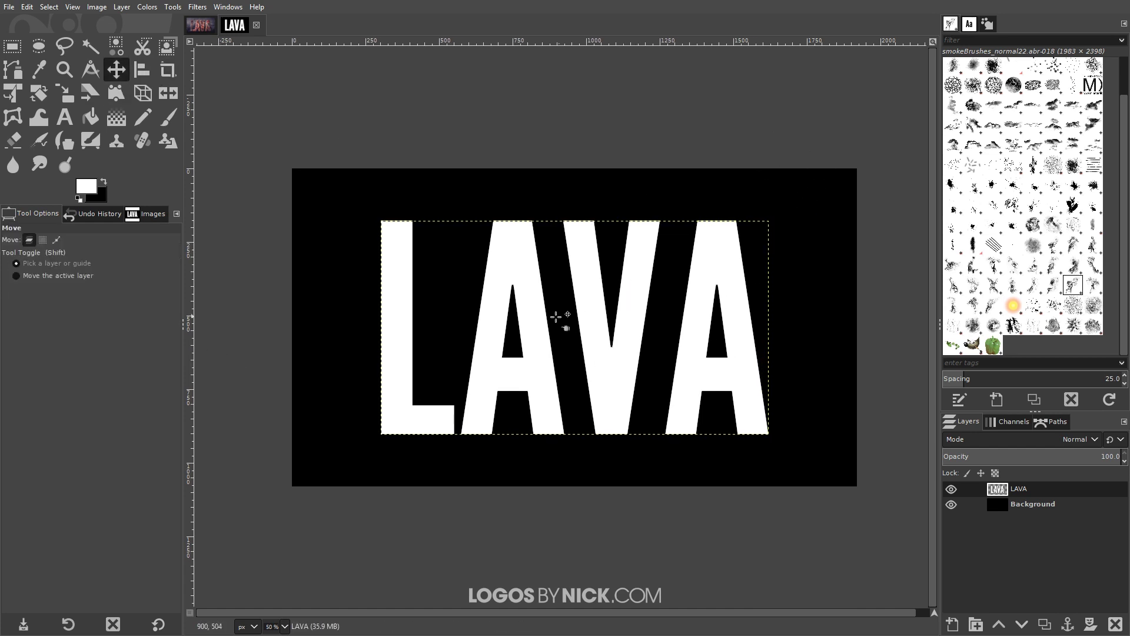
left_click(123, 8)
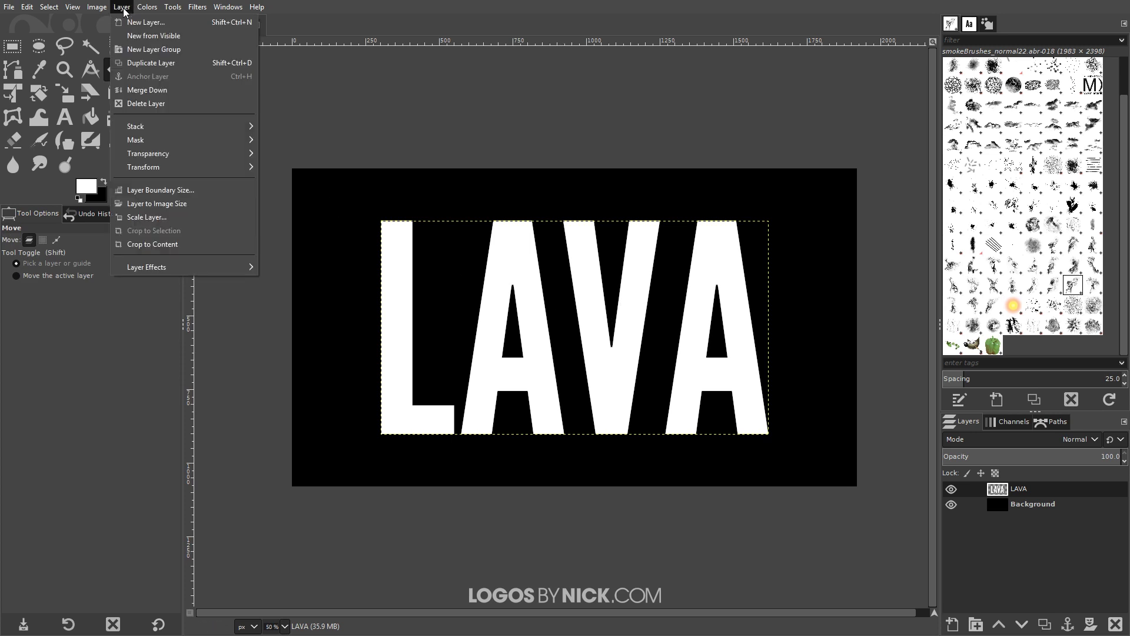
left_click(147, 203)
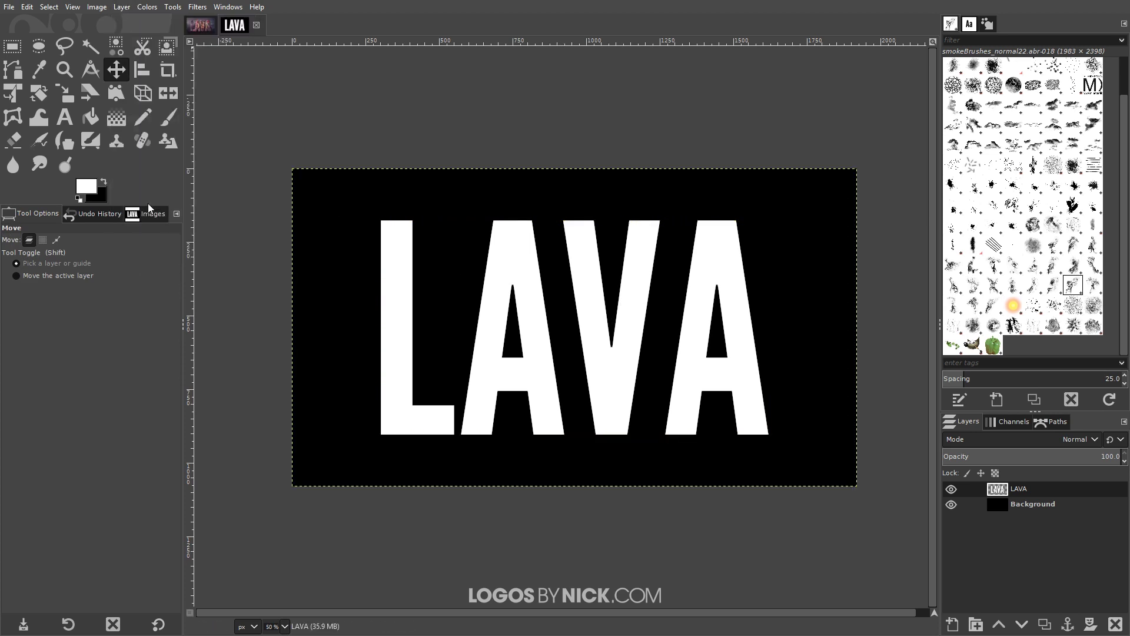
Create a selection from the LAVA layer's alpha and delete the text layer.
right_click(1020, 489)
left_click(966, 422)
left_click(1115, 625)
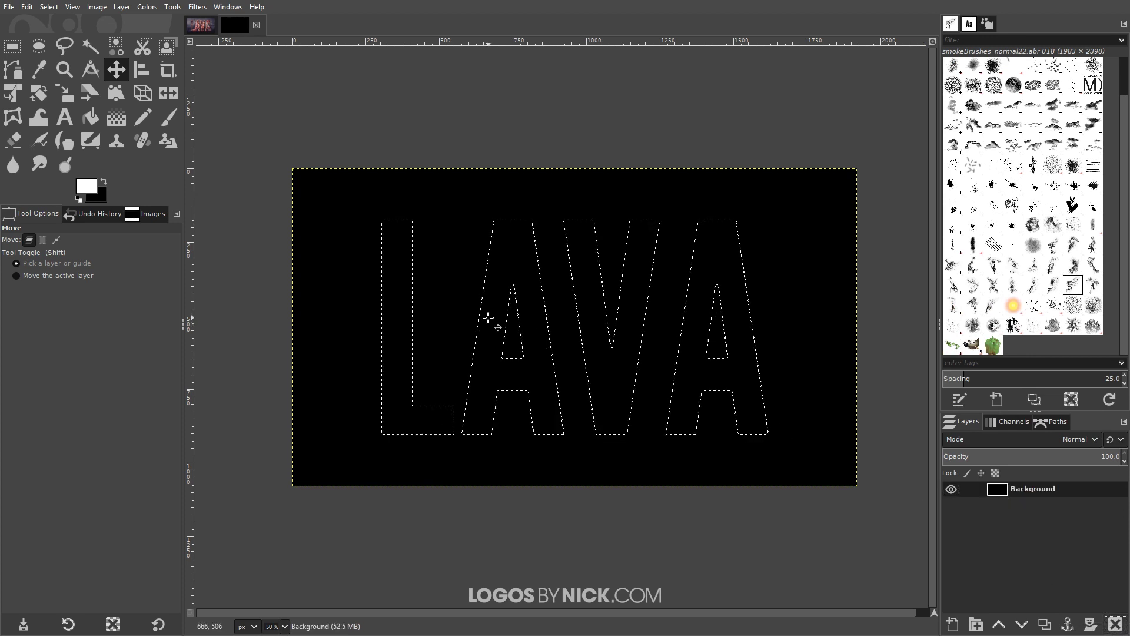
Add a transparent 1920 × 1080 px layer and distort the letter selection with threshold 127, spread 8, granularity 4 and smooth 5.
left_click(952, 624)
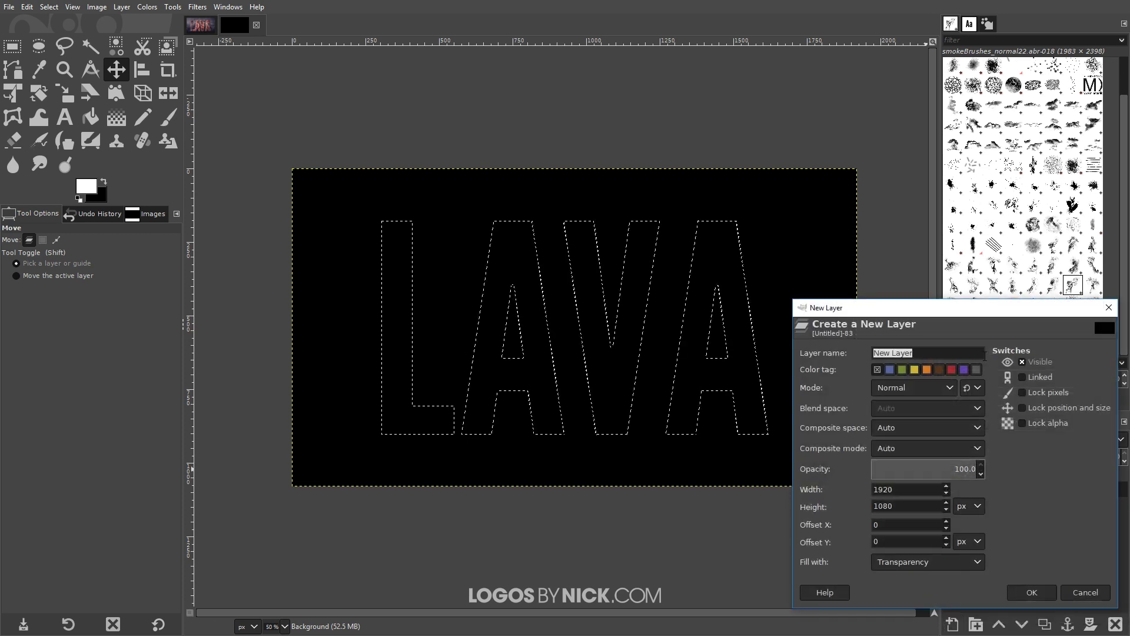
left_click(1003, 536)
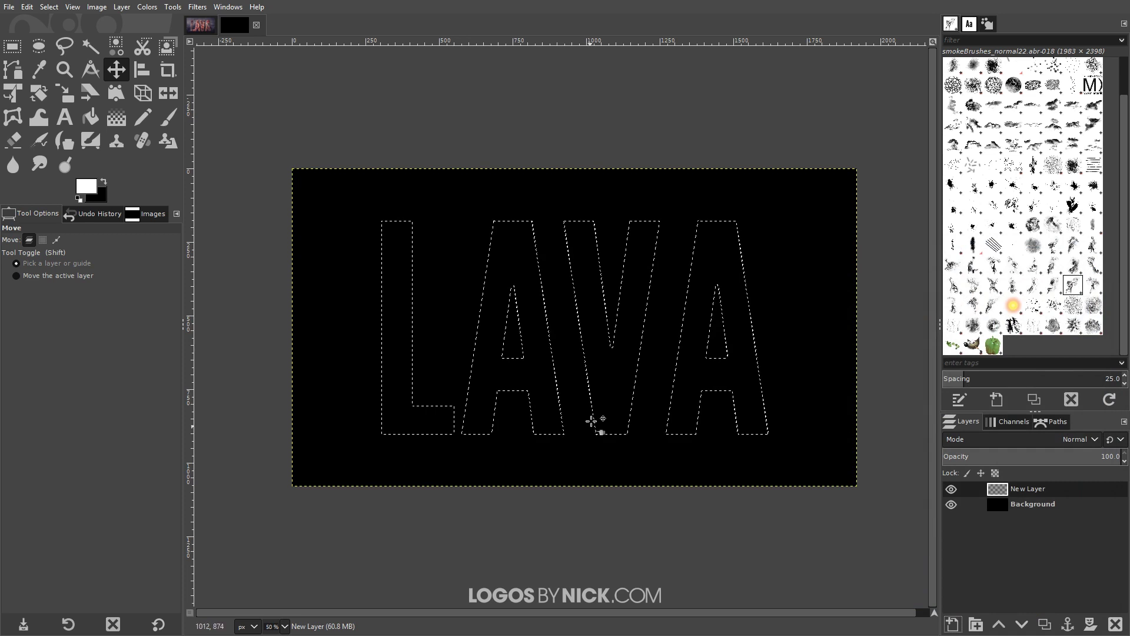
left_click(49, 6)
left_click(69, 212)
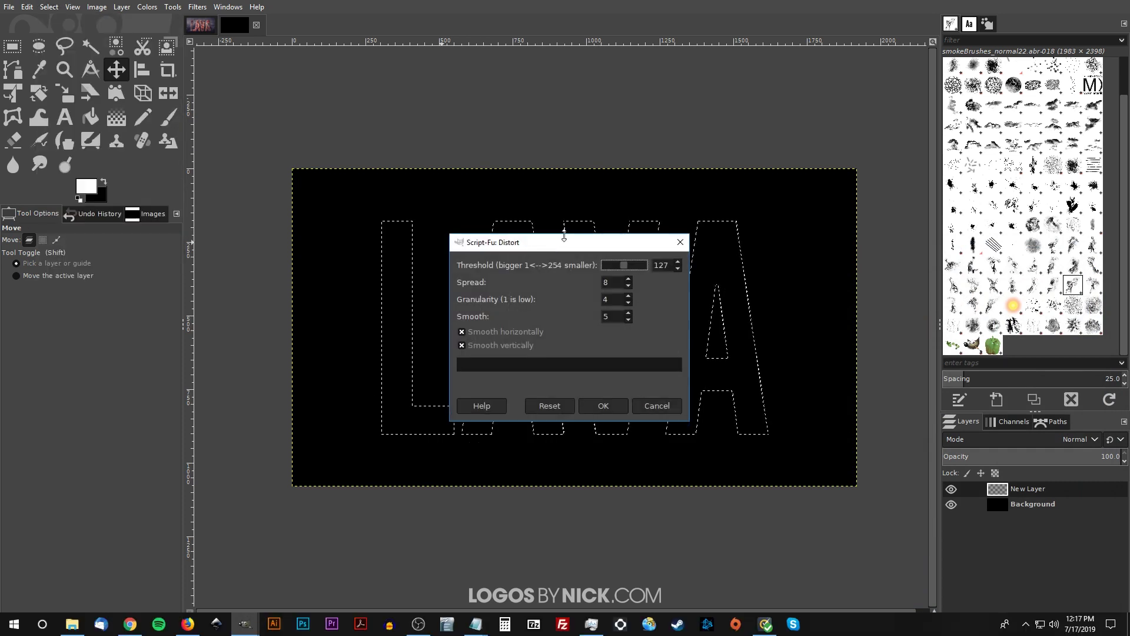
left_click_drag(576, 245, 597, 194)
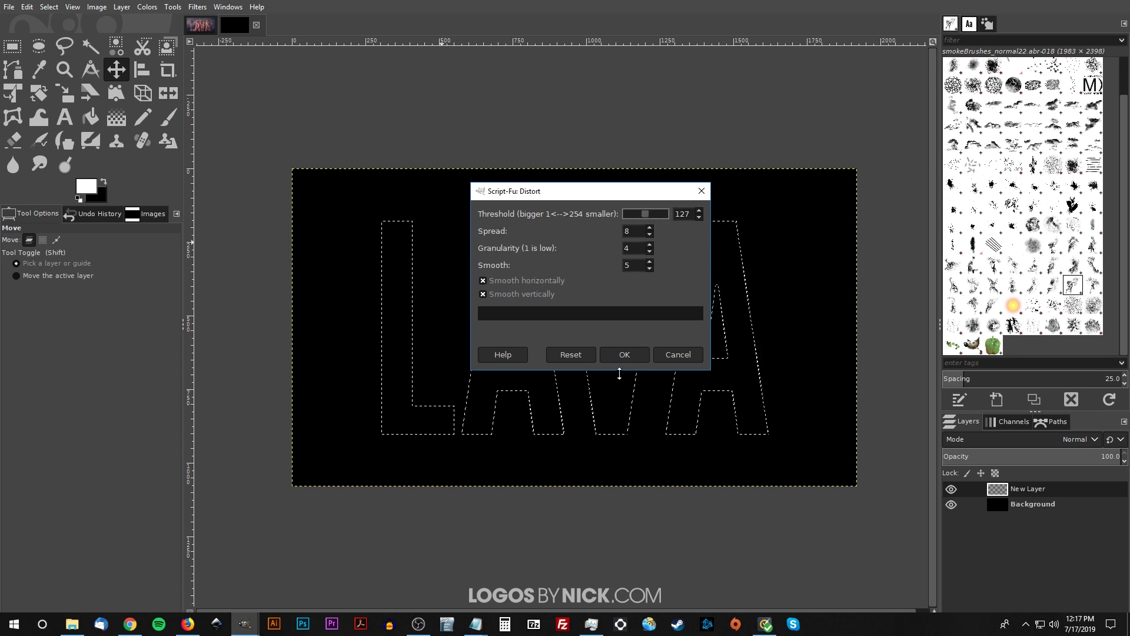
left_click(621, 354)
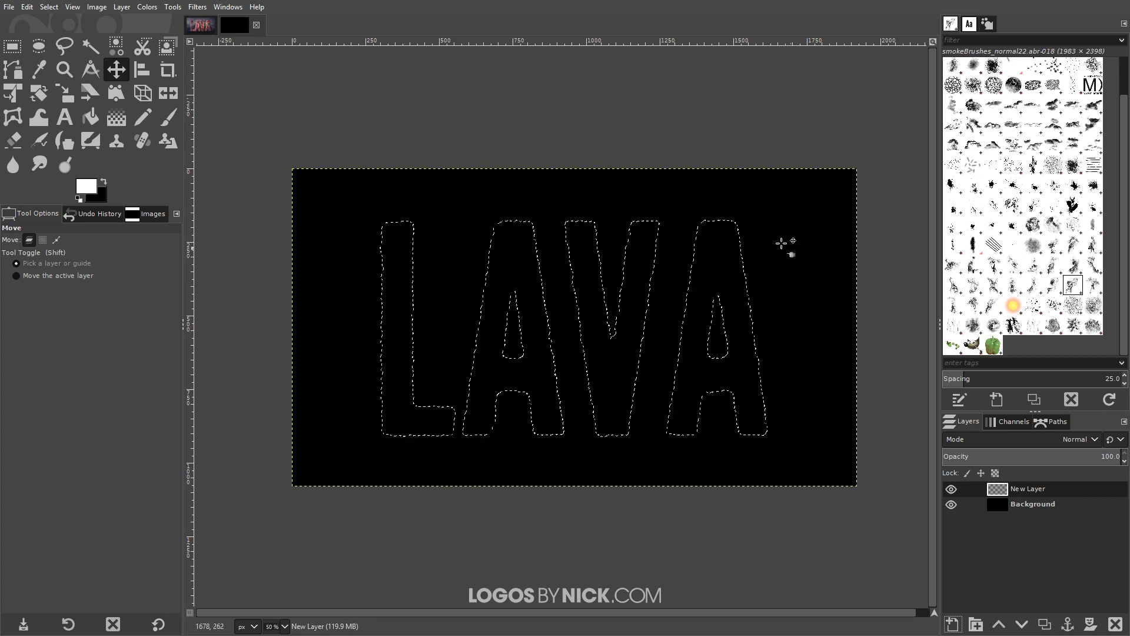
Fill the distorted letter selection with white on the new layer and clear the selection.
left_click(27, 7)
mouse_move(49, 6)
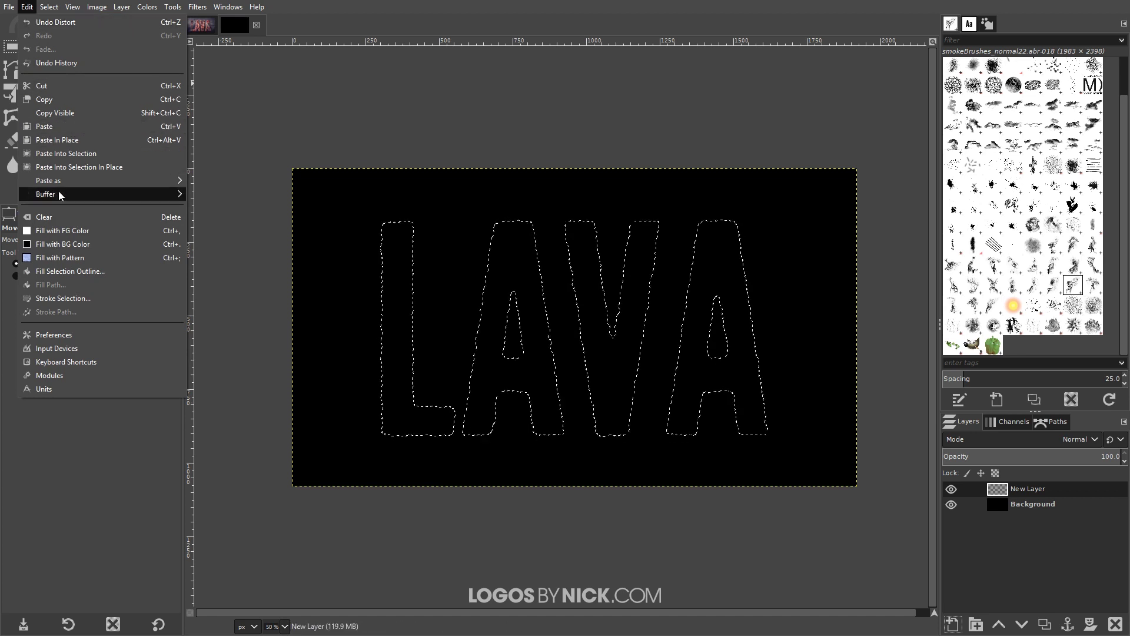
left_click(84, 231)
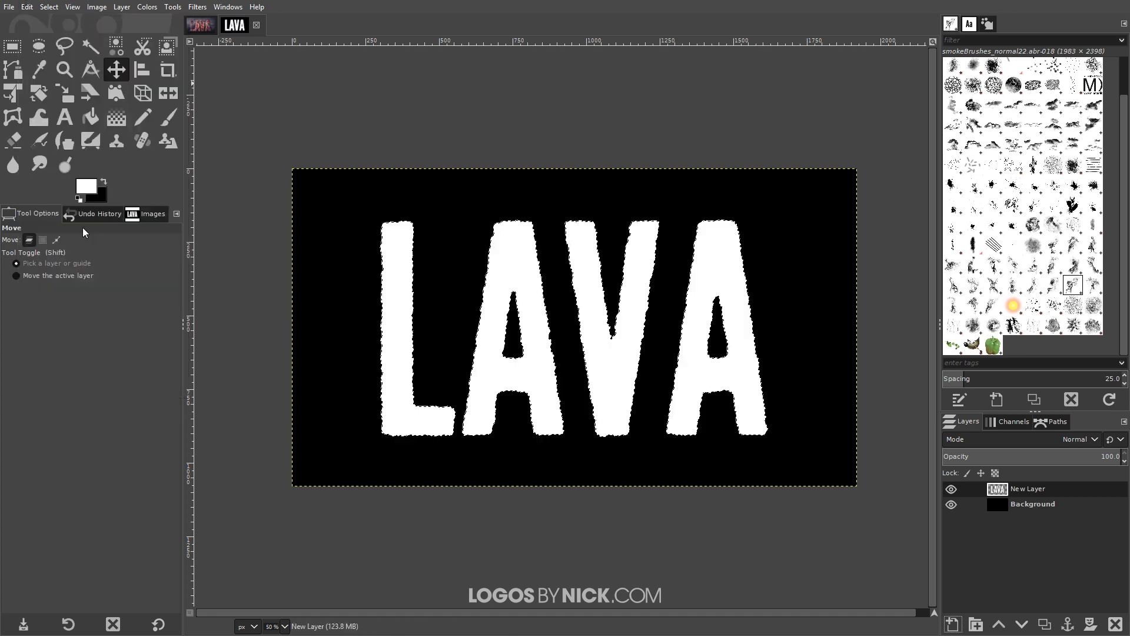
left_click(48, 7)
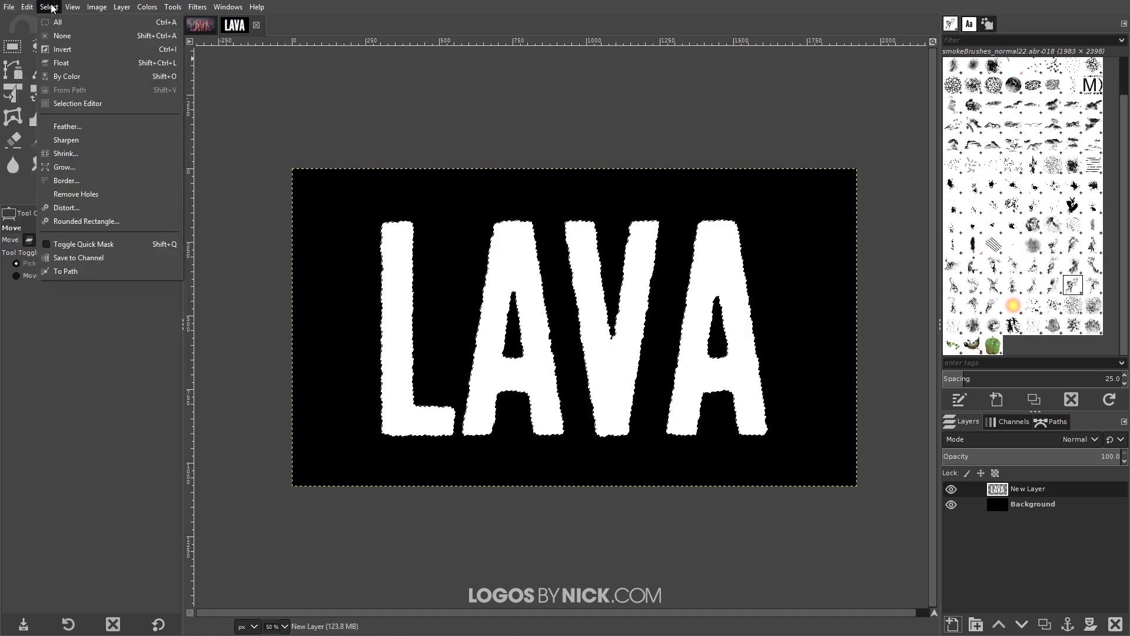
left_click(76, 37)
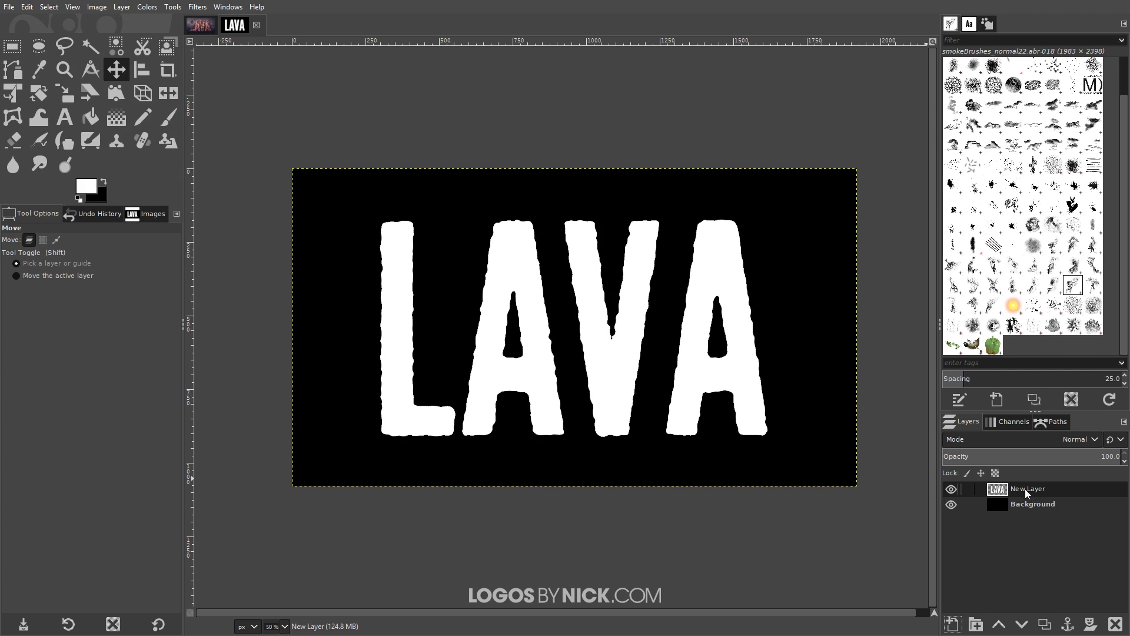
Move the white letter layer below Background and import lava-texture.jpg as a layer above Background.
left_click_drag(1026, 488, 1033, 510)
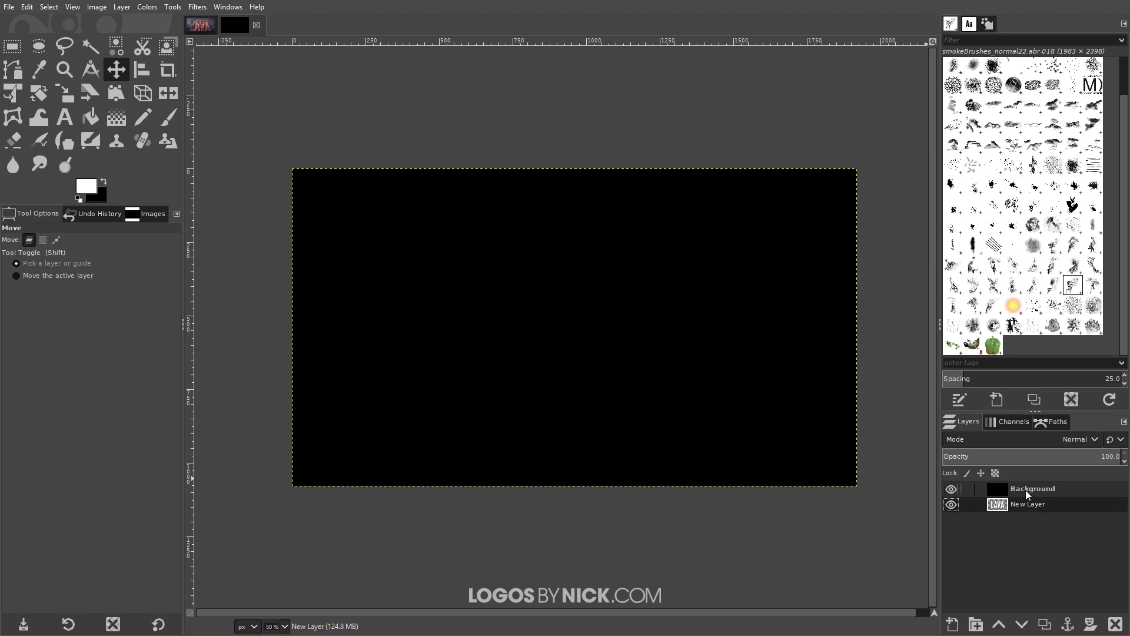
left_click(1025, 490)
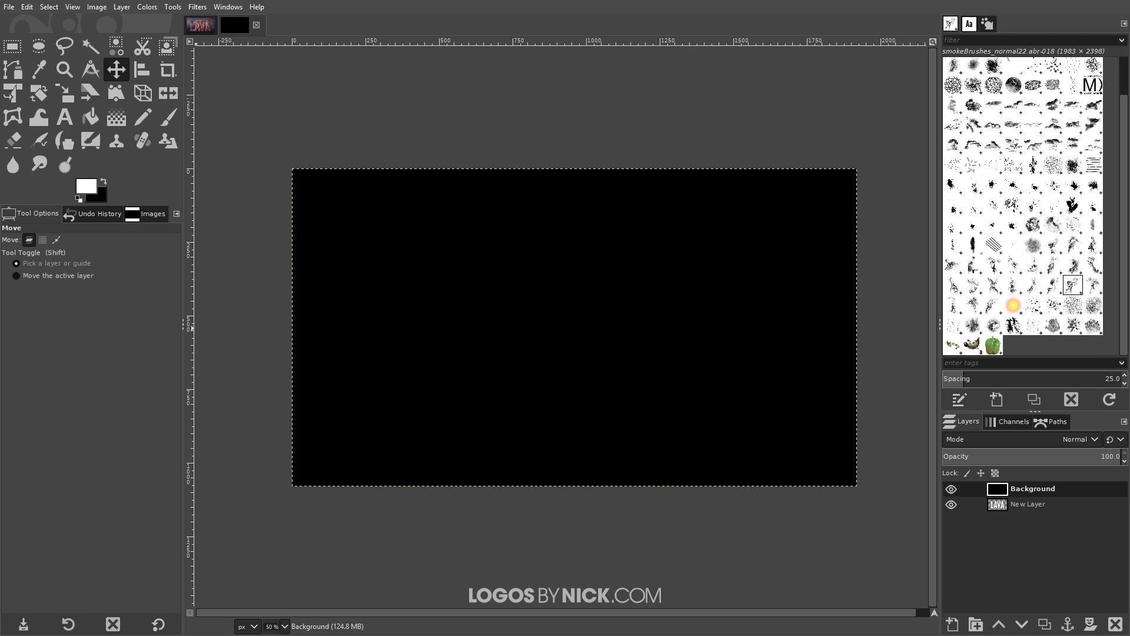
left_click_drag(578, 288, 503, 392)
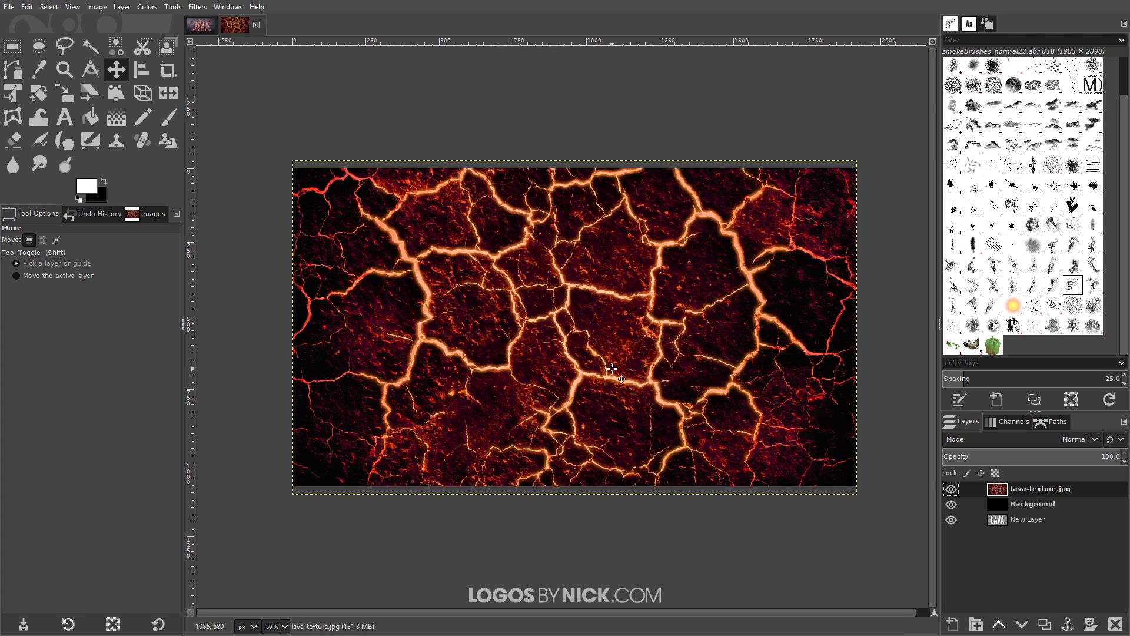
Duplicate the white LAVA letter layer and move the copy above lava-texture.jpg.
left_click(1023, 519)
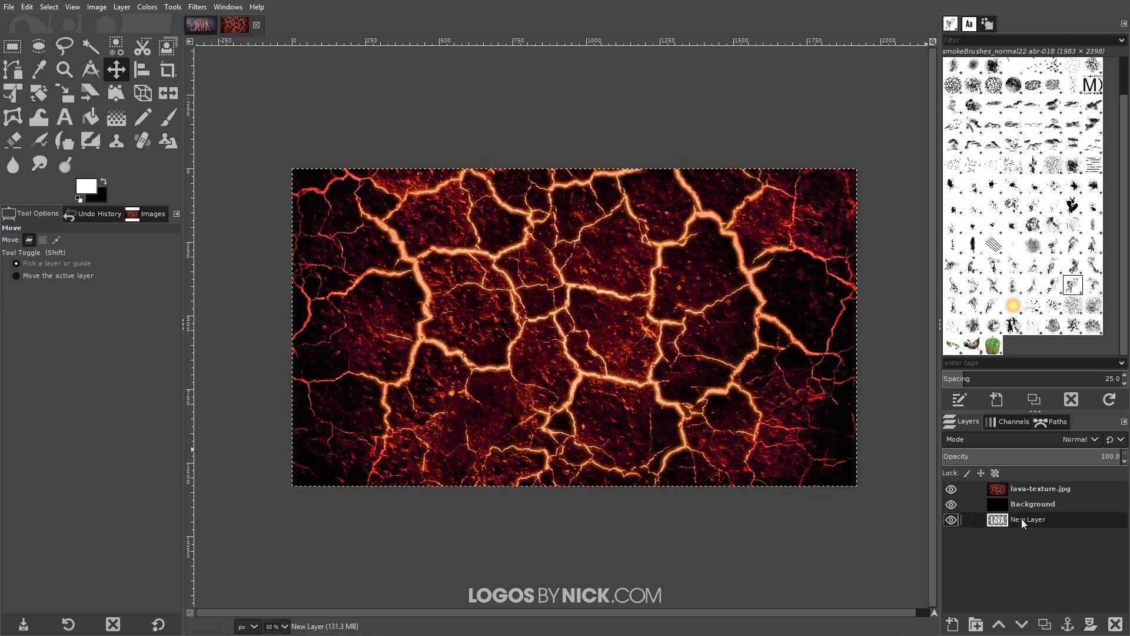
left_click(1042, 628)
left_click_drag(1027, 518, 1025, 490)
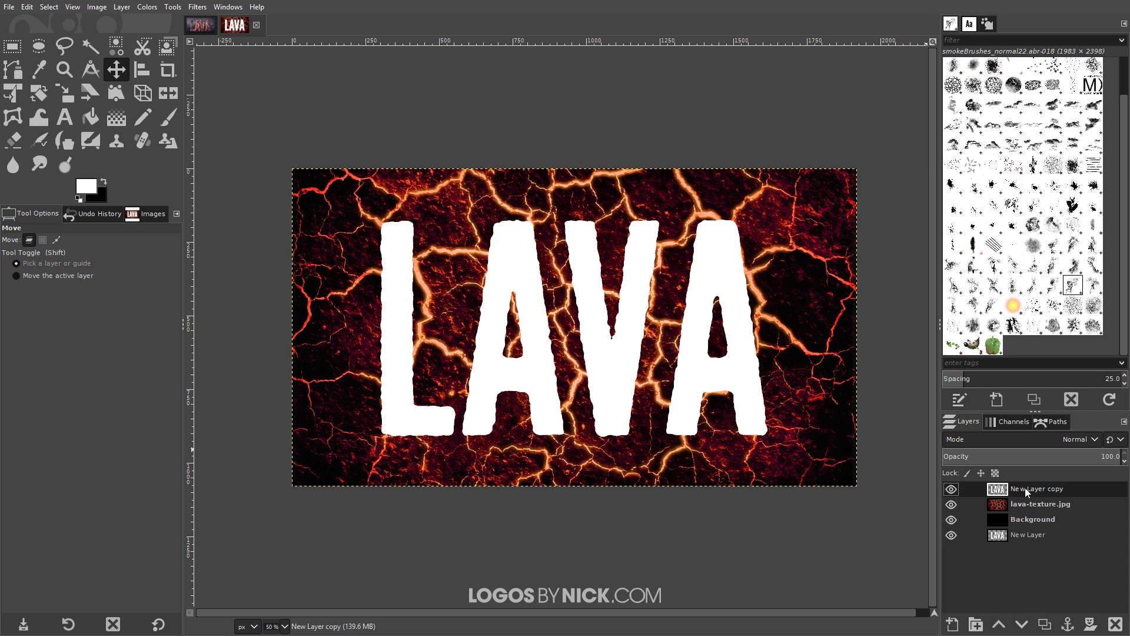
Scale the lava-texture.jpg layer proportionally about its centre to about 0.705 so it just covers the letters, and fit its boundary to the image size.
left_click(1036, 500)
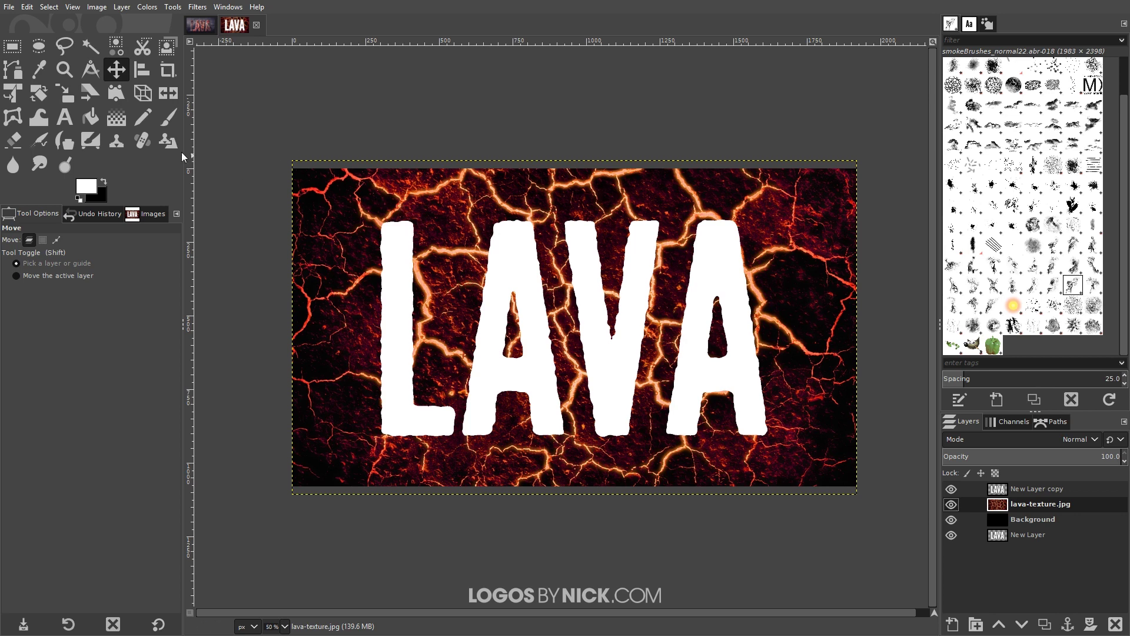
left_click(20, 98)
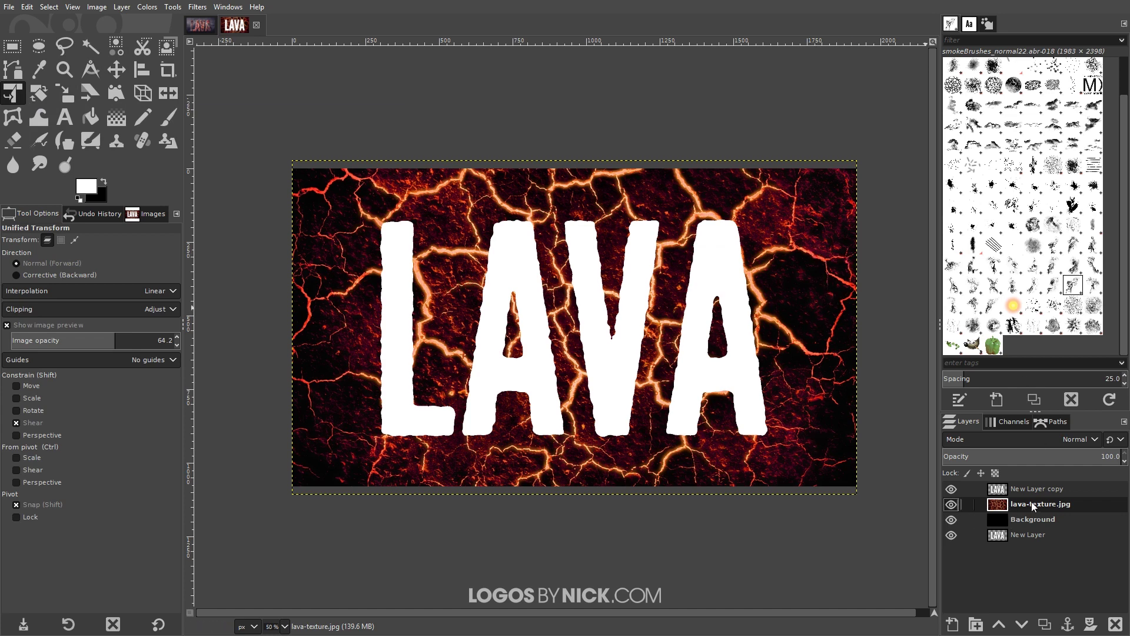
left_click(816, 408)
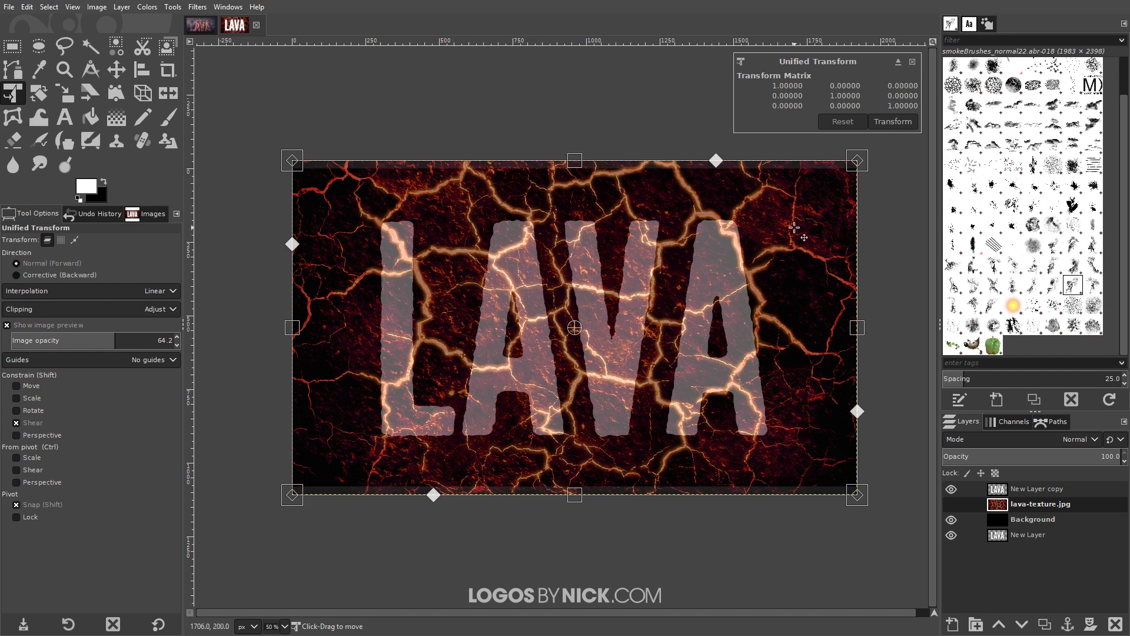
left_click(876, 506)
left_click_drag(860, 494, 735, 419)
mouse_move(717, 411)
left_mouse_down()
mouse_move(700, 396)
mouse_move(708, 399)
left_mouse_up()
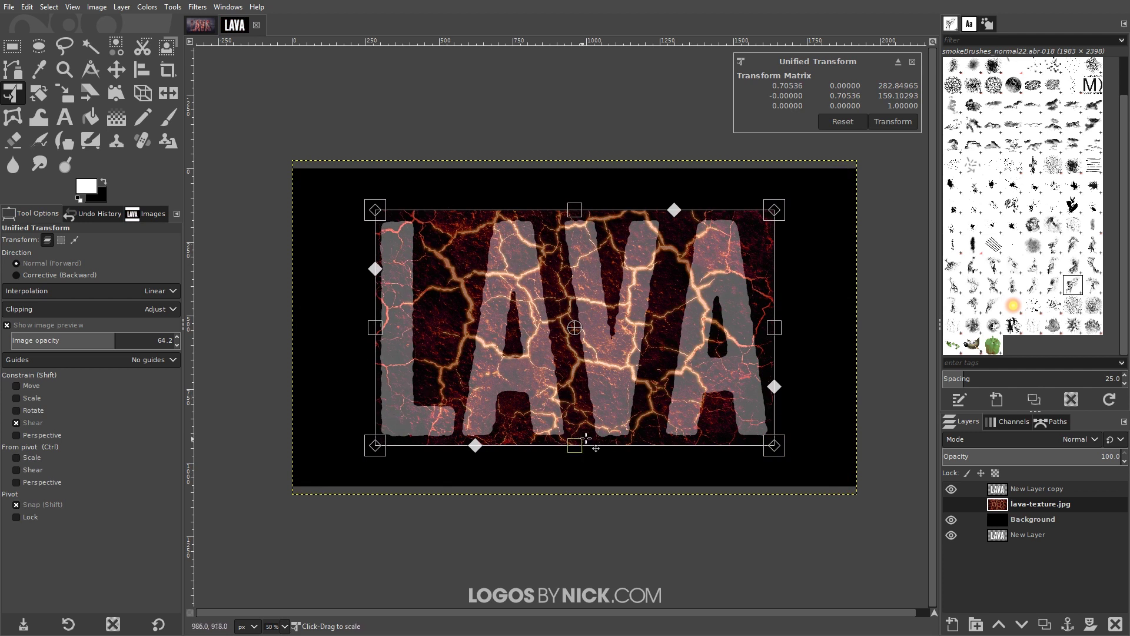
key("Return")
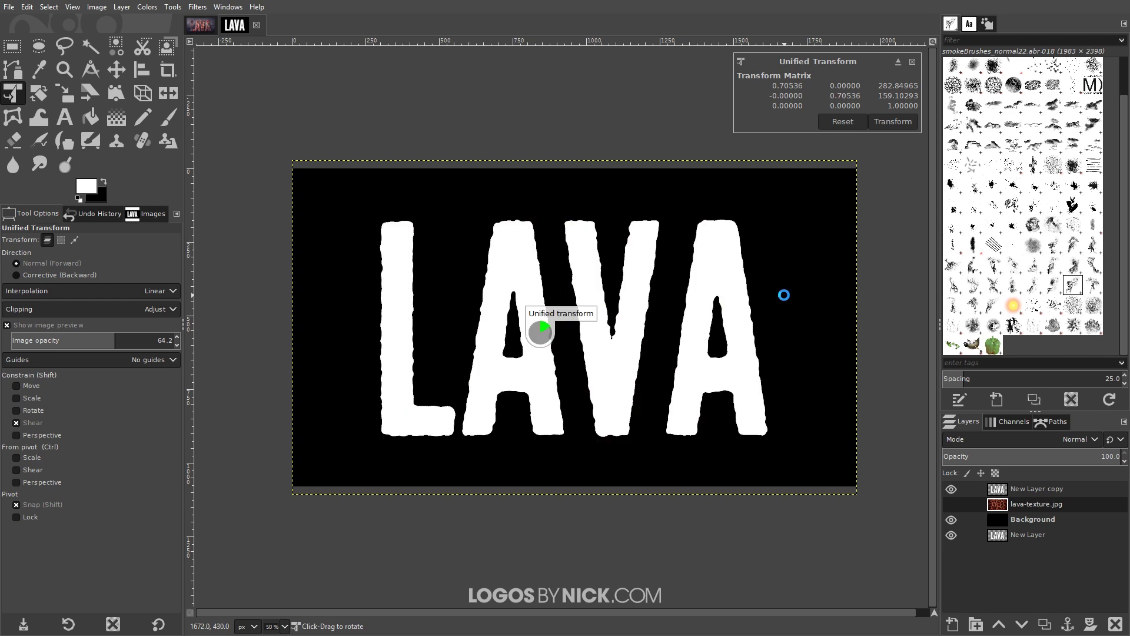
left_click(122, 7)
left_click(151, 203)
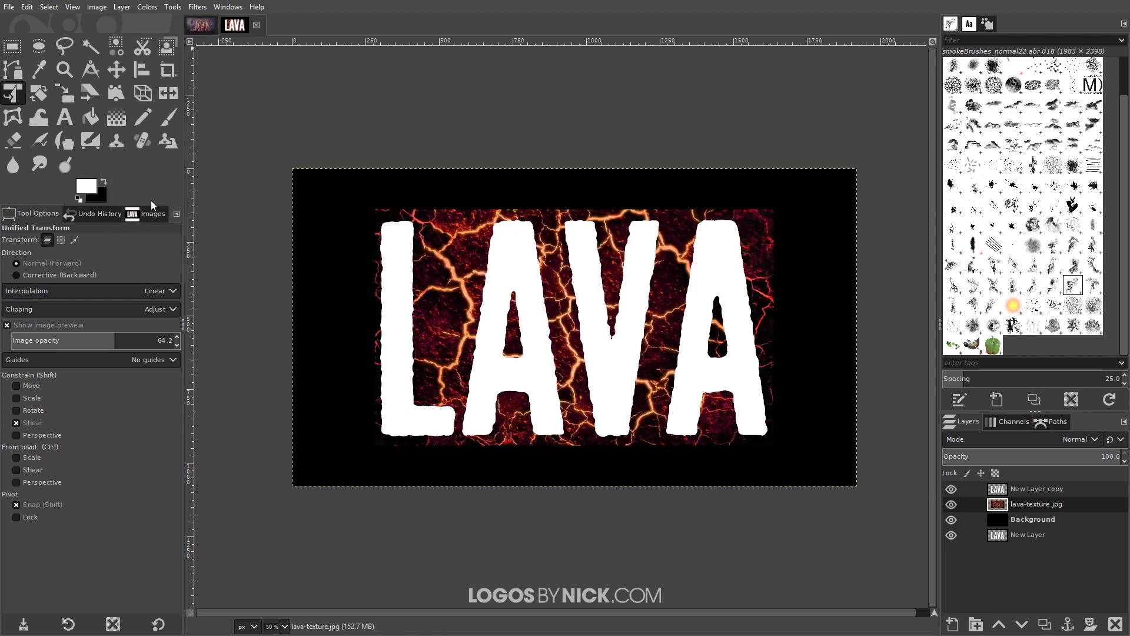
Duplicate the scaled lava texture, placing the copy directly below Background and the original at the top of the layer stack.
left_click(1045, 625)
left_click_drag(1025, 507, 1030, 544)
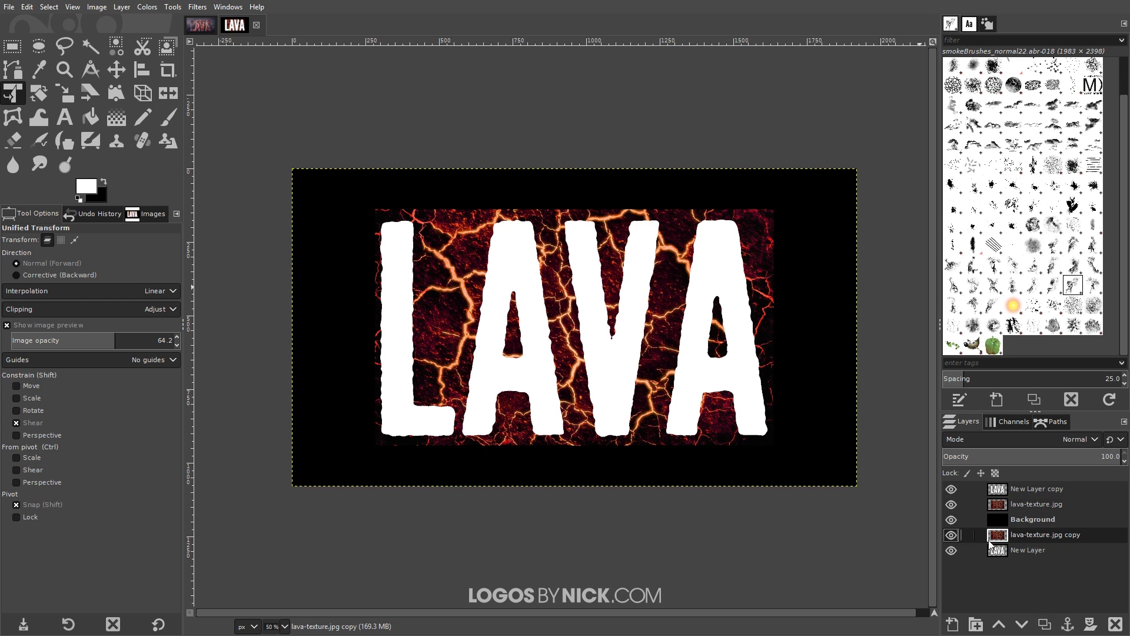
left_click(1037, 508)
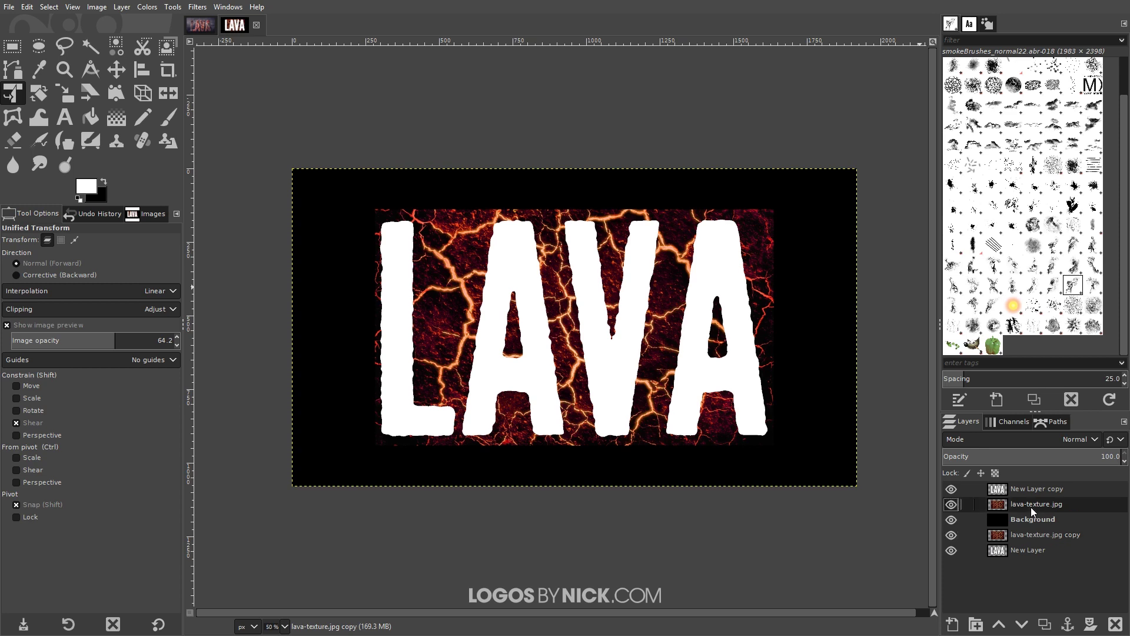
left_click_drag(1025, 509, 1023, 489)
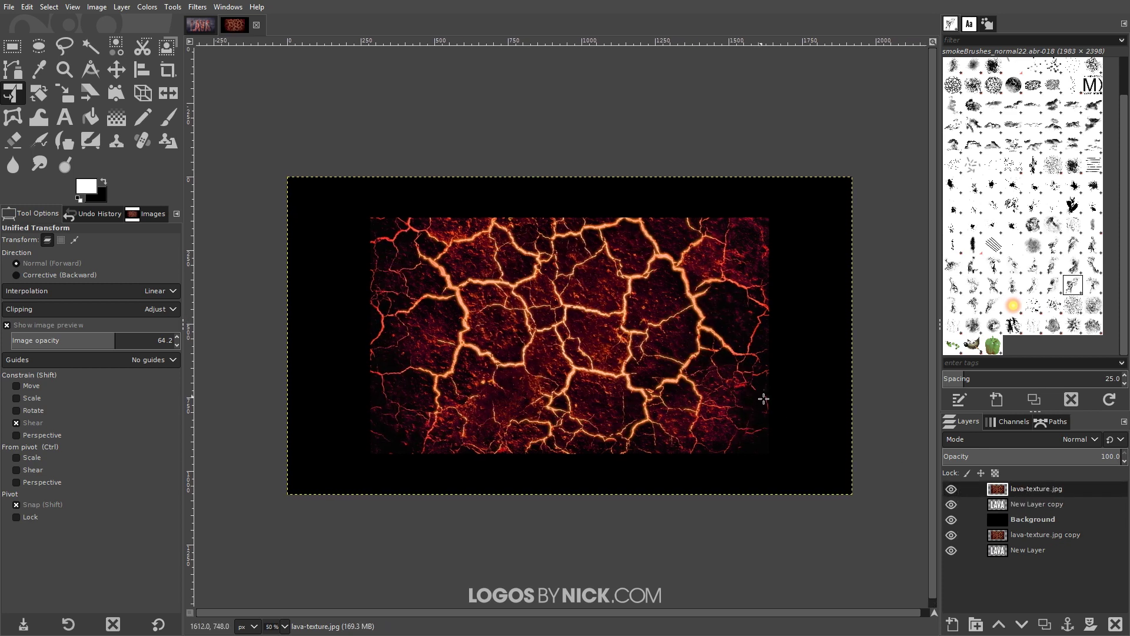
Remove all saturation from the topmost lava-texture.jpg layer and invert its colors.
left_click(147, 8)
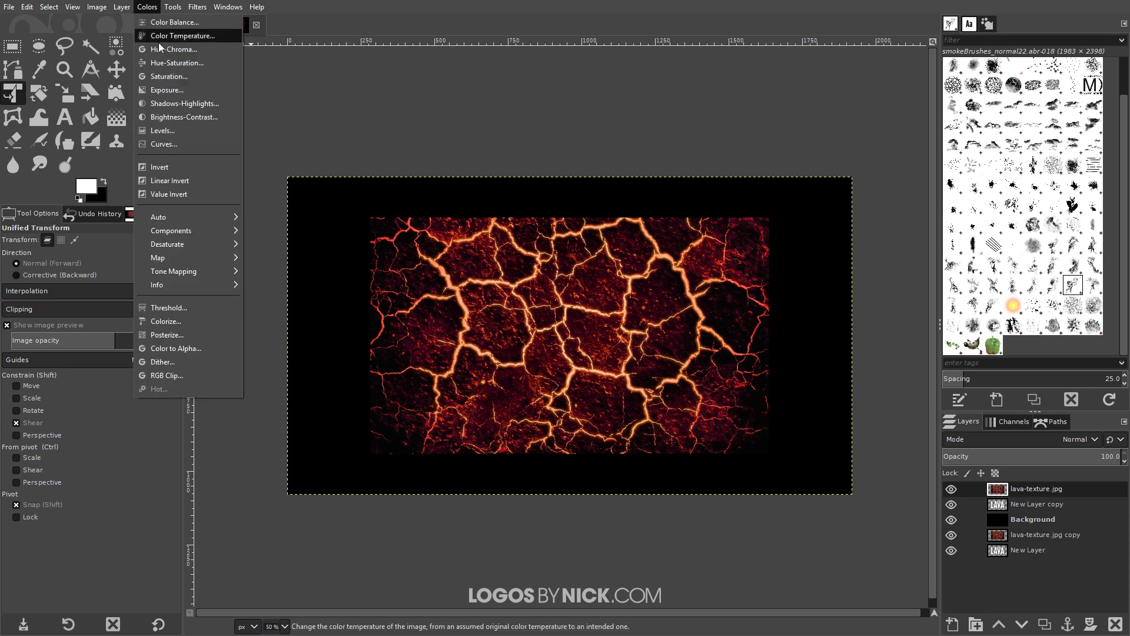
left_click(164, 75)
left_click_drag(915, 201, 781, 198)
left_click(936, 244)
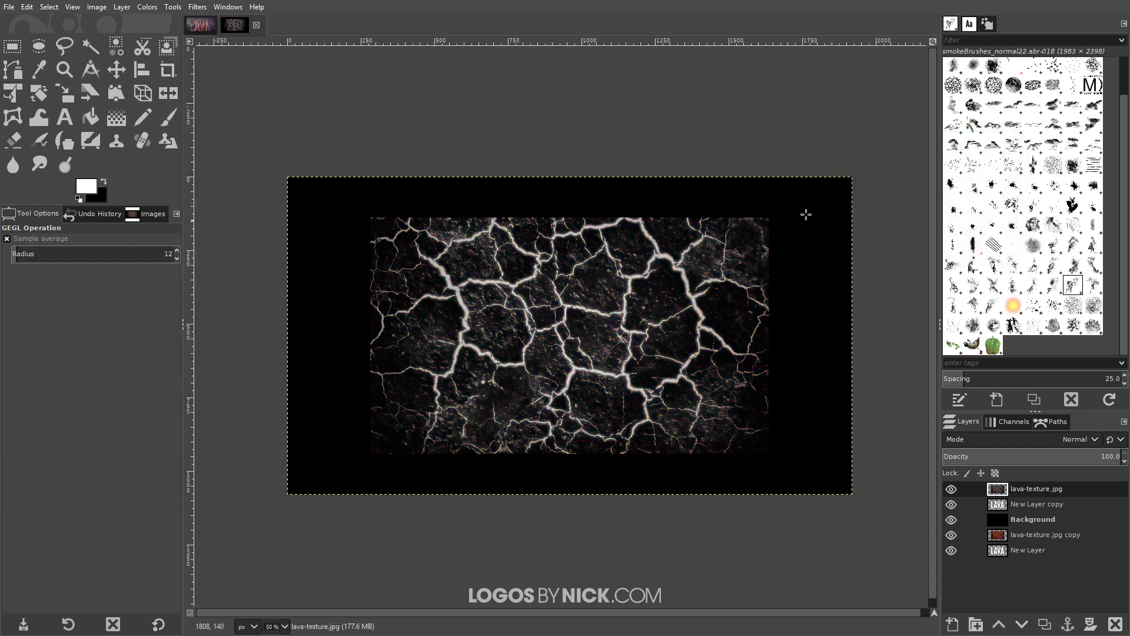
left_click(147, 8)
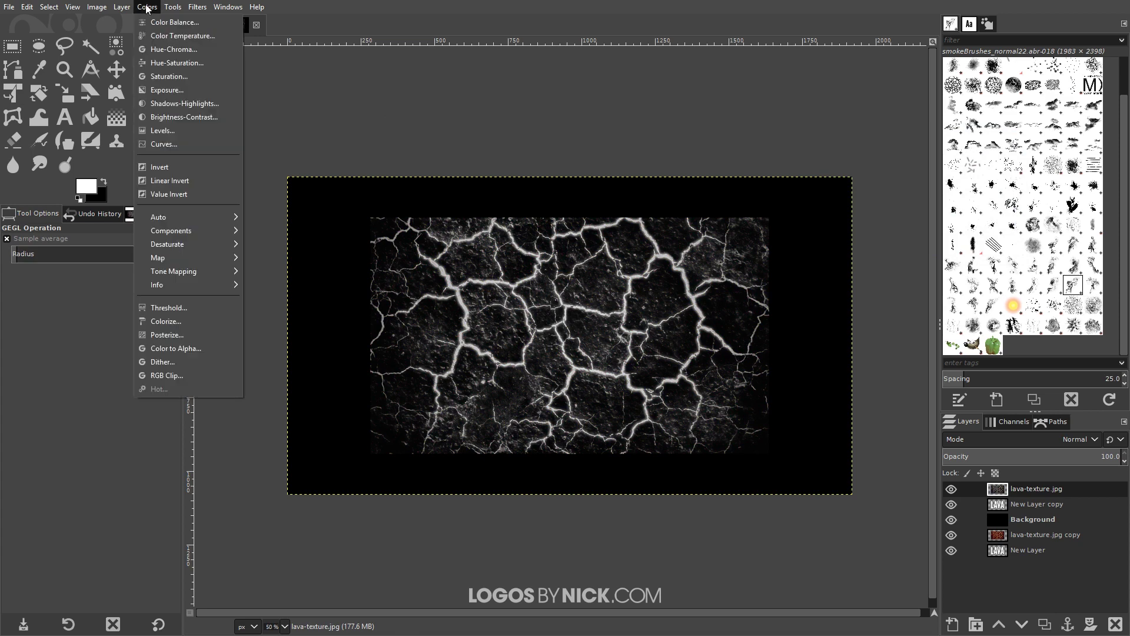
left_click(165, 164)
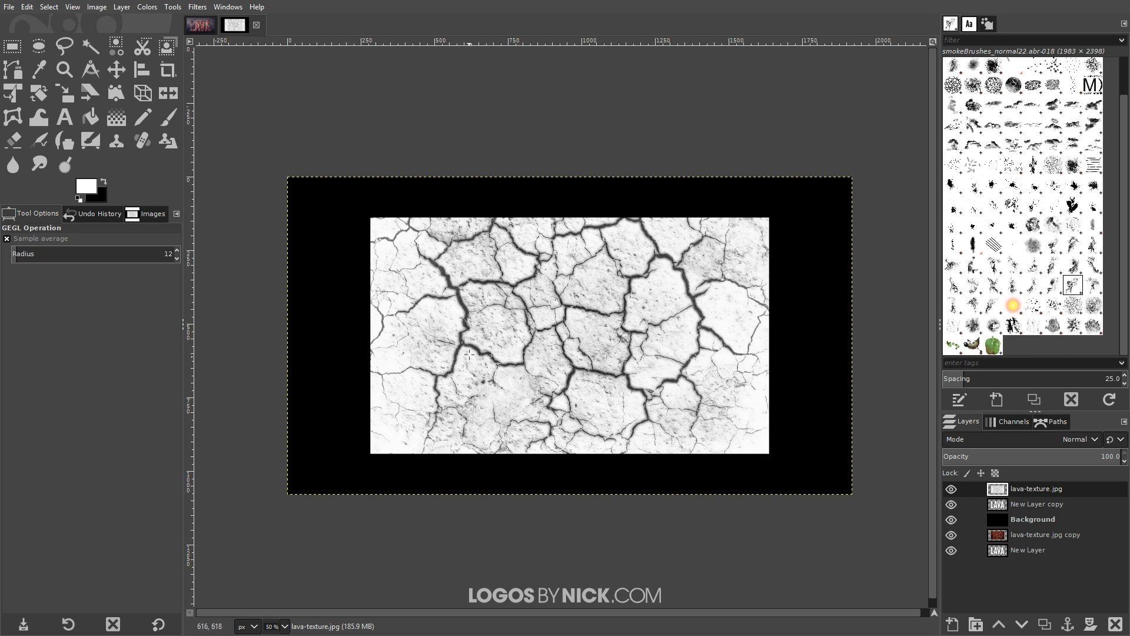
Darken the cracks with Curves by shifting the Value curve's black point inward by a little over a third of the input range.
left_click(155, 9)
left_click(179, 147)
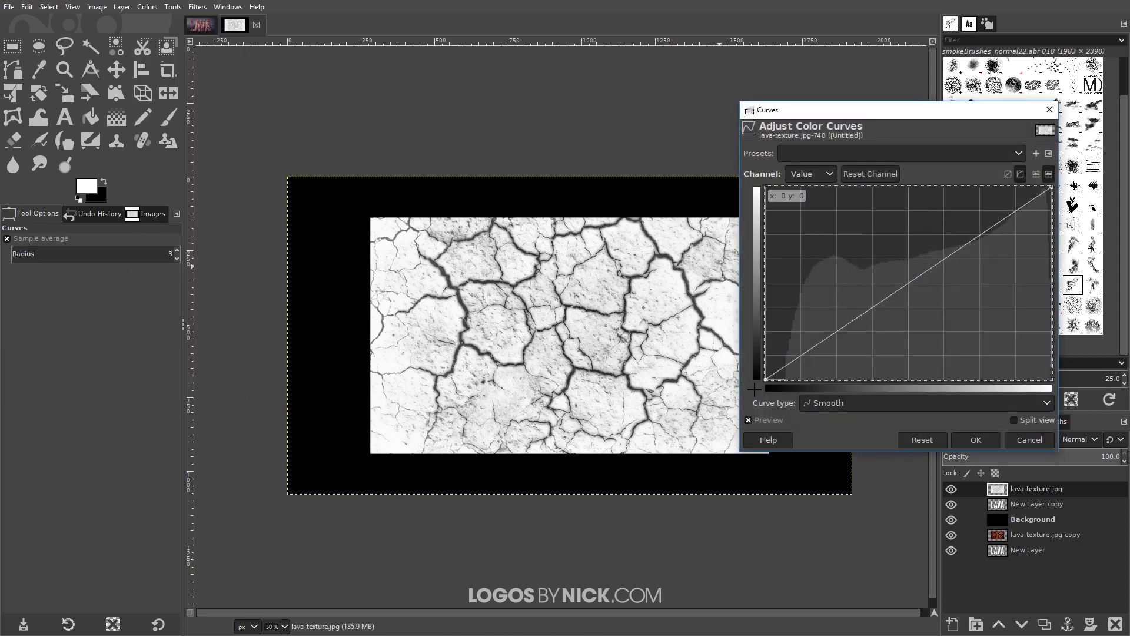
left_click_drag(754, 389, 870, 406)
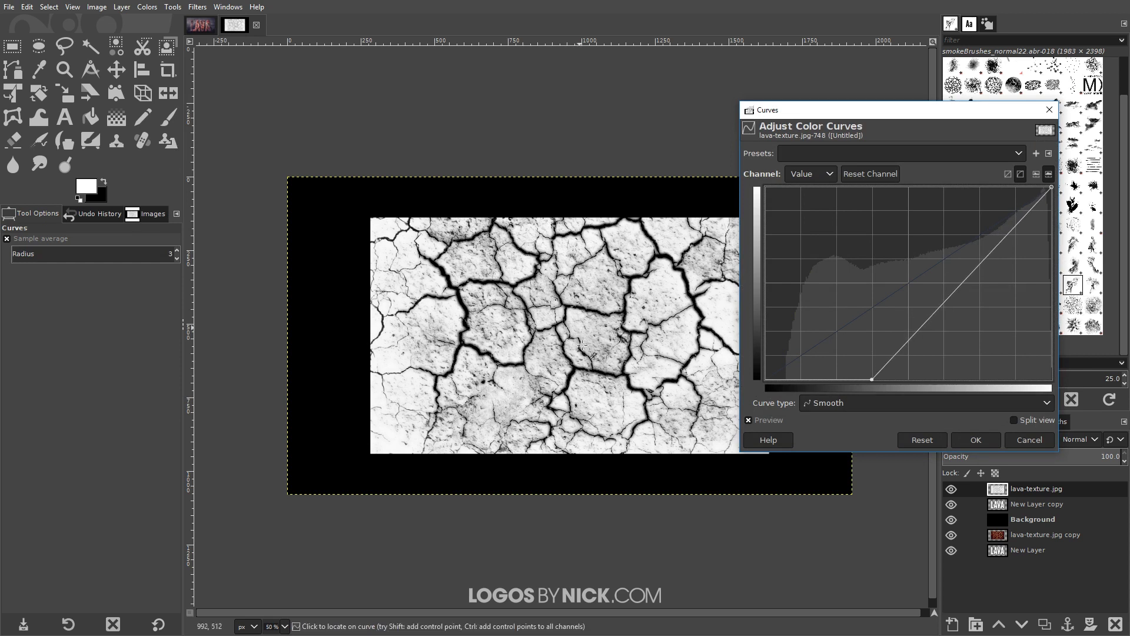
left_click(975, 440)
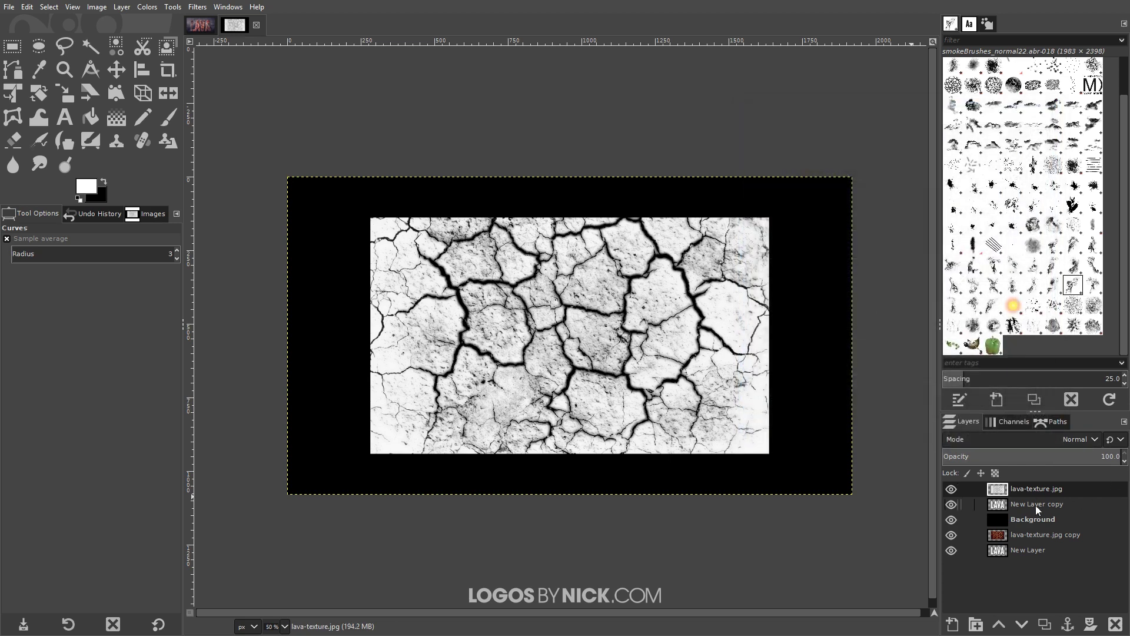
Create a selection from the alpha of New Layer copy and delete that layer.
left_click(1033, 503)
right_click(1029, 503)
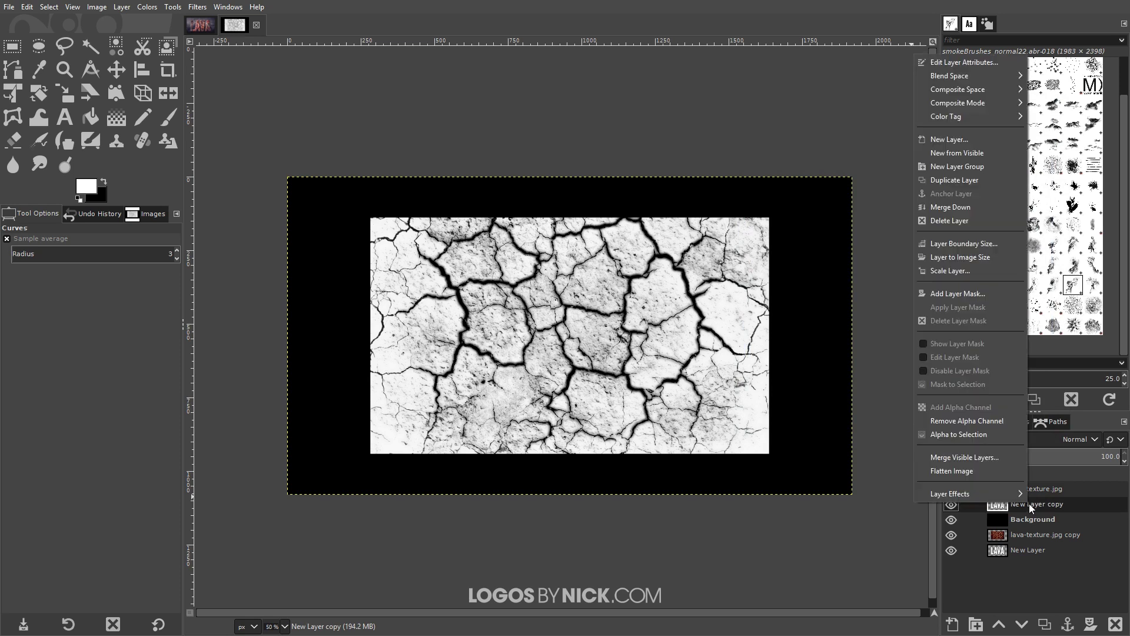
left_click(989, 438)
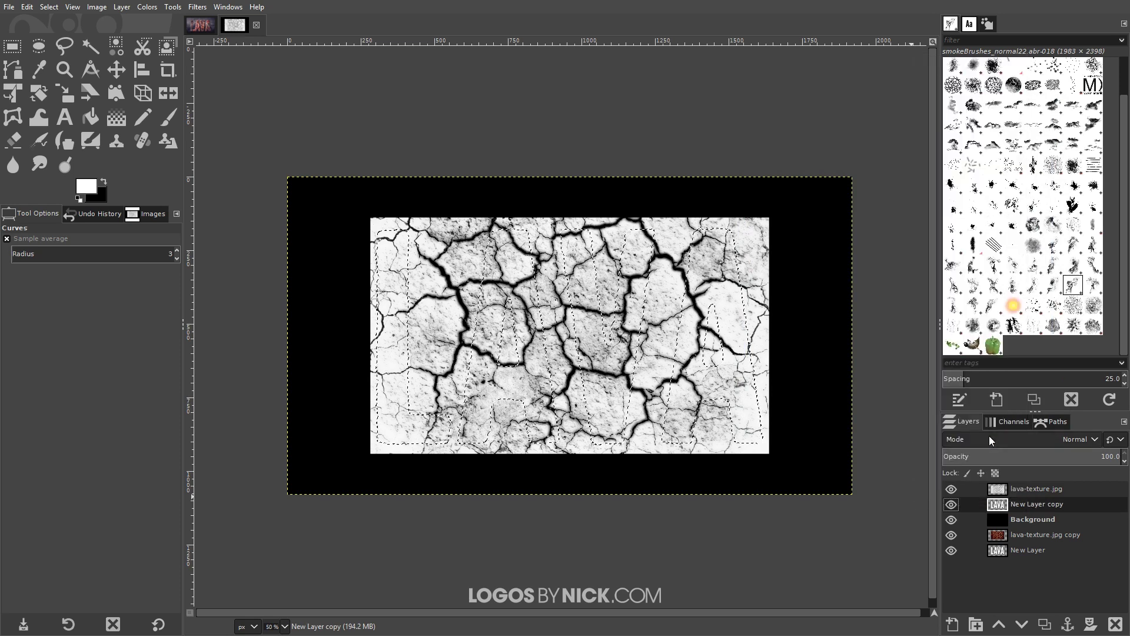
left_click(1115, 623)
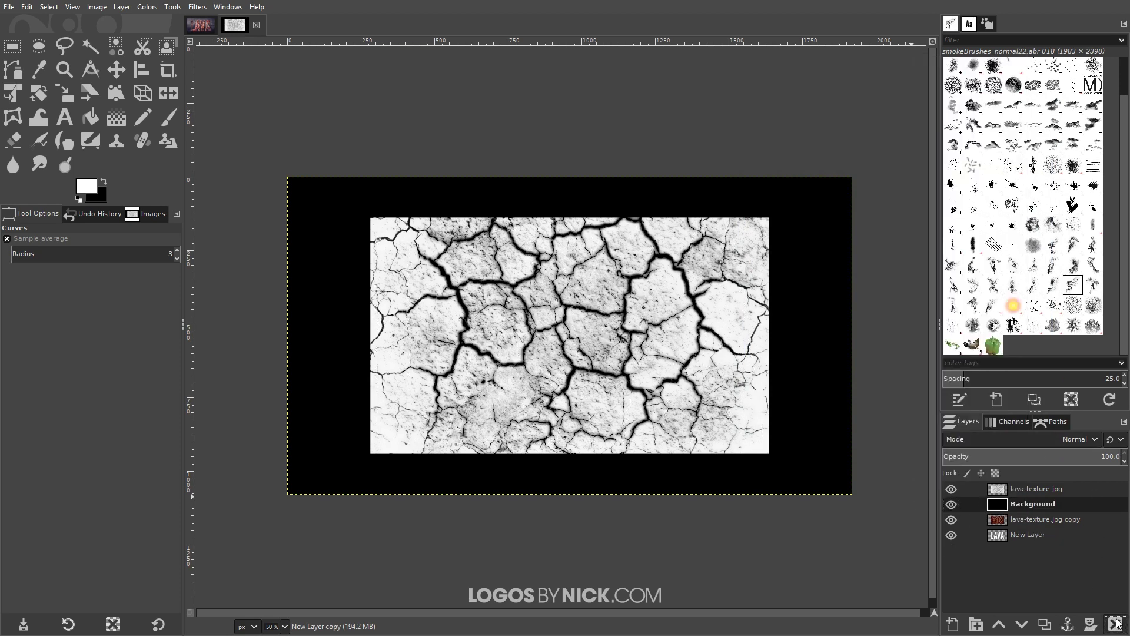
Invert the letter selection, clear the lava-texture.jpg layer outside the letters, and deselect everything.
left_click(1032, 489)
left_click(54, 9)
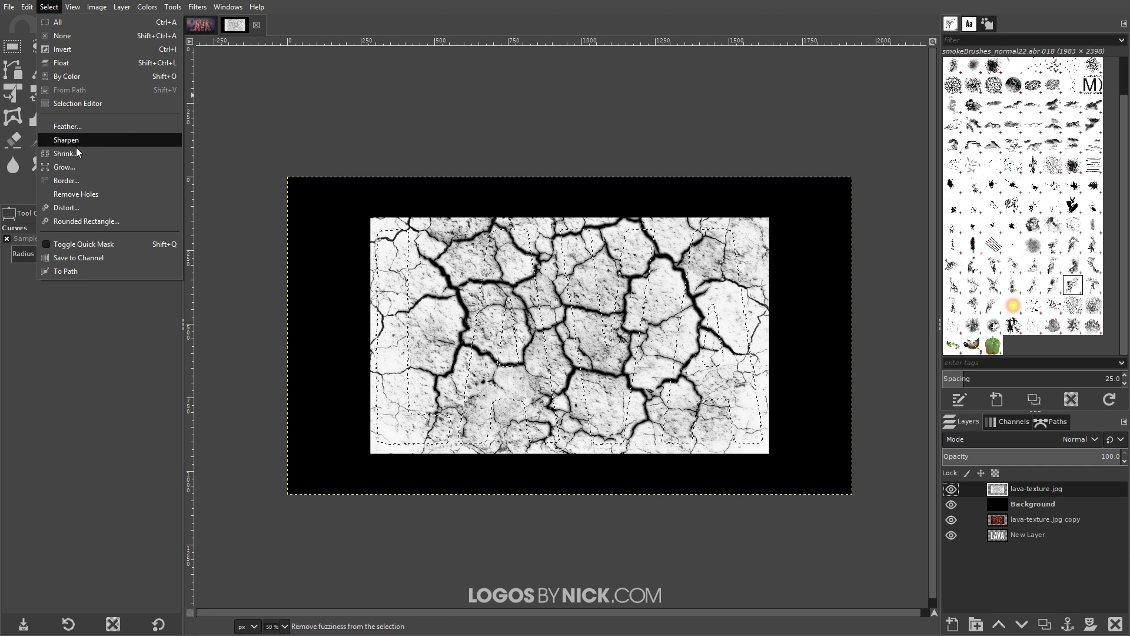
left_click(79, 48)
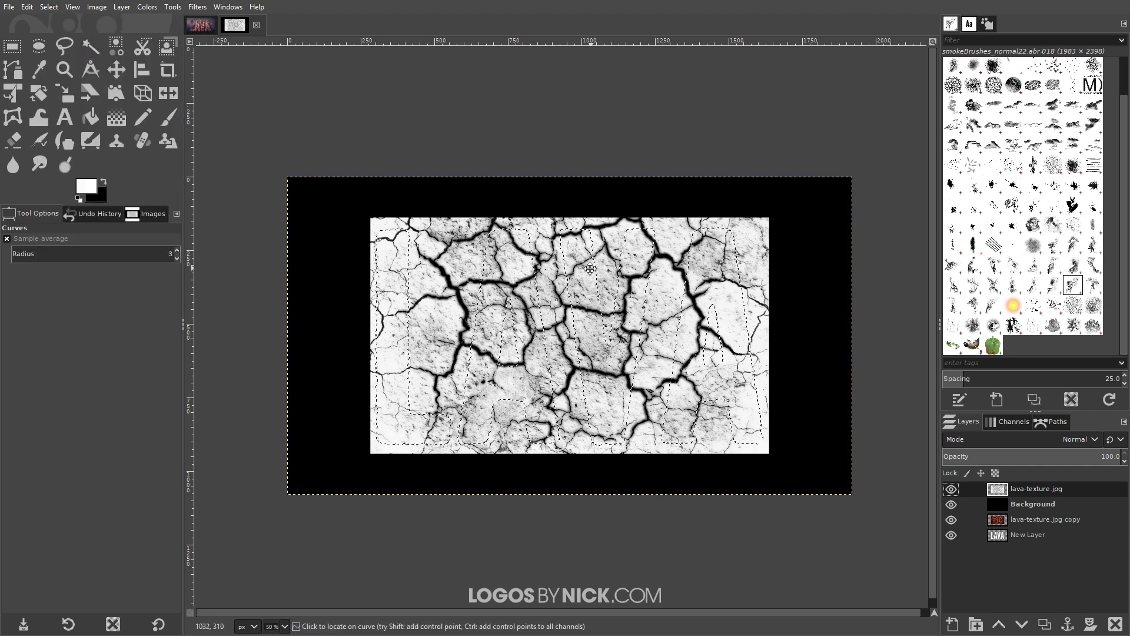
key("Delete")
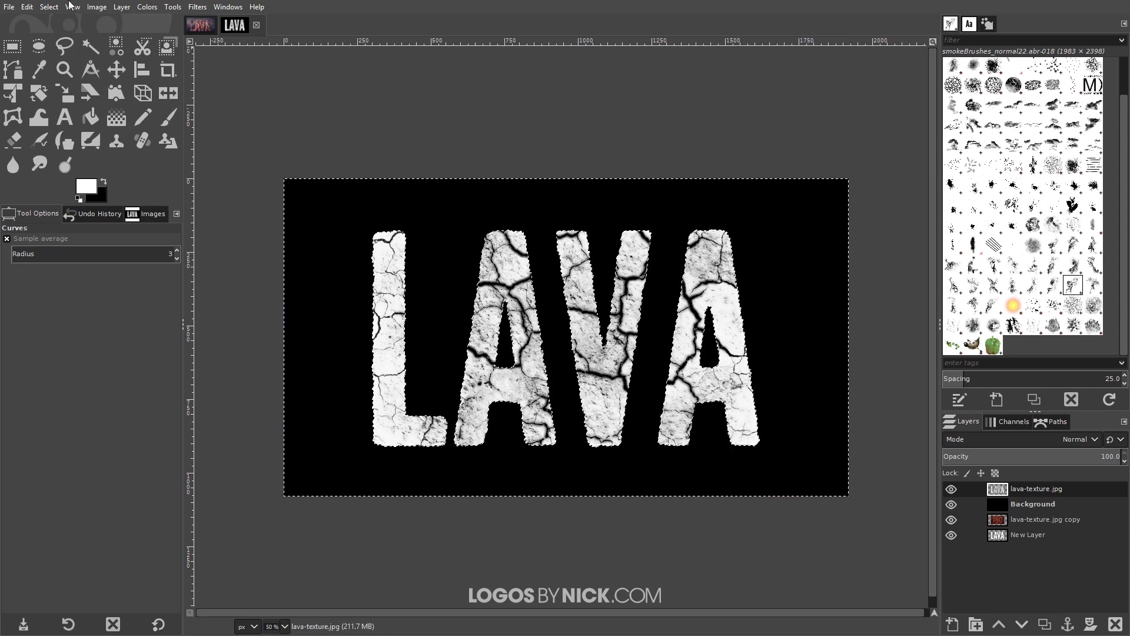
left_click(26, 7)
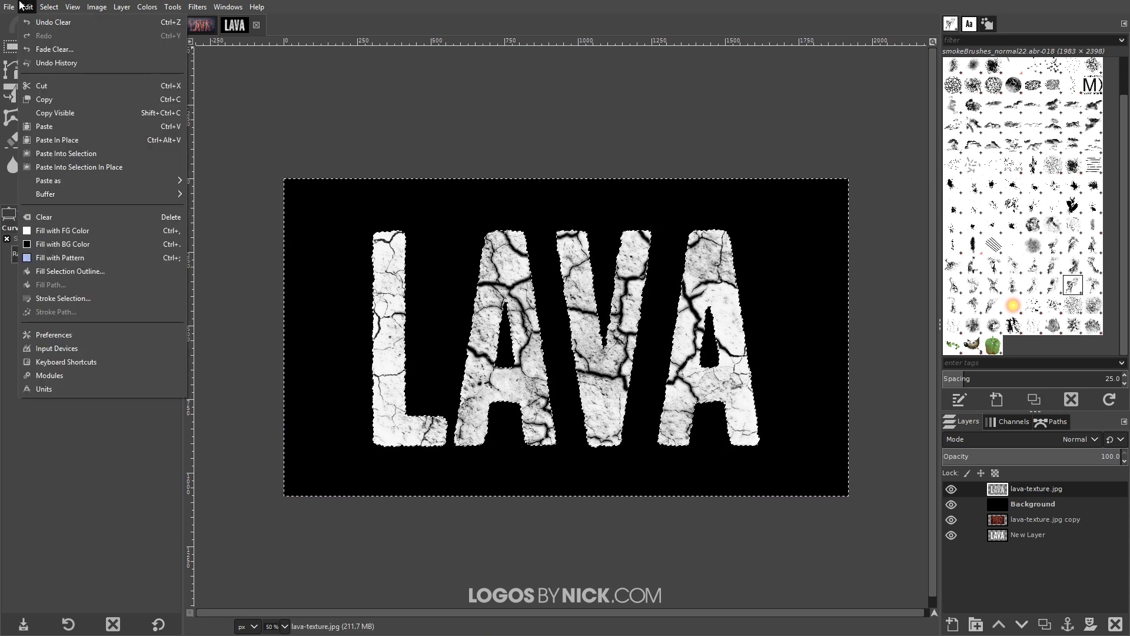
left_click(35, 10)
scroll(585, 252, "right", 1)
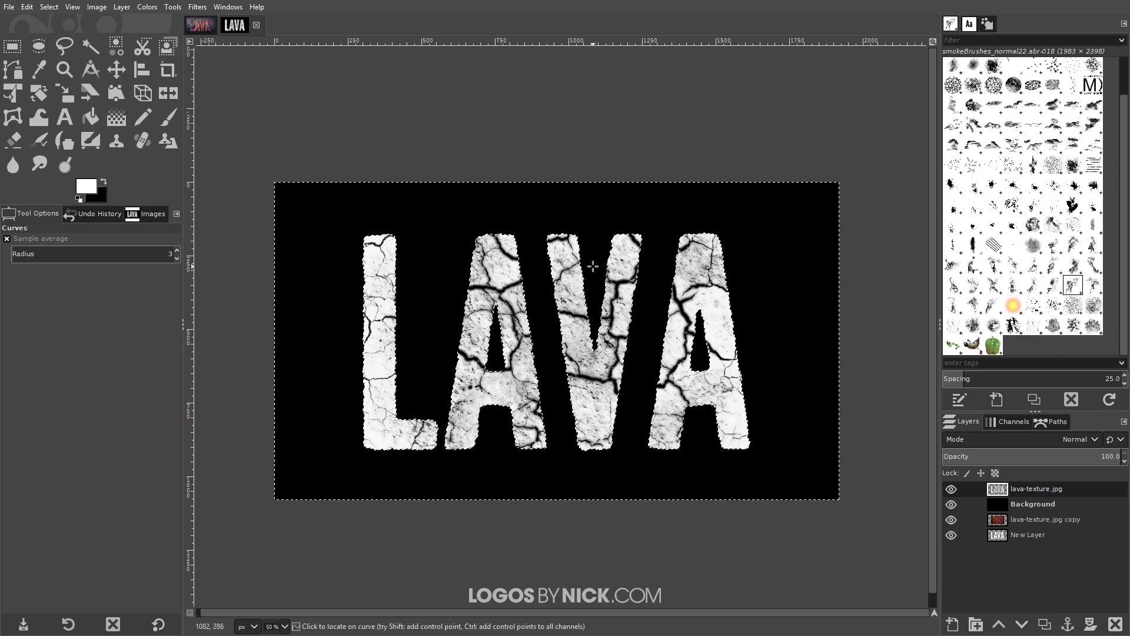
left_click(72, 7)
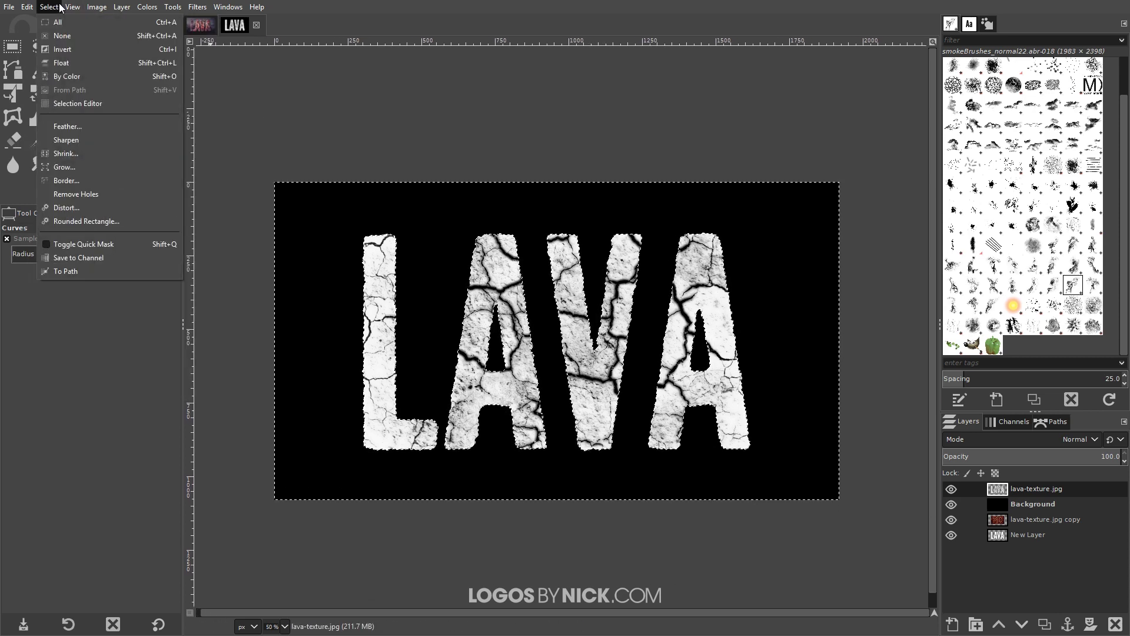
left_click(76, 39)
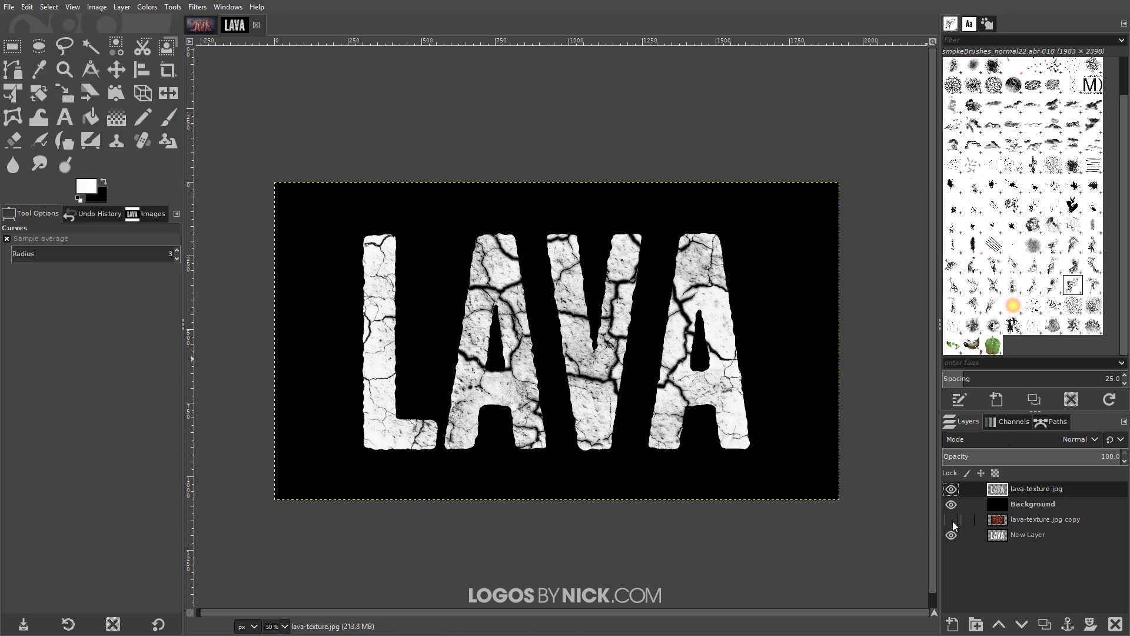
Isolate the lava-texture.jpg layer to inspect the trimmed letters, and make the other layers visible again.
left_click(951, 489, "shift")
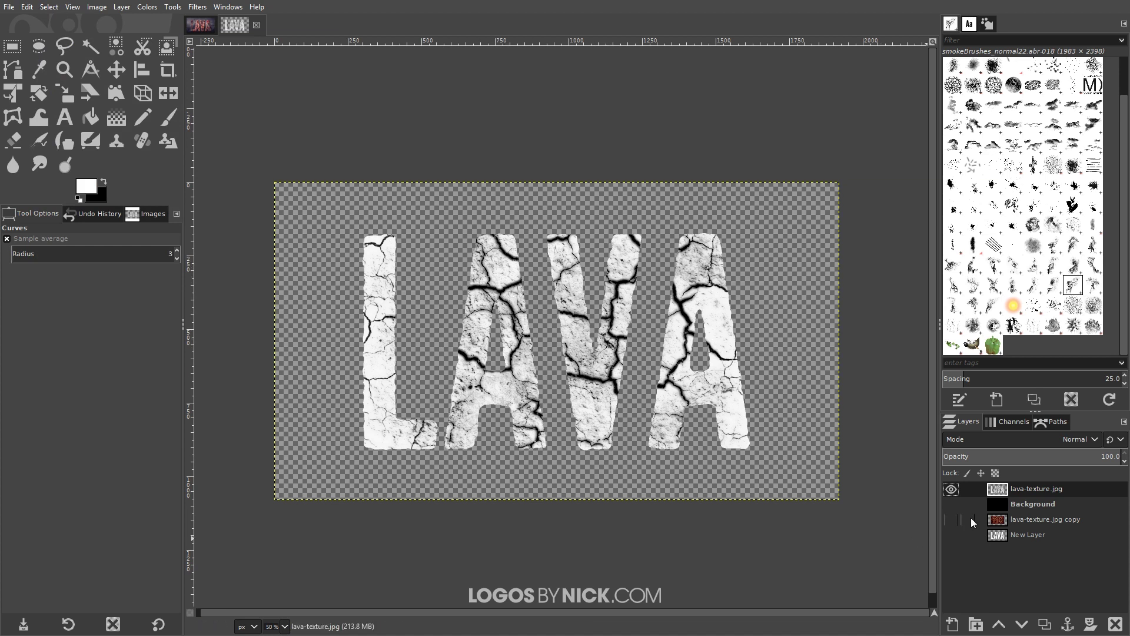
left_click_drag(951, 504, 951, 534)
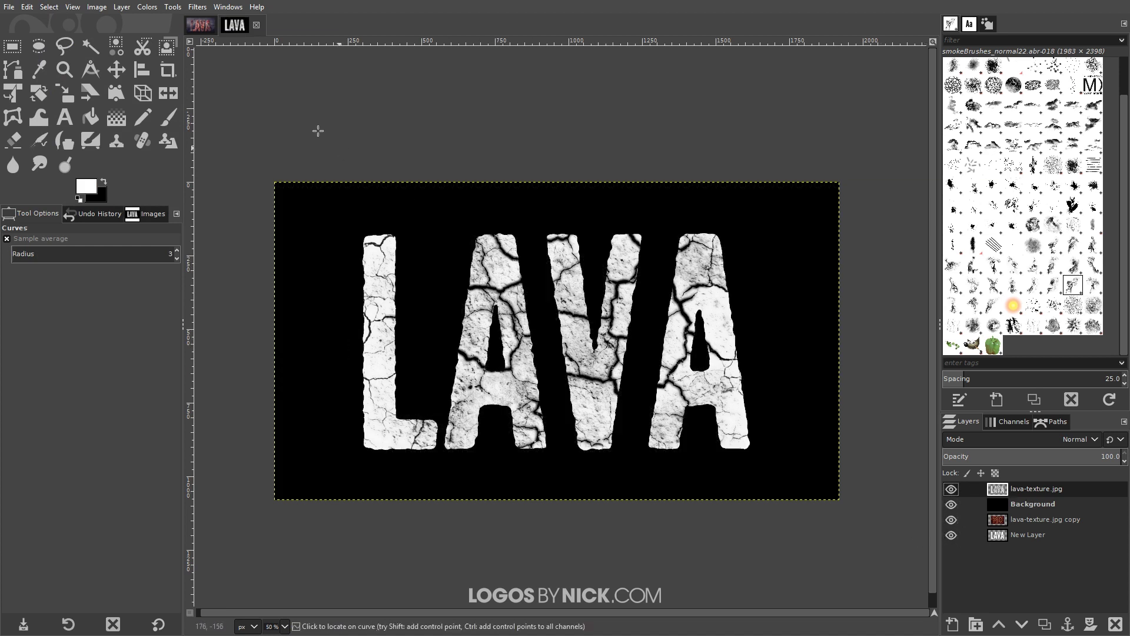
Start Color to Alpha on the lava-texture.jpg layer and set the color to remove to black (000000).
left_click(148, 8)
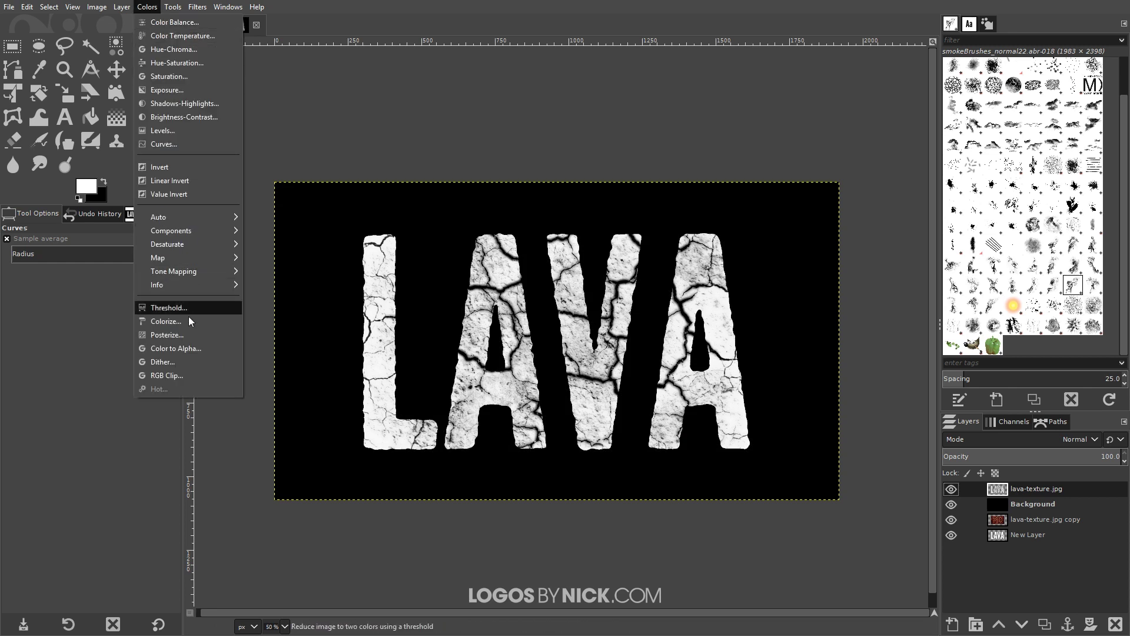
left_click(201, 348)
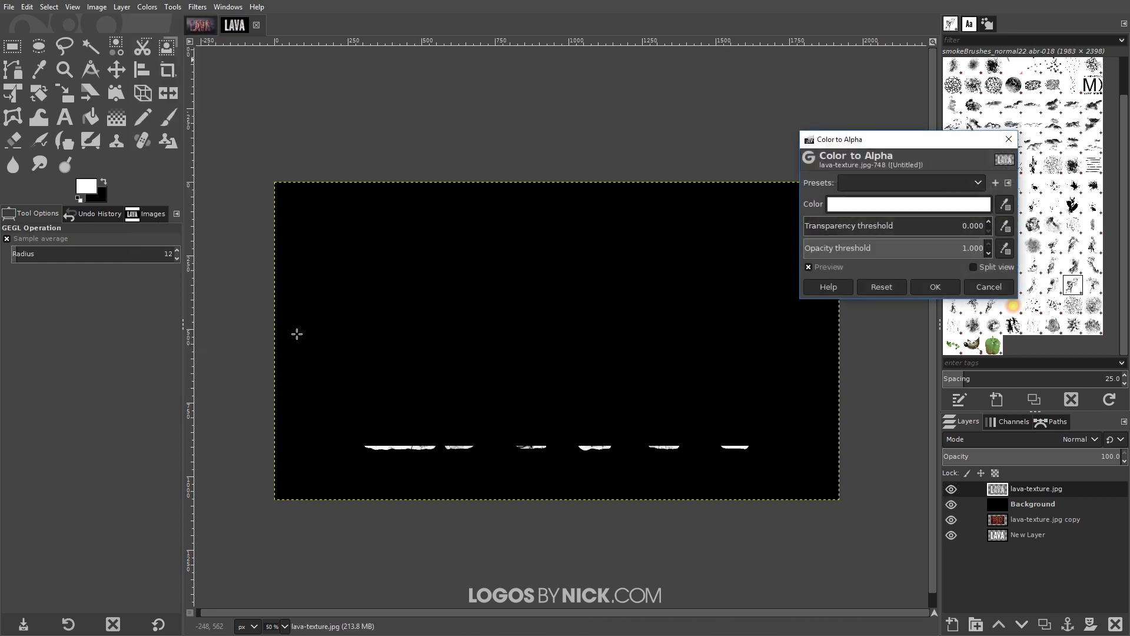
left_click(834, 206)
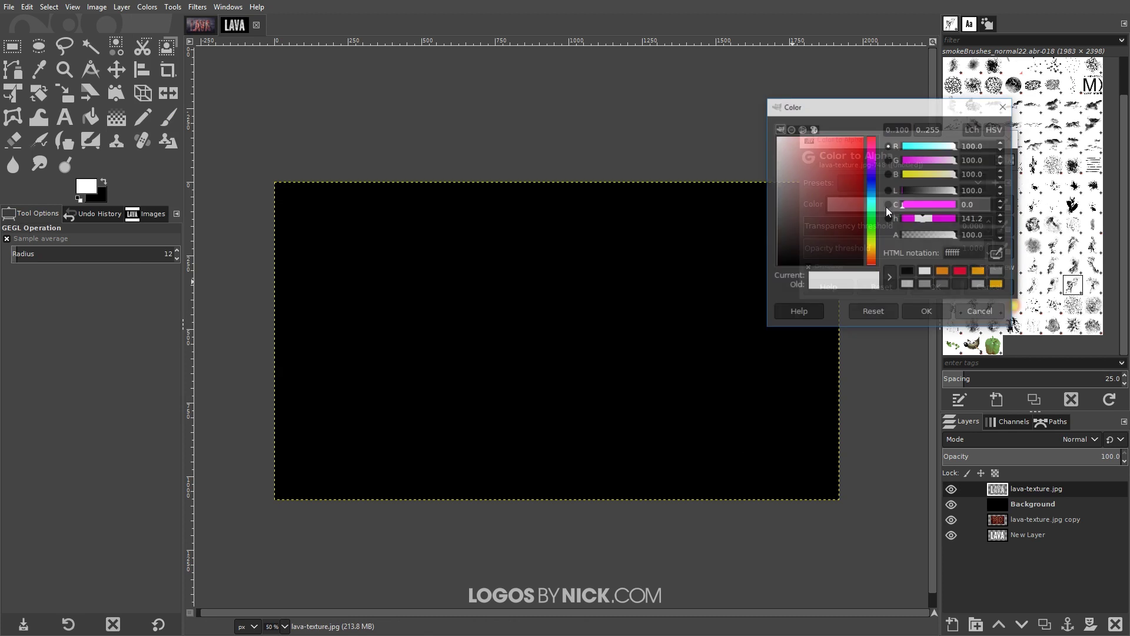
left_click_drag(842, 227, 771, 270)
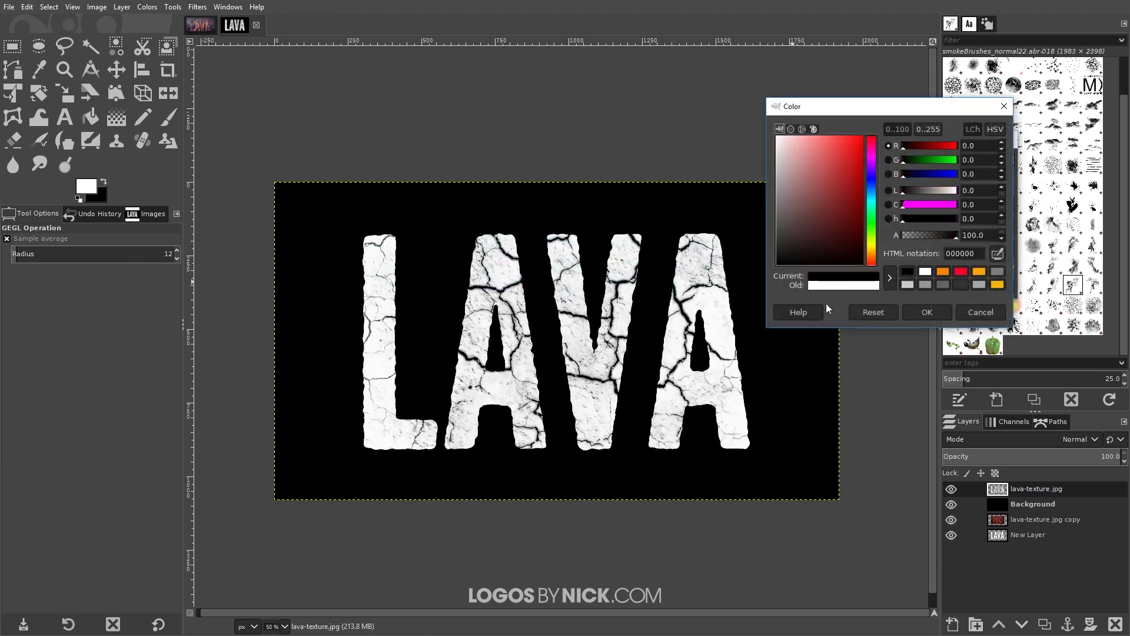
left_click(927, 313)
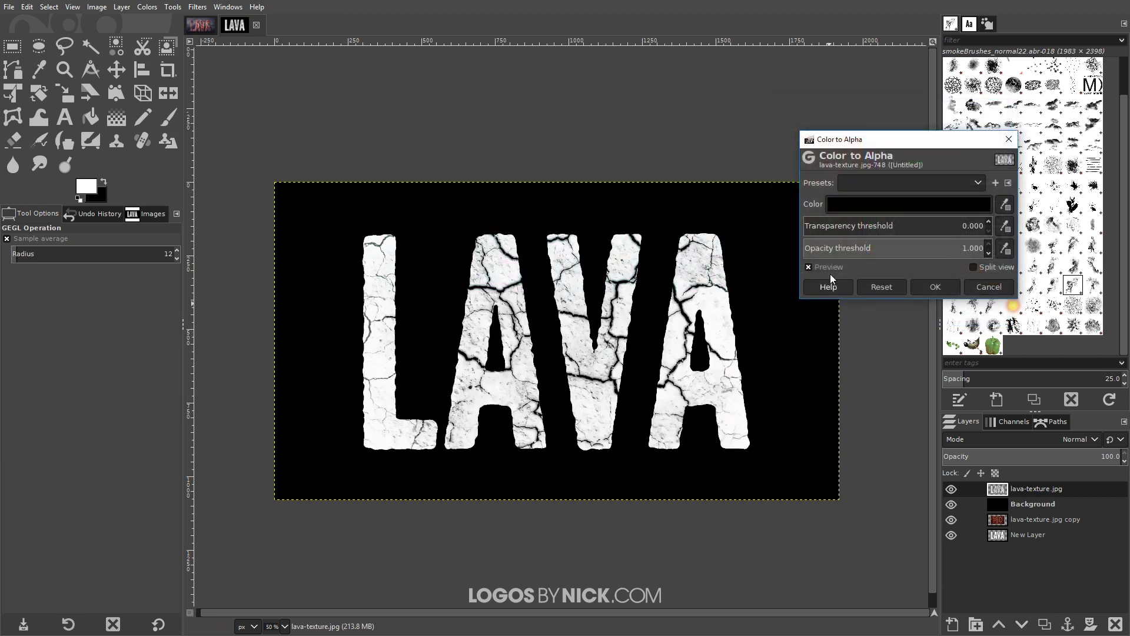
Raise the Color to Alpha transparency threshold to about 0.399 and apply the filter.
left_click(811, 228)
left_click_drag(811, 227, 880, 237)
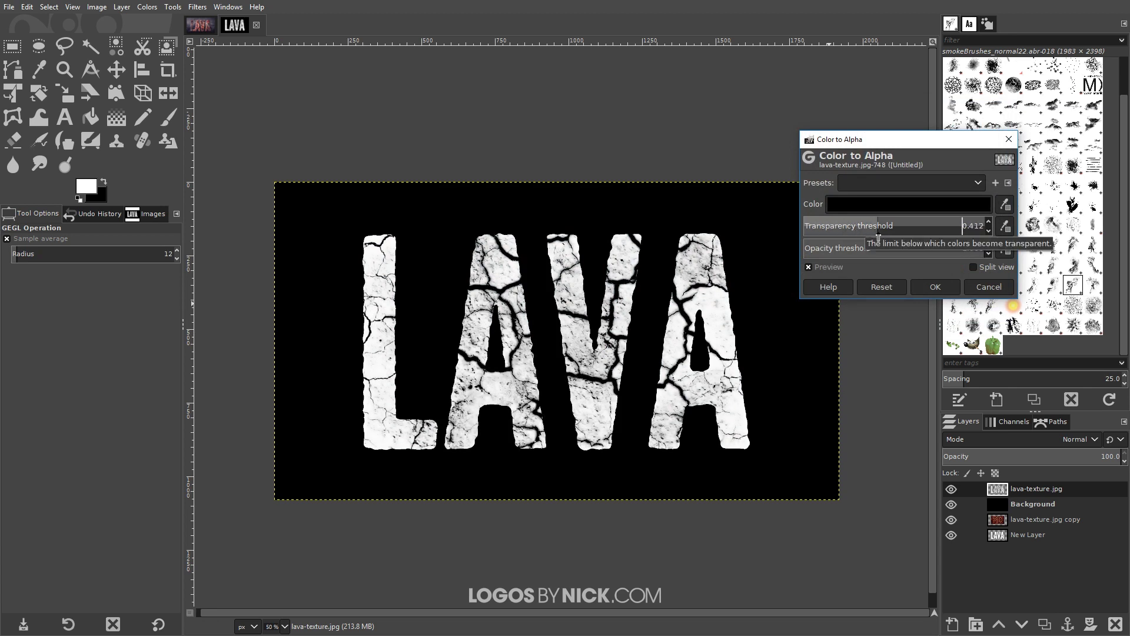
left_click(883, 232)
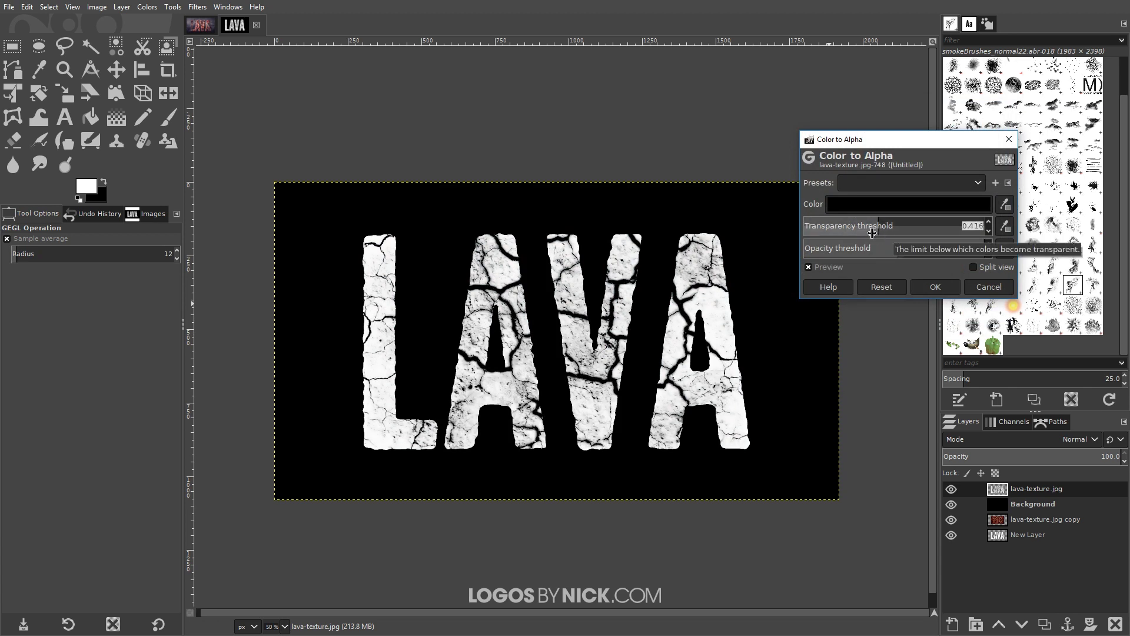
left_click(876, 227)
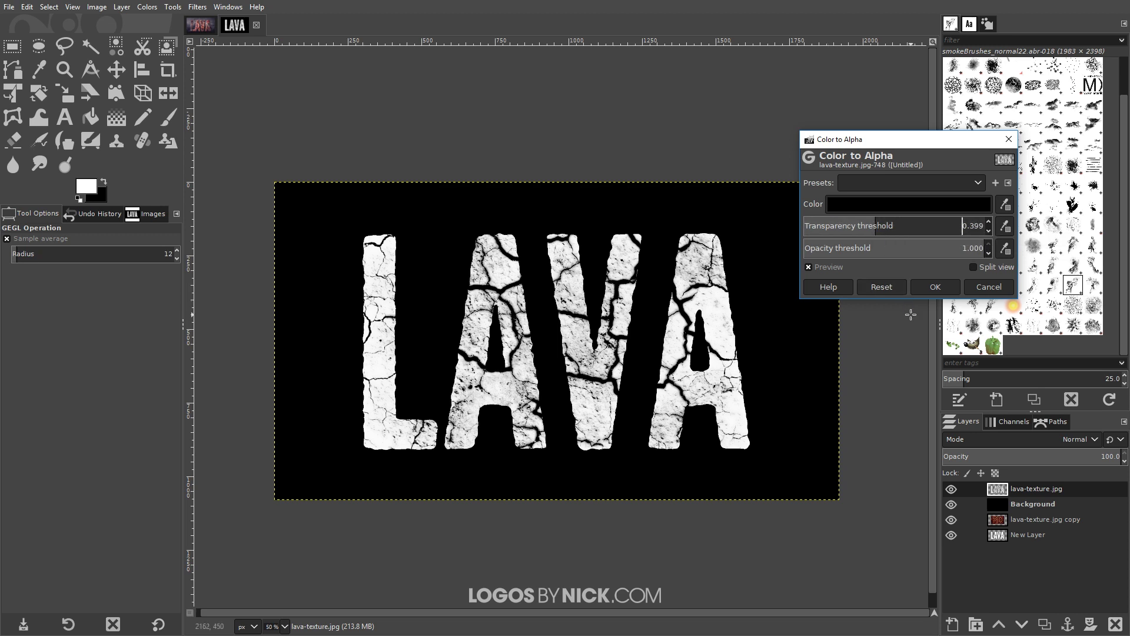
left_click(938, 286)
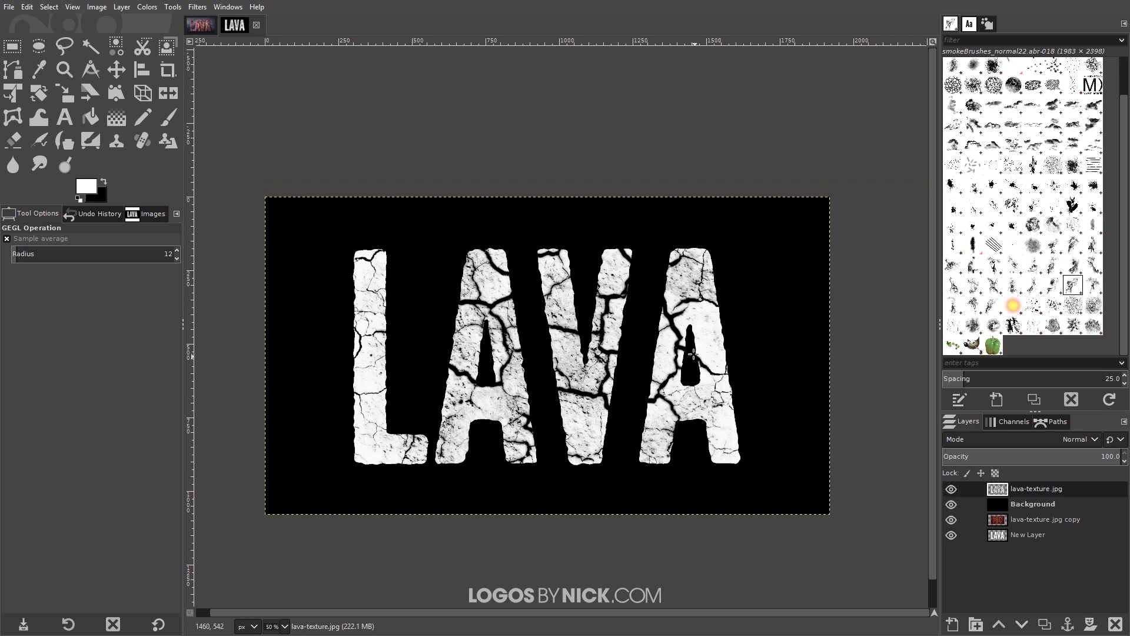
Apply a Gaussian Blur of 1.50 horizontally and vertically to the lava-texture.jpg layer.
left_click(195, 8)
mouse_move(231, 82)
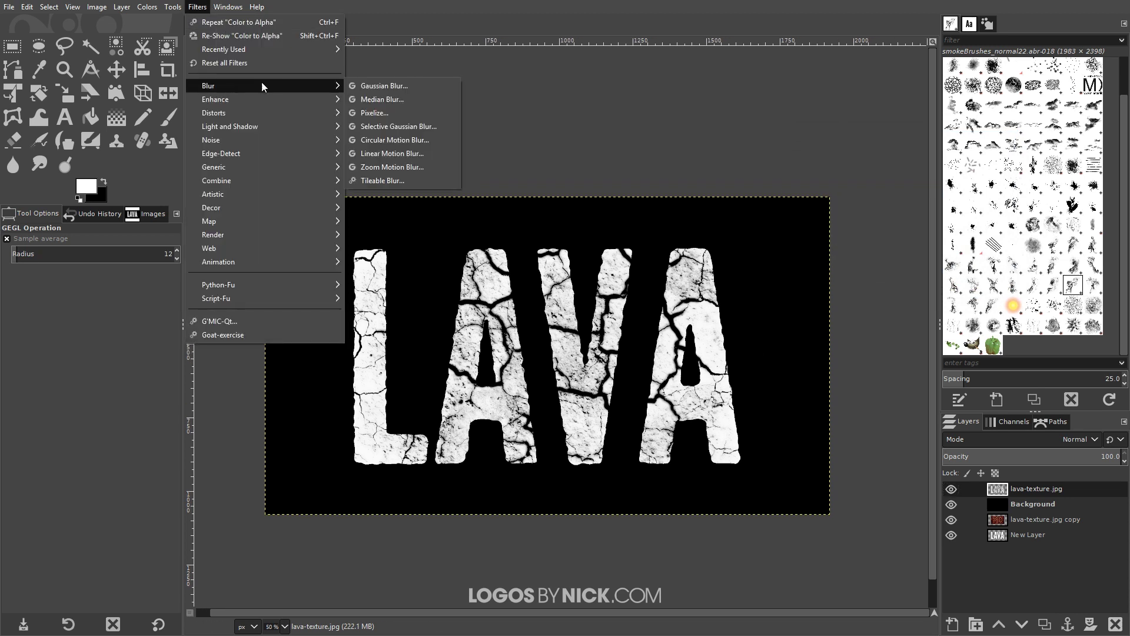
left_click(359, 85)
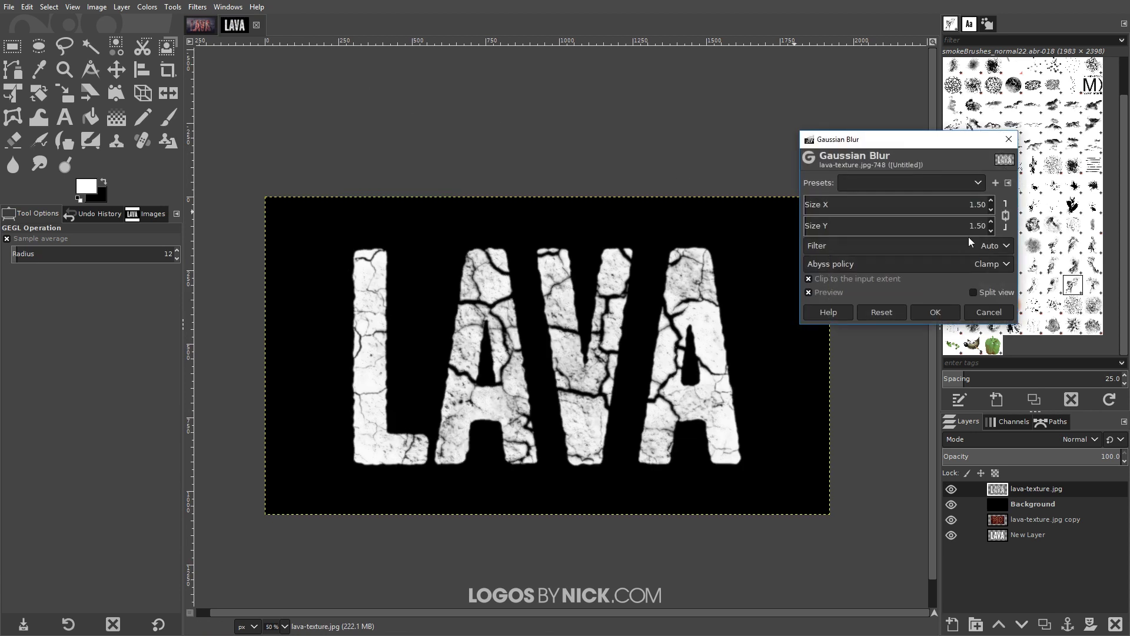
left_click(936, 313)
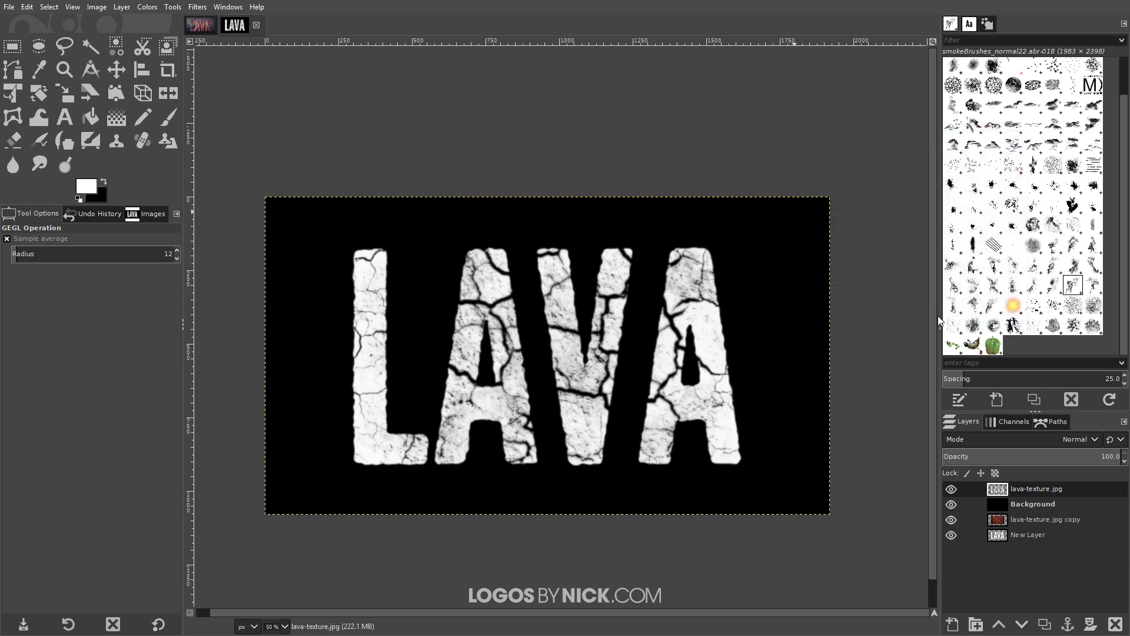
Emboss the lava-texture.jpg layer with azimuth 30, elevation 45 and depth 20.
left_click(192, 8)
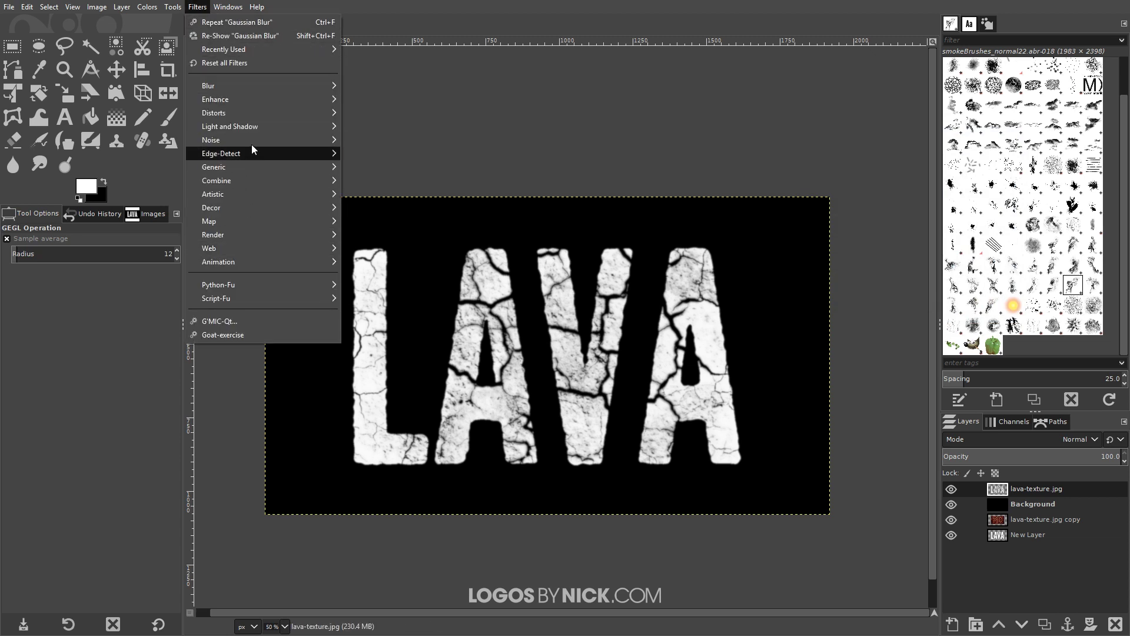
mouse_move(259, 113)
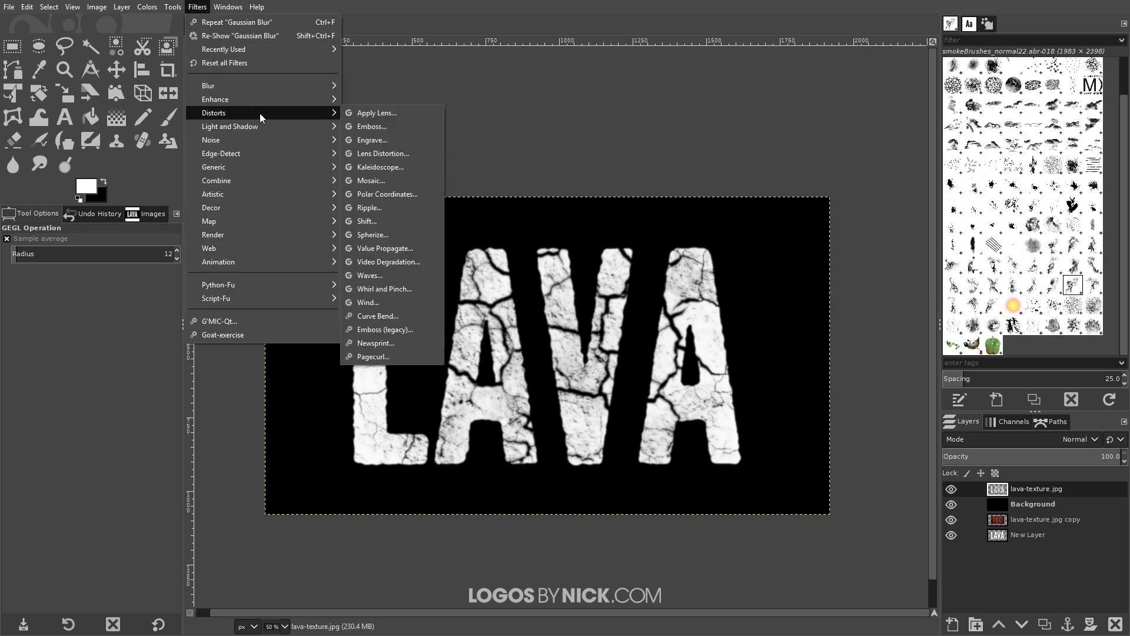
left_click(383, 127)
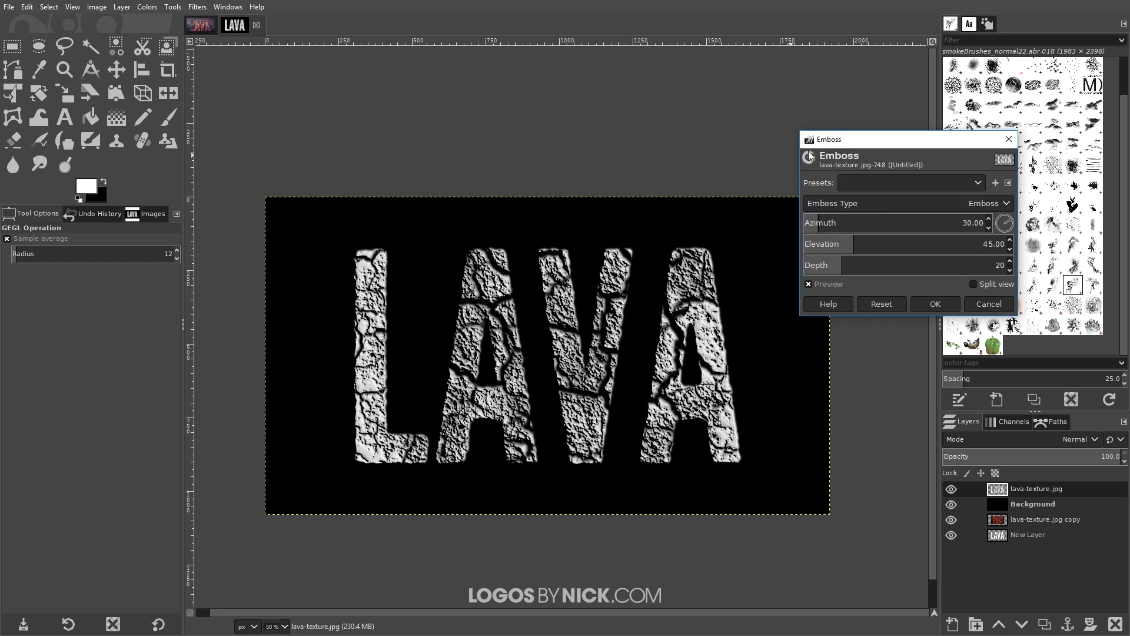
left_click(934, 304)
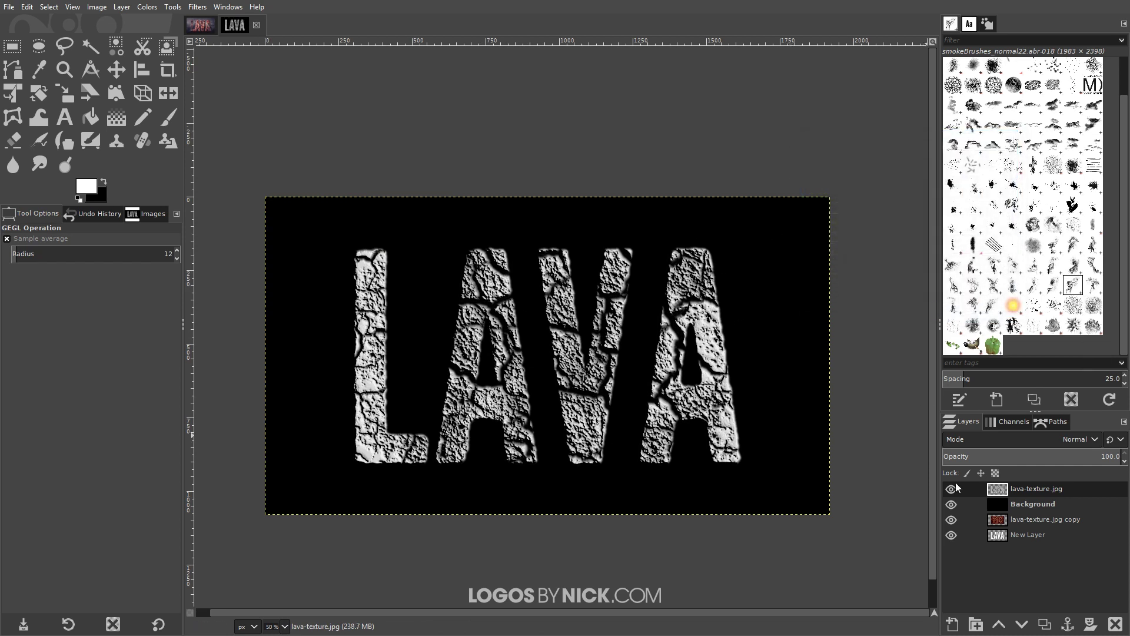
Move the lava-texture.jpg copy layer to the top of the layer stack and create a selection from New Layer's alpha.
left_click(1036, 520)
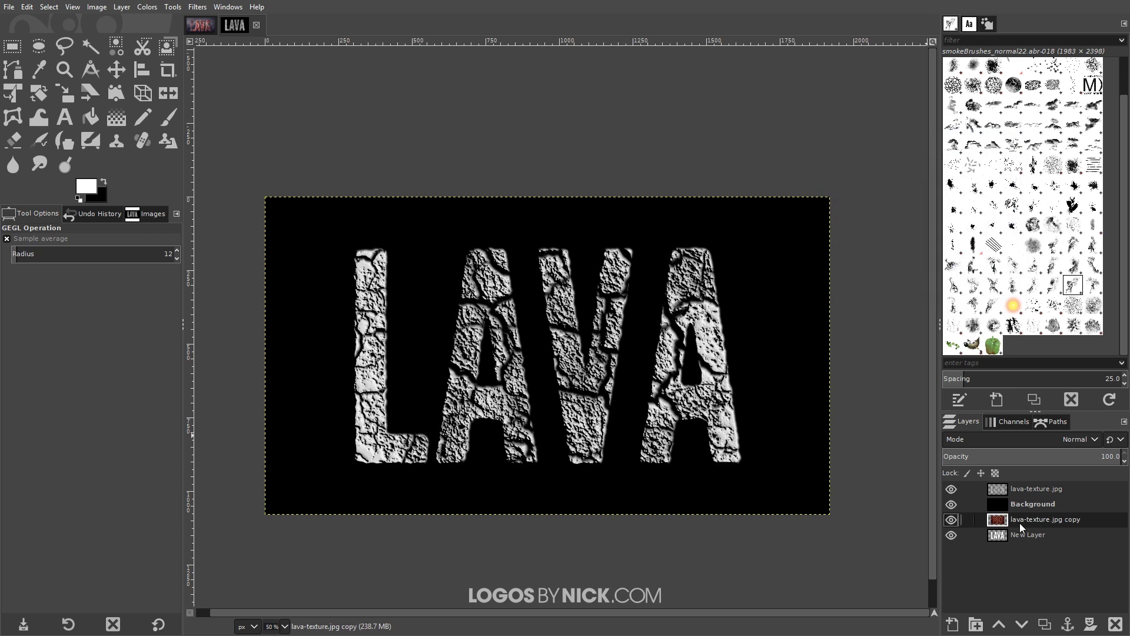
left_click_drag(1019, 523, 1023, 485)
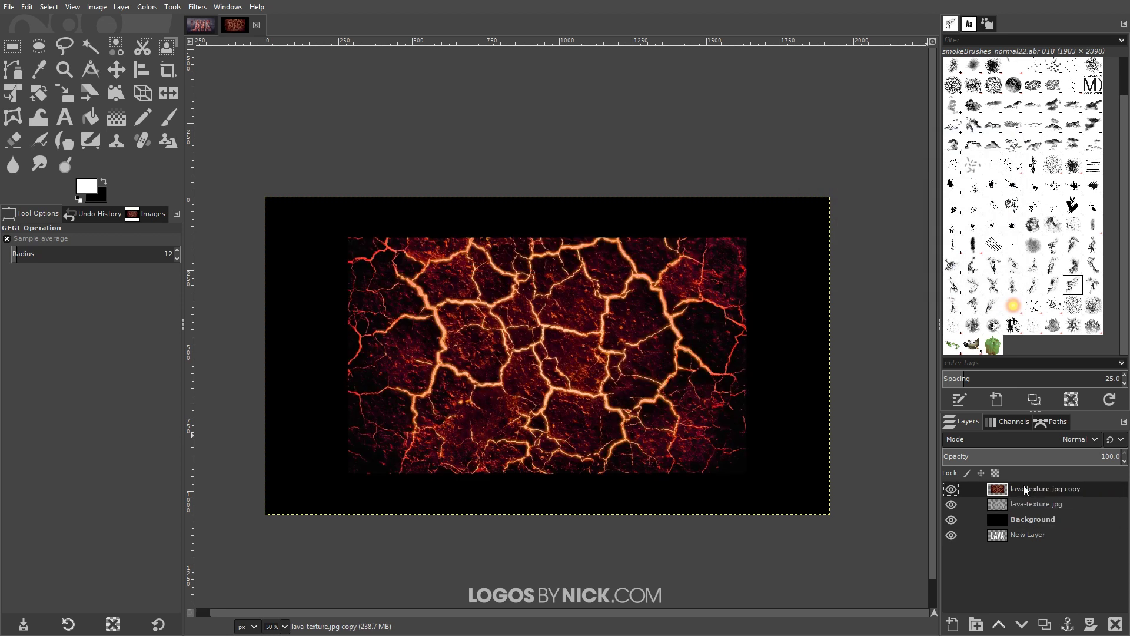
right_click(1026, 537)
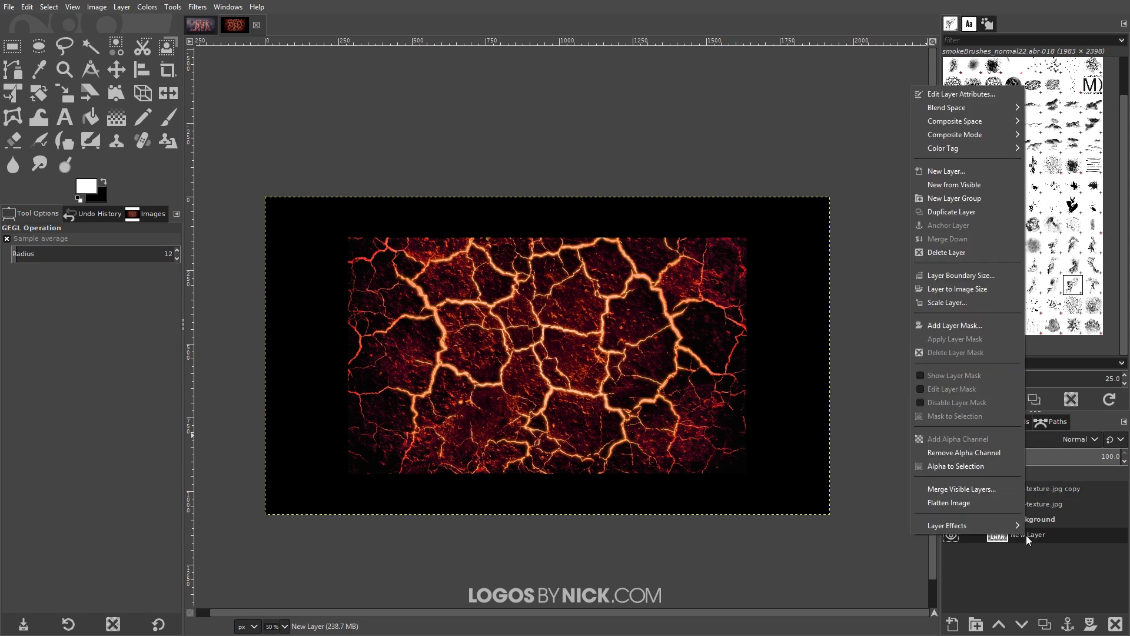
left_click(976, 466)
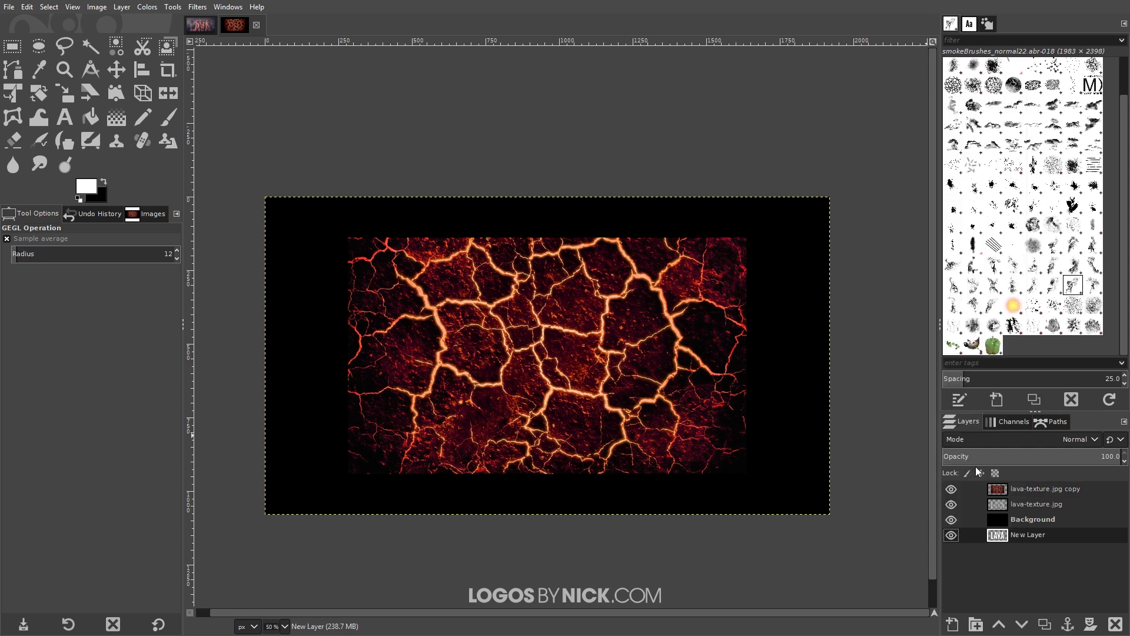
Invert the letter selection, clear the lava-texture.jpg copy layer outside the letters, and deselect everything.
left_click(1034, 488)
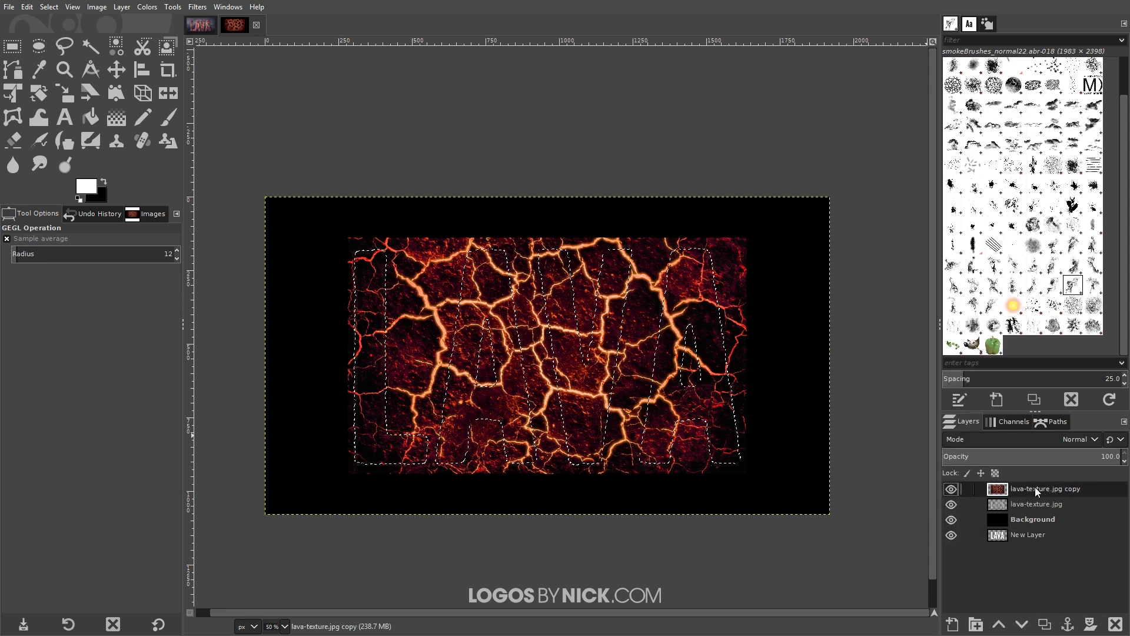
left_click(98, 6)
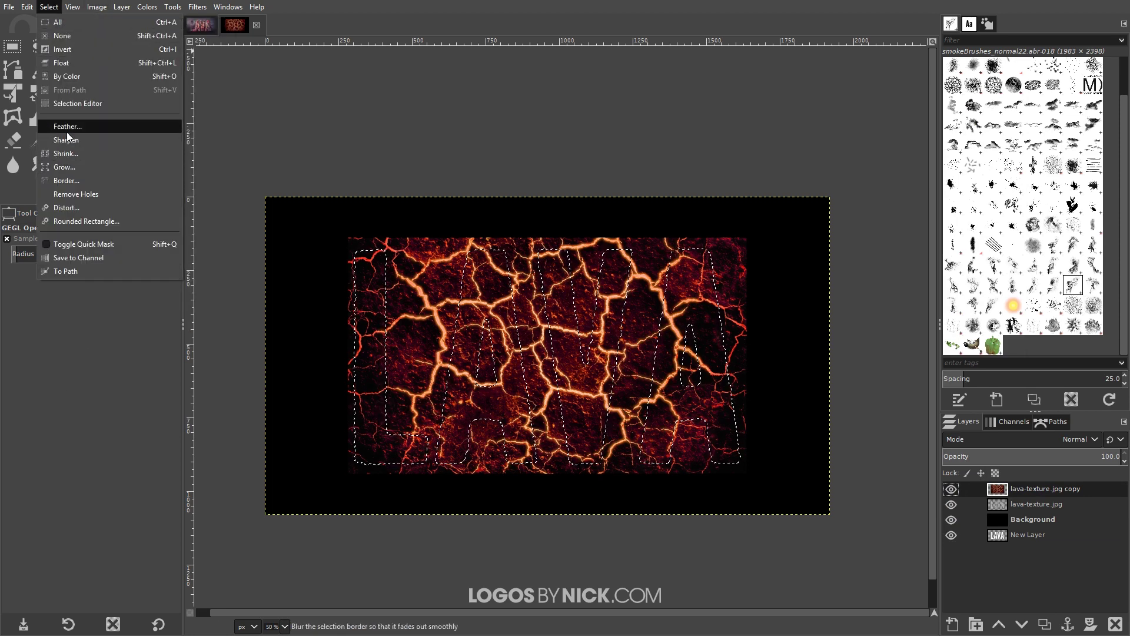
left_click(70, 53)
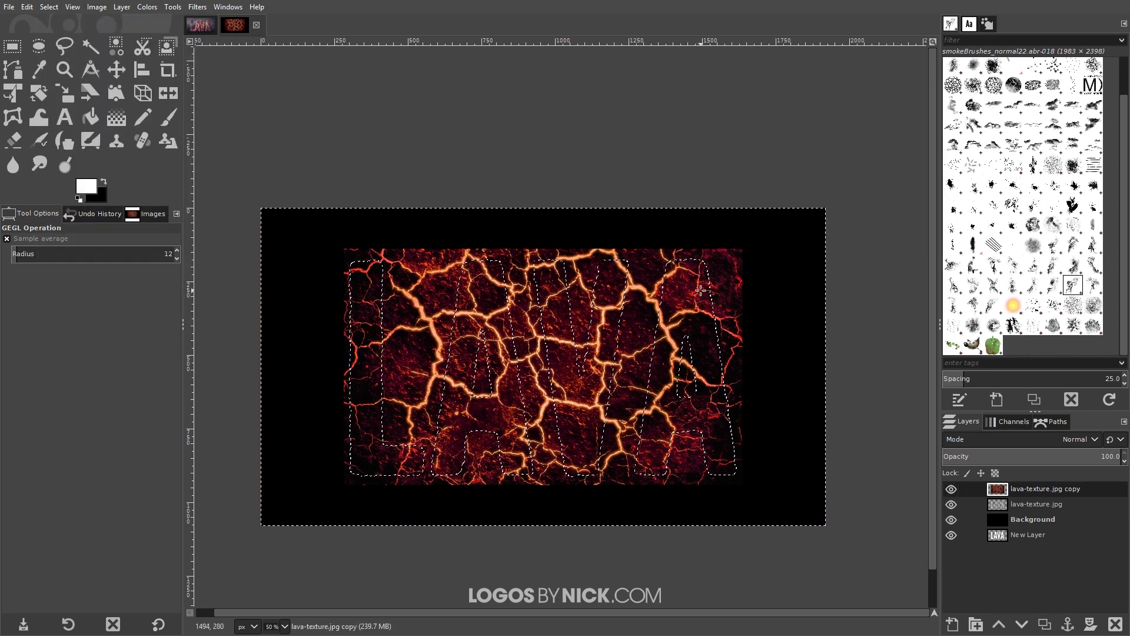
key("Delete")
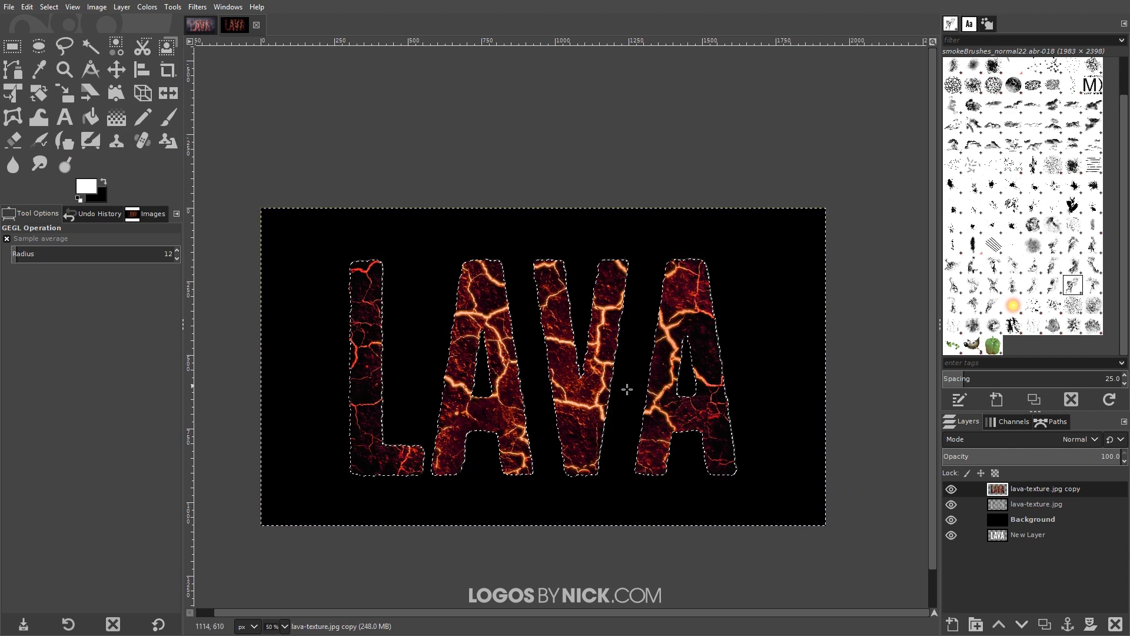
left_click(50, 7)
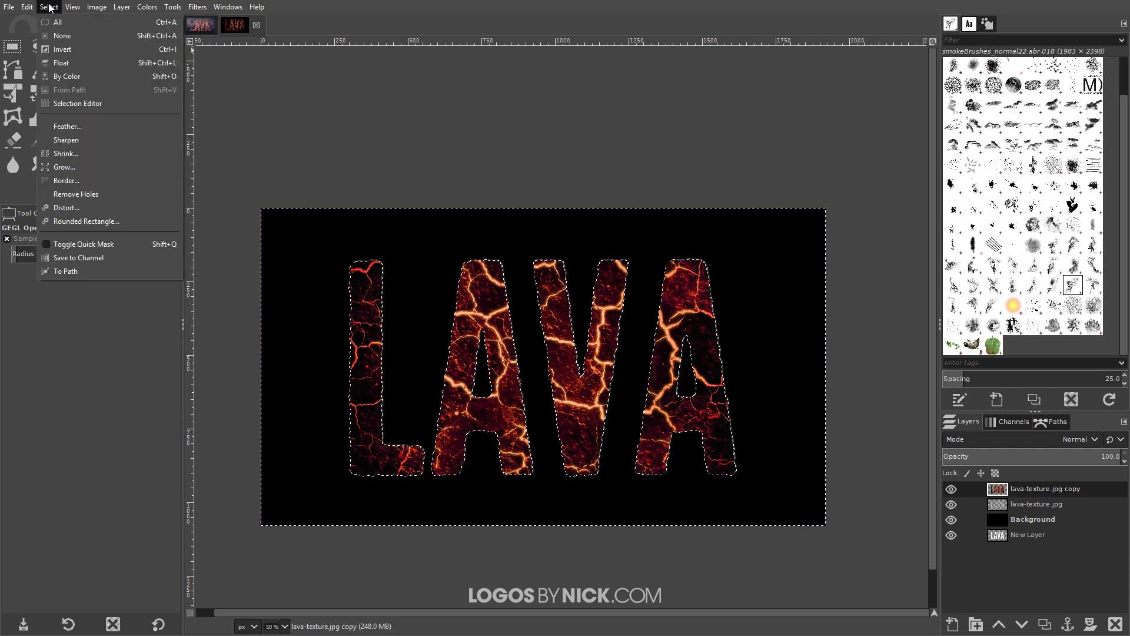
left_click(62, 35)
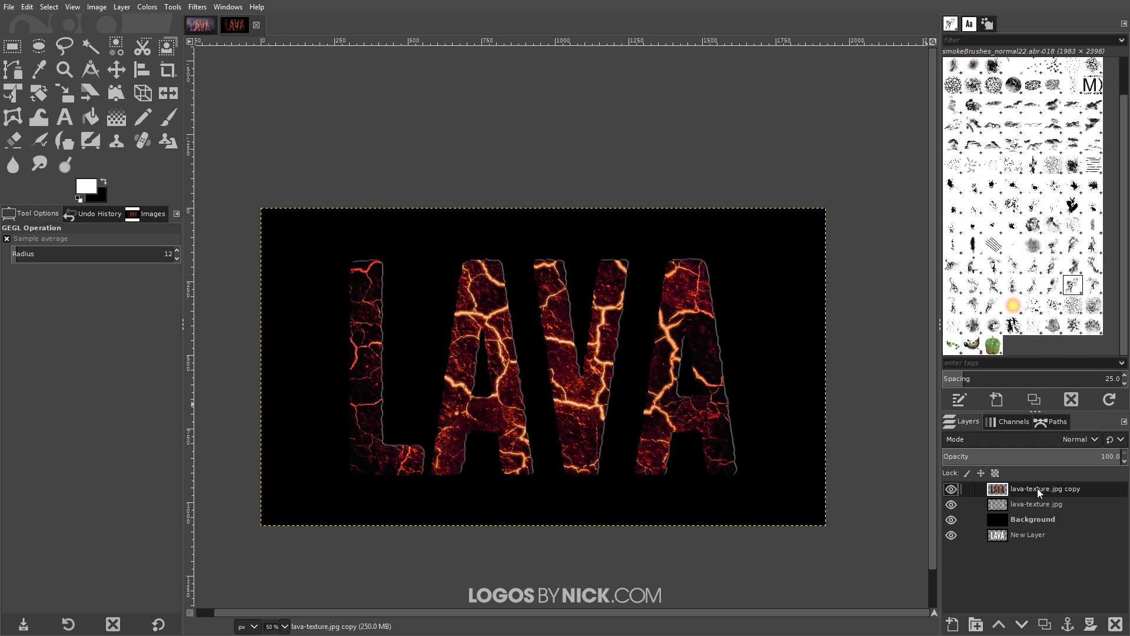
Move lava-texture.jpg copy directly below lava-texture.jpg and set the lava-texture.jpg layer's blend mode to Lighten only.
left_click_drag(1037, 488, 1039, 510)
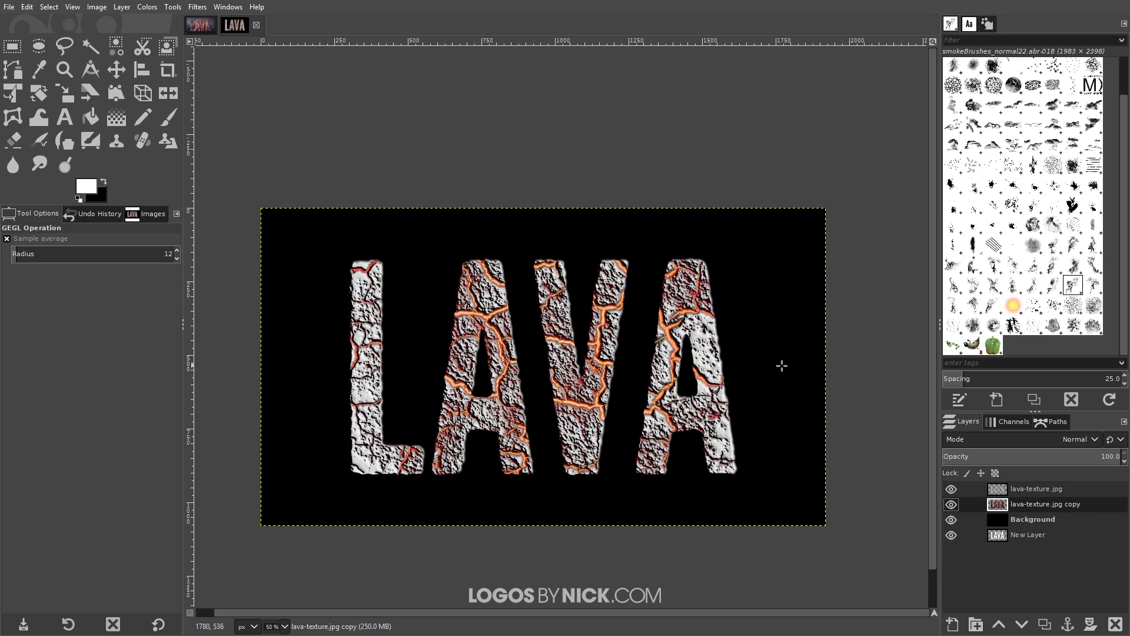
left_click(1034, 490)
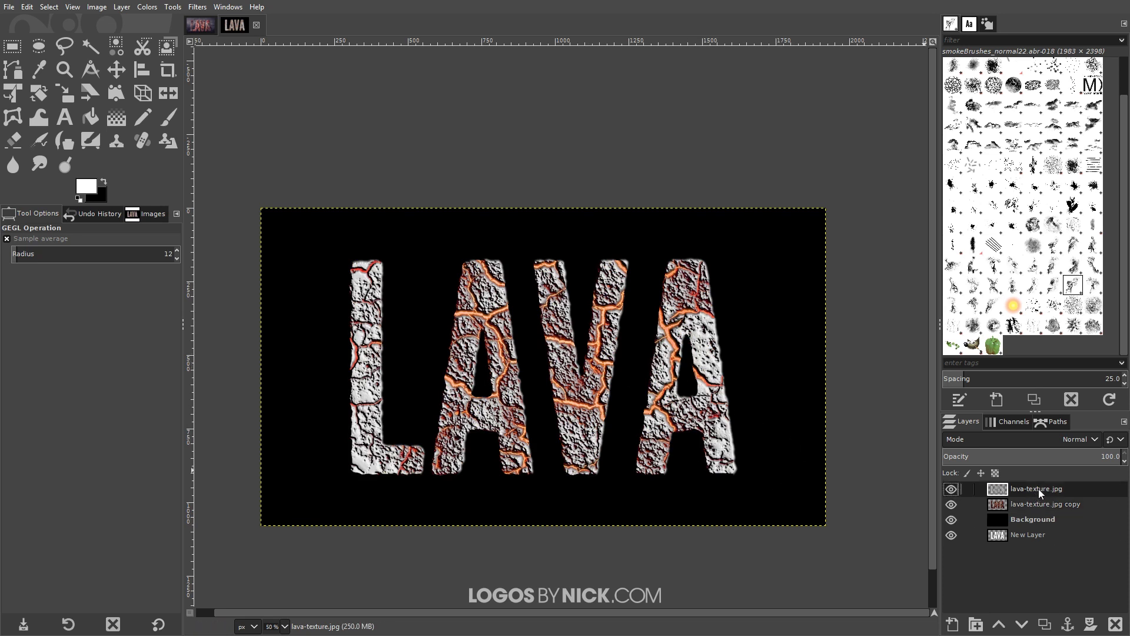
left_click(1078, 437)
scroll(1054, 465, "down", 1)
left_click(1011, 510)
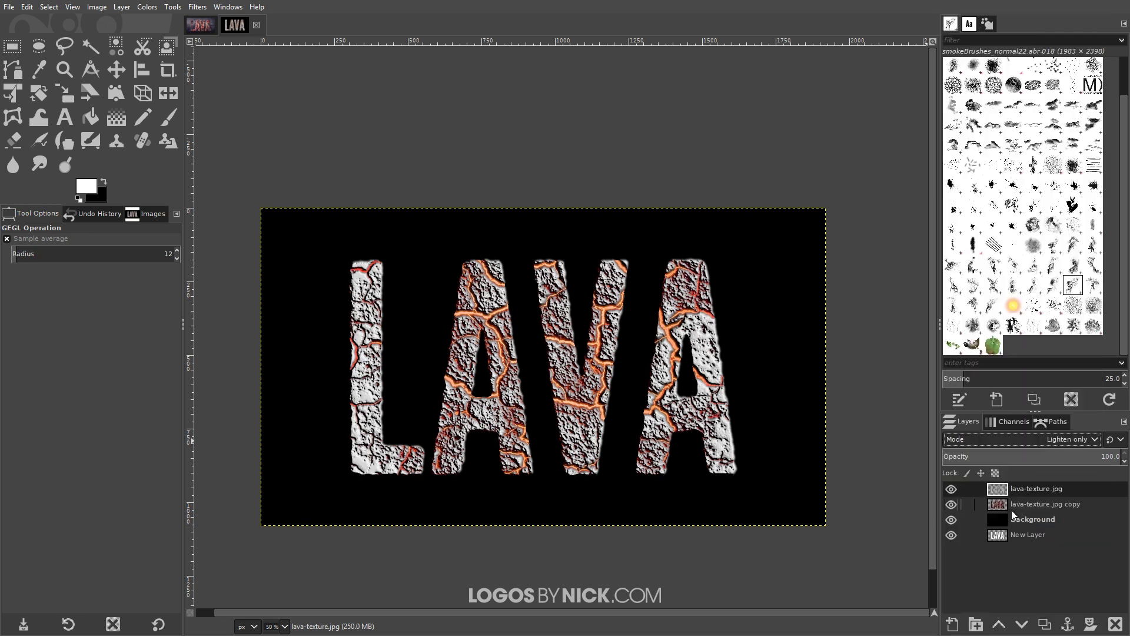
Darken the lava-texture.jpg layer with Curves, moving the Value curve's black point far into the highlights and lowering its white endpoint to about one third.
left_click(147, 7)
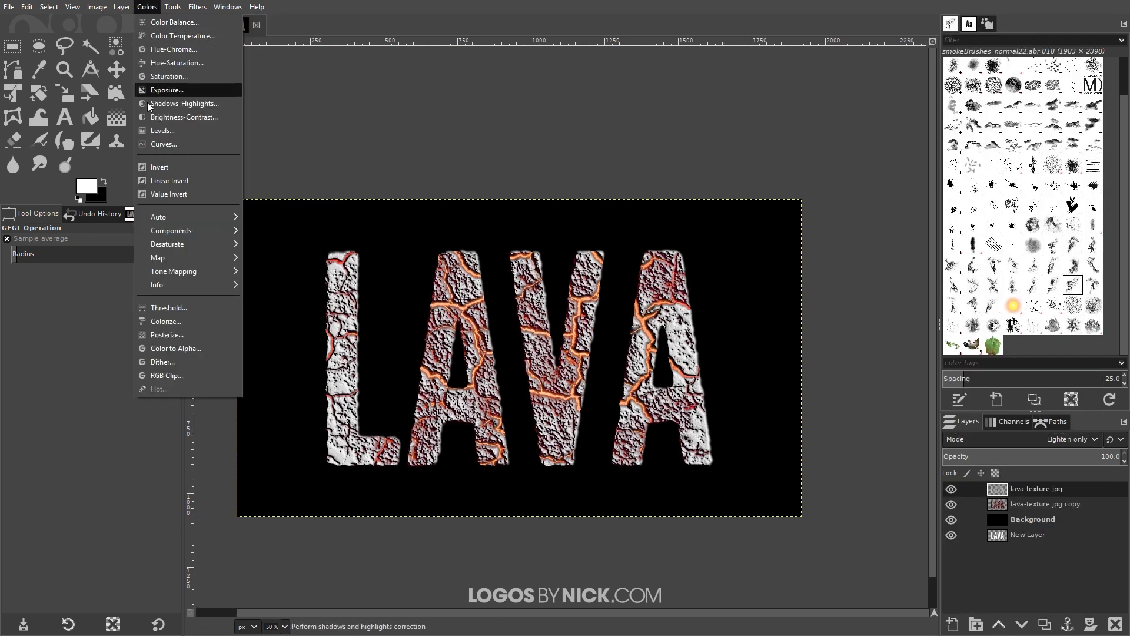
left_click(186, 146)
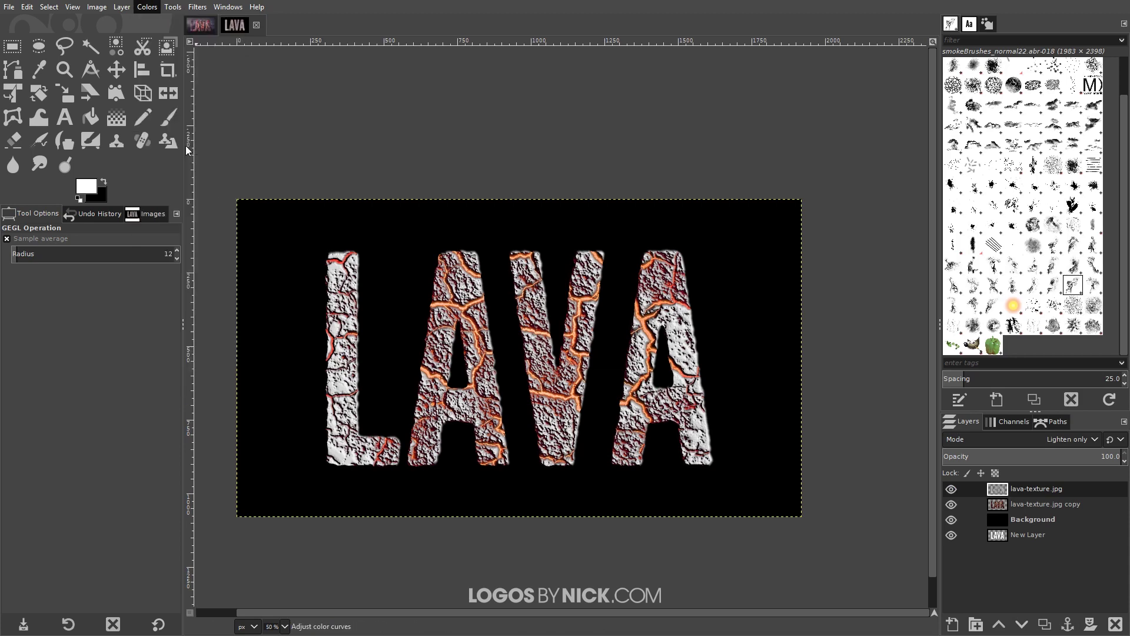
left_click_drag(767, 379, 1000, 408)
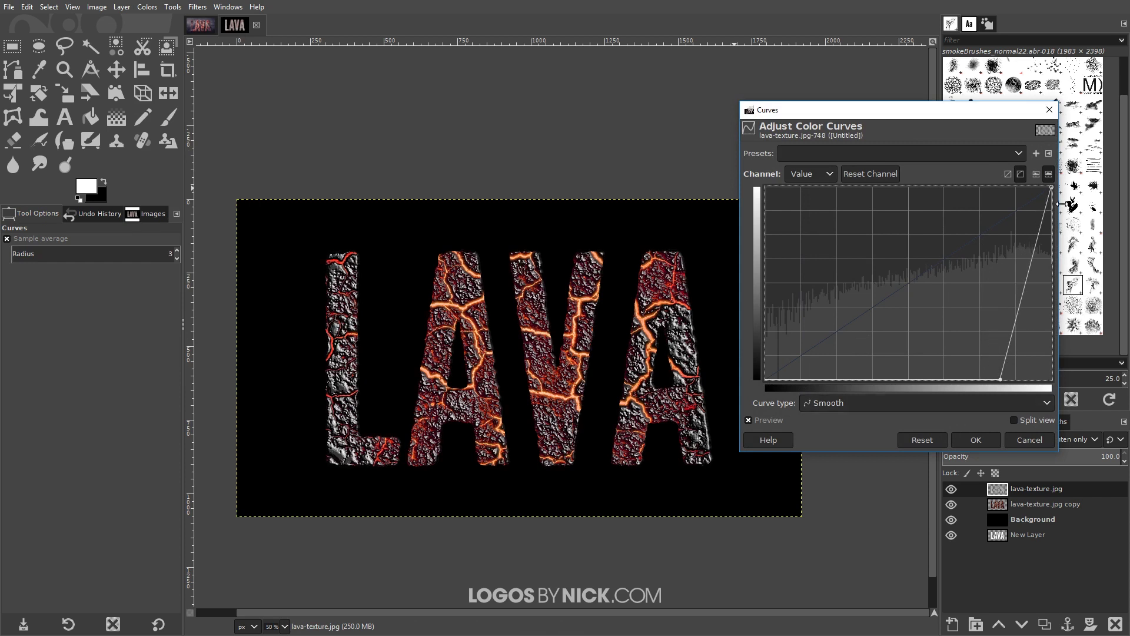
left_click_drag(1052, 186, 1126, 331)
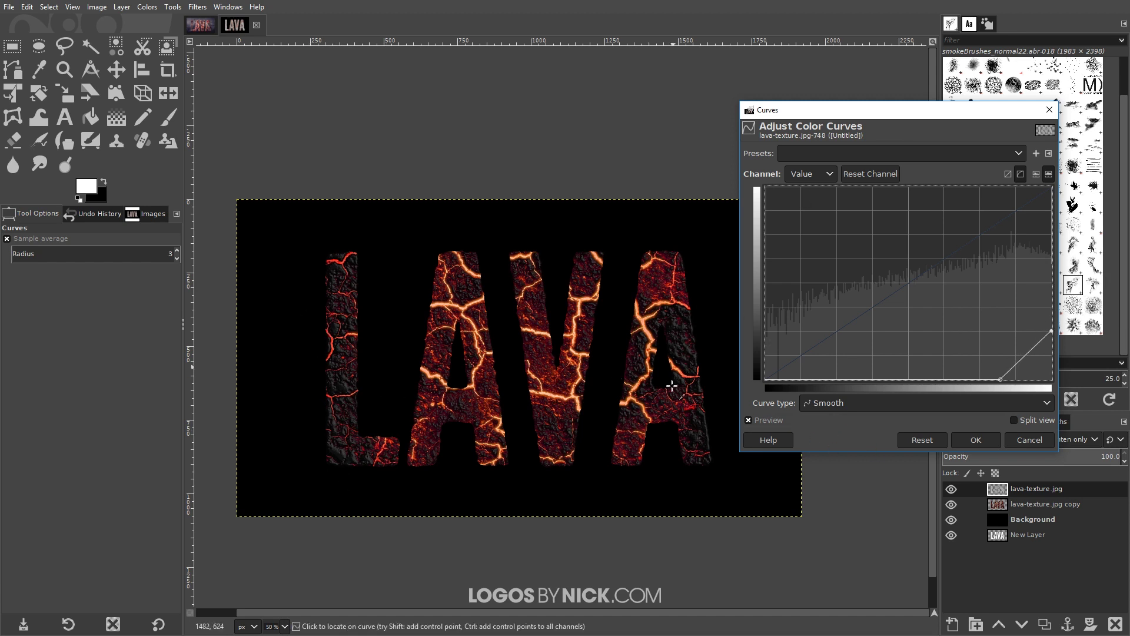
left_click_drag(1012, 378, 1017, 382)
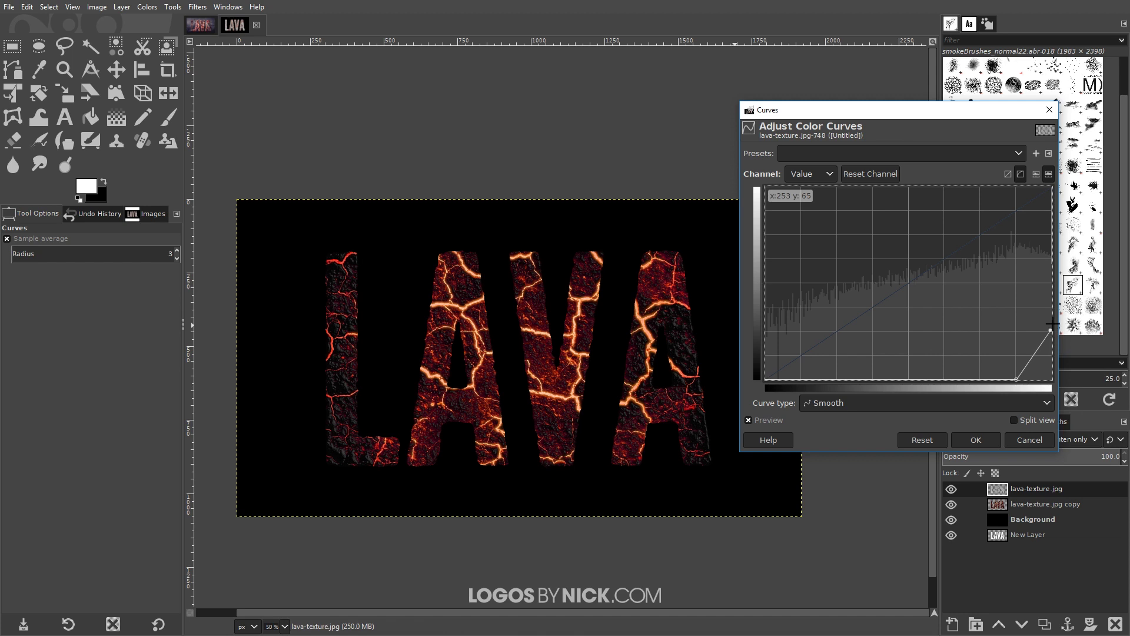
left_click_drag(1052, 323, 1063, 313)
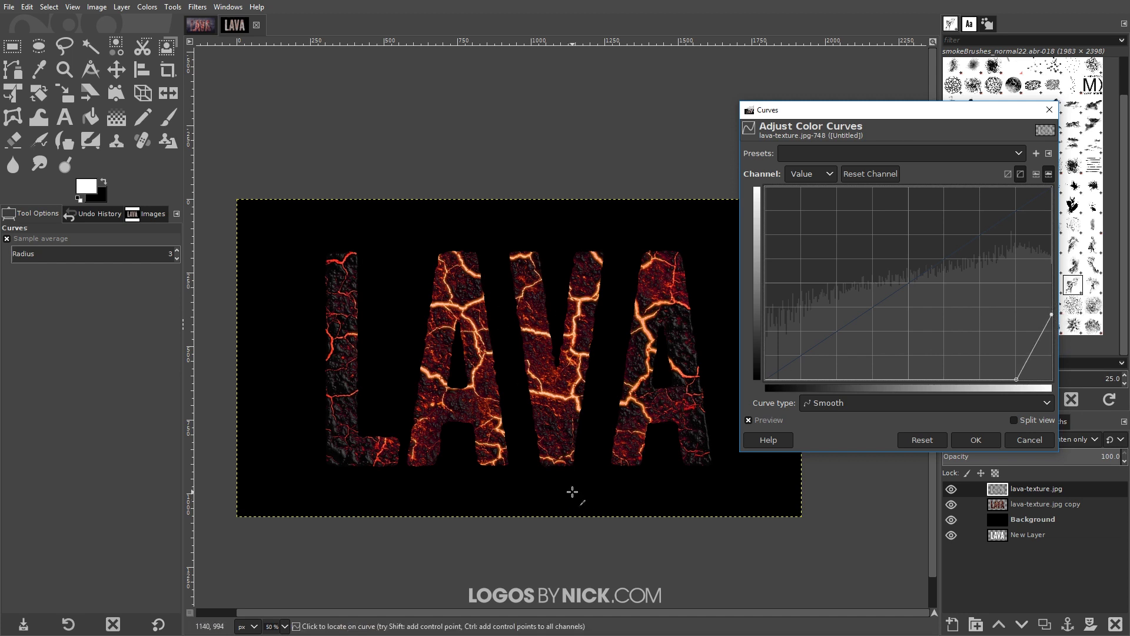
left_click(974, 440)
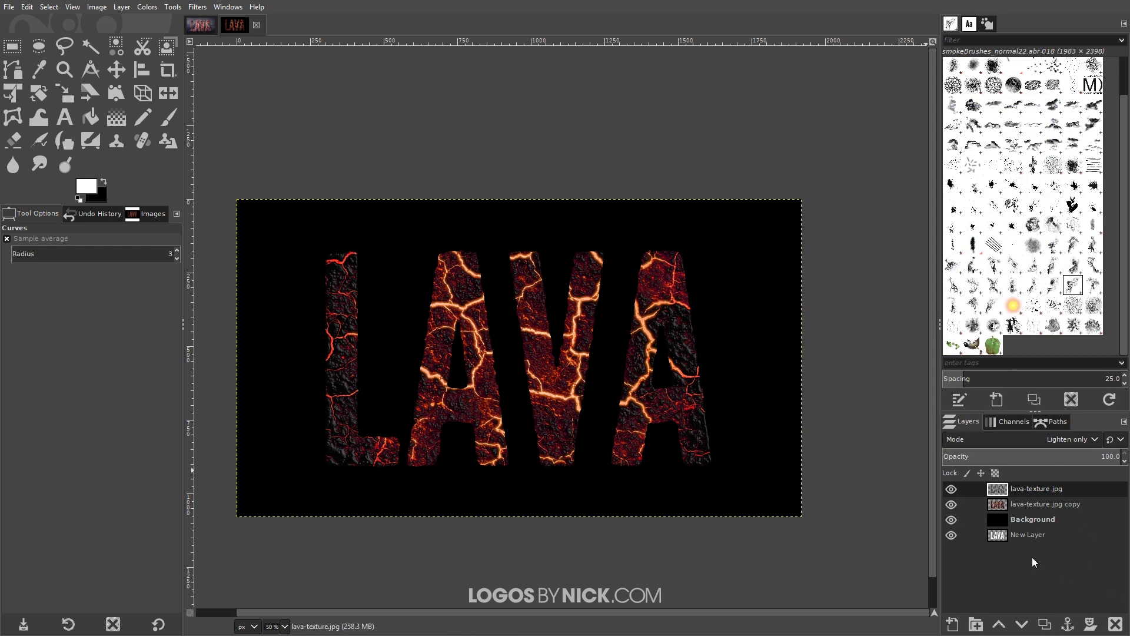
Create a selection from New Layer's alpha and grow it by 2 px.
left_click(1033, 537)
right_click(1036, 536)
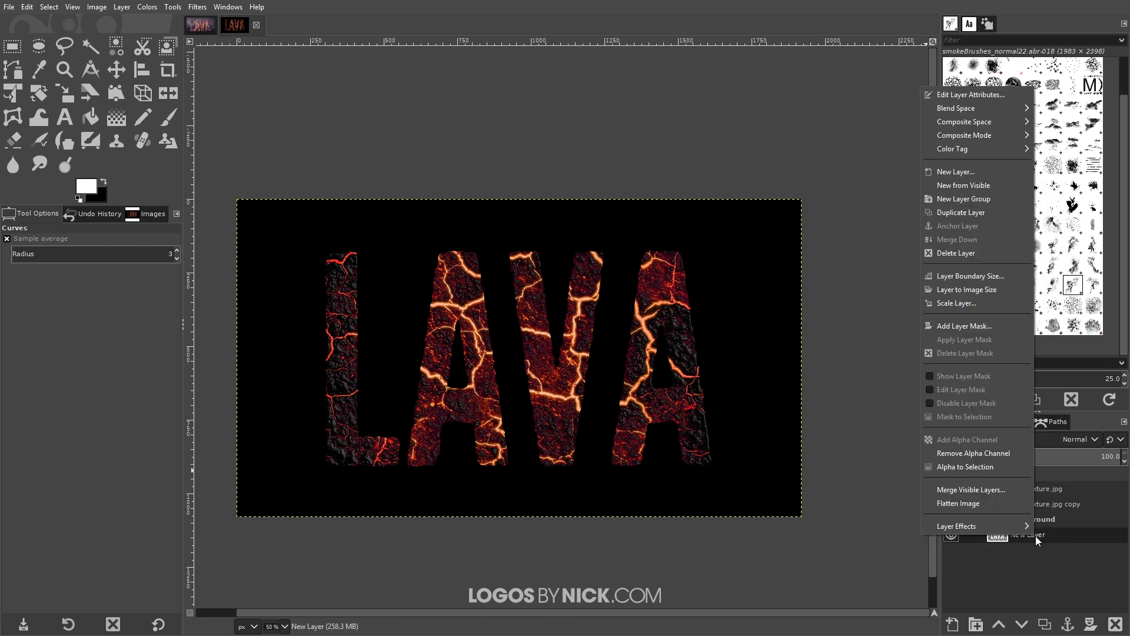
left_click(984, 466)
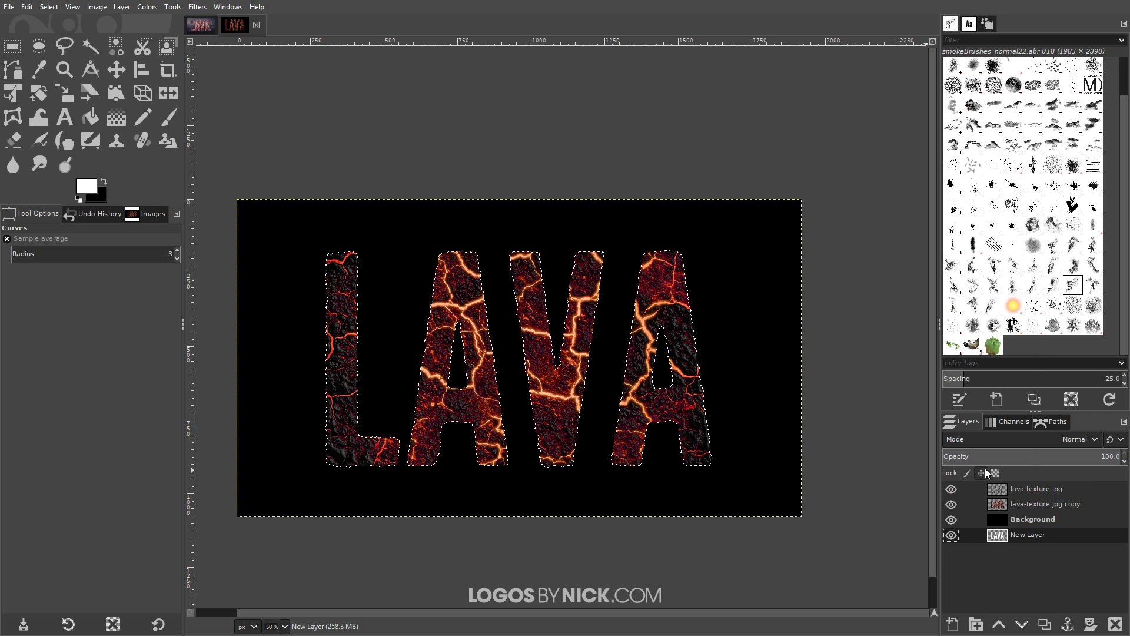
left_click(52, 8)
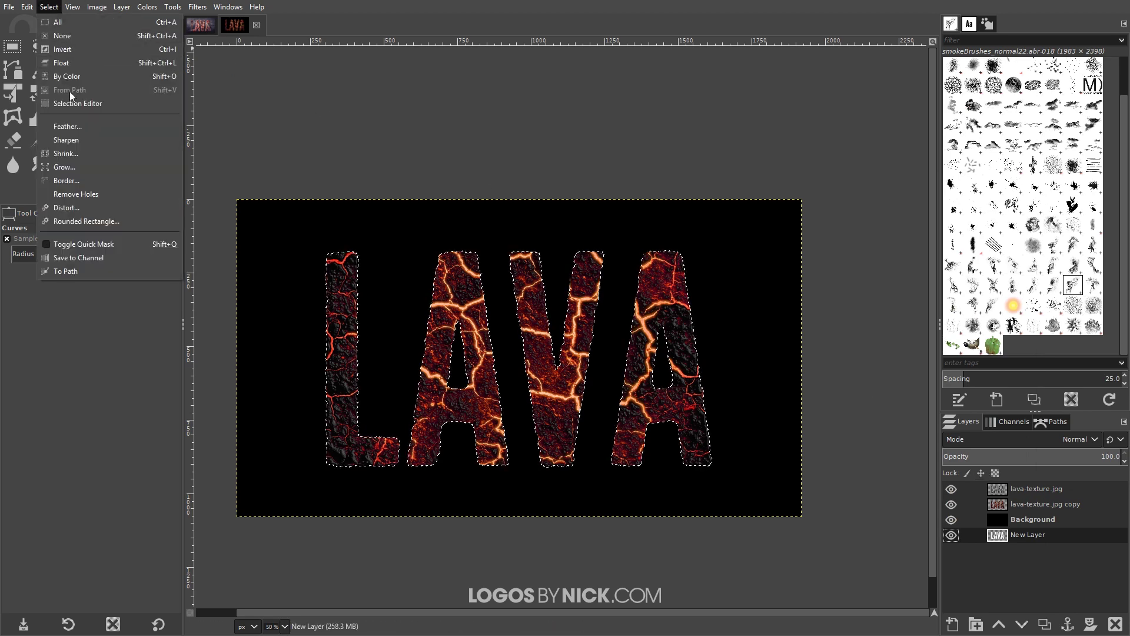
left_click(76, 168)
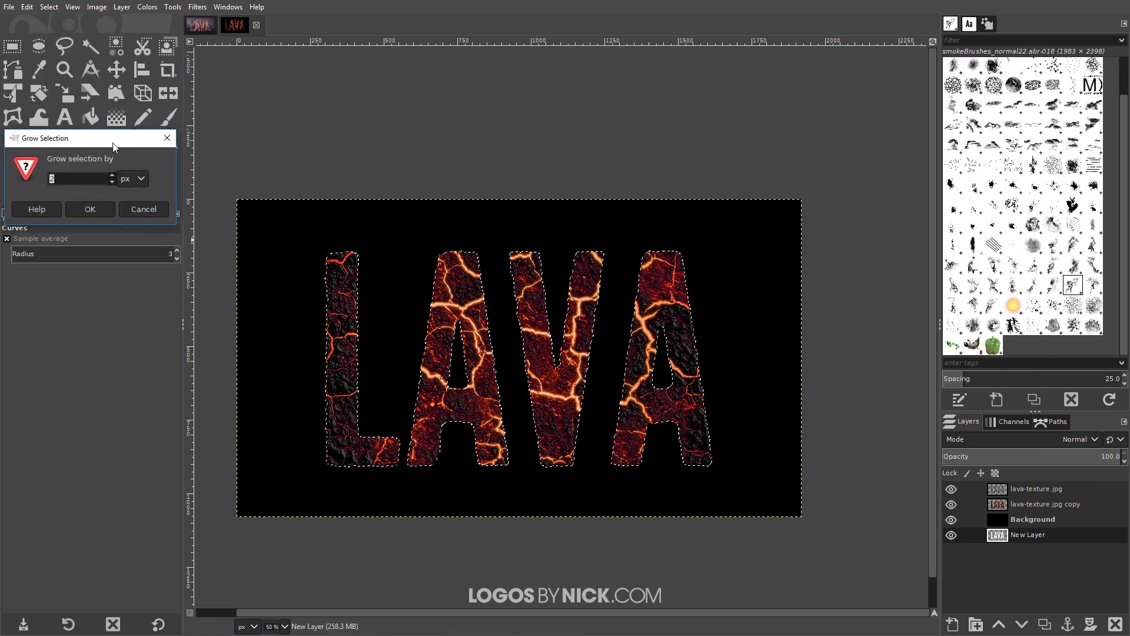
left_click_drag(115, 147, 295, 148)
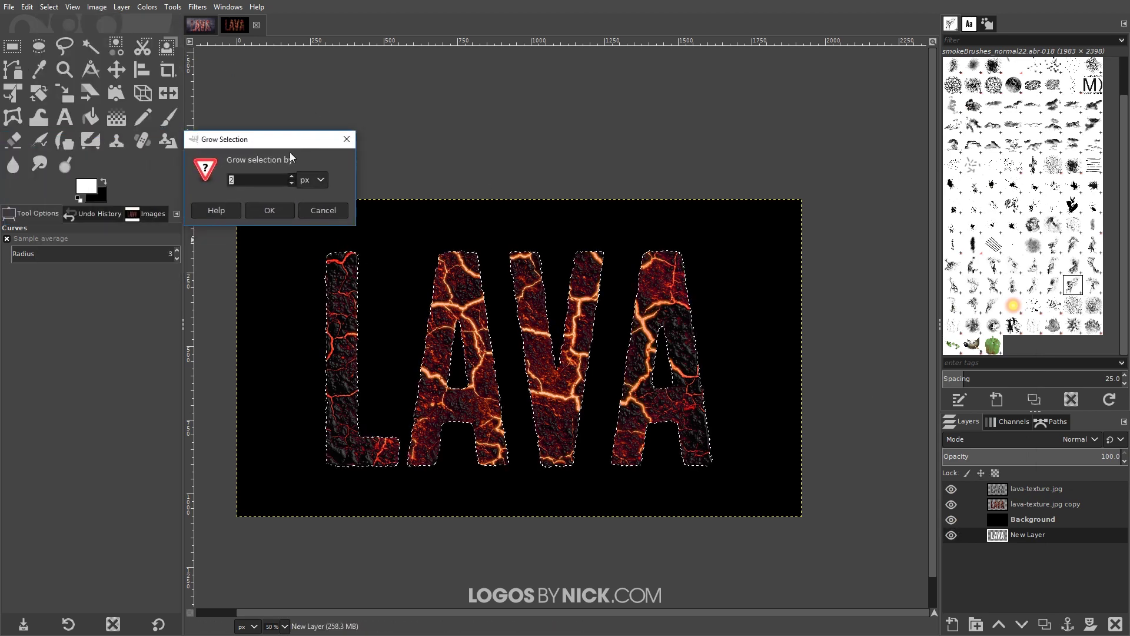
left_click(275, 209)
Feather the grown letter selection by 2 px.
left_click(49, 8)
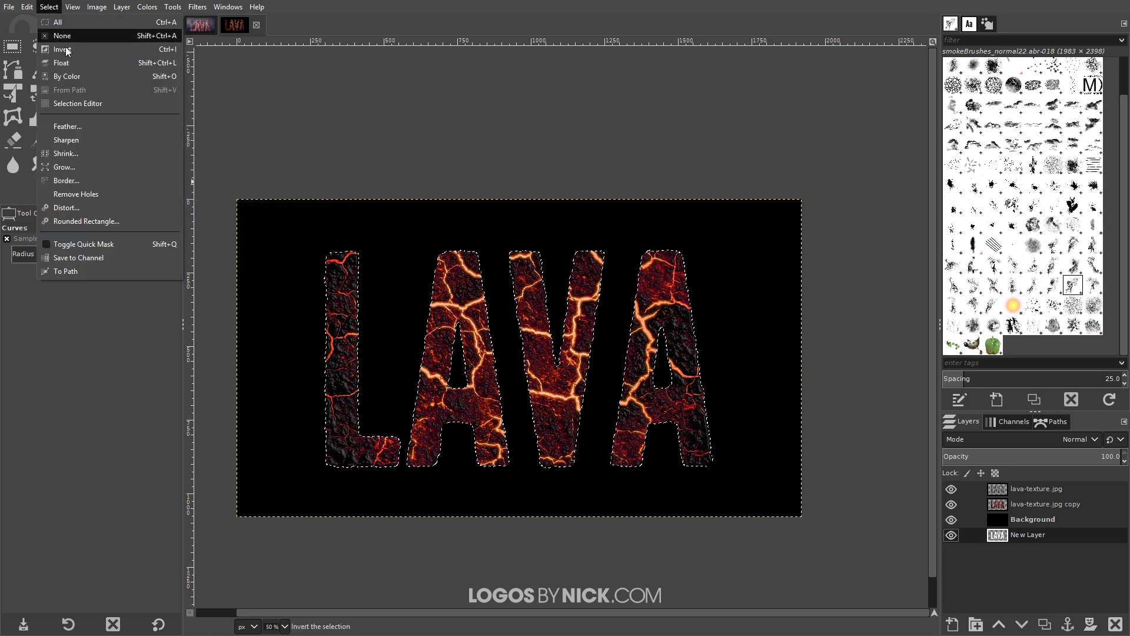
left_click(84, 124)
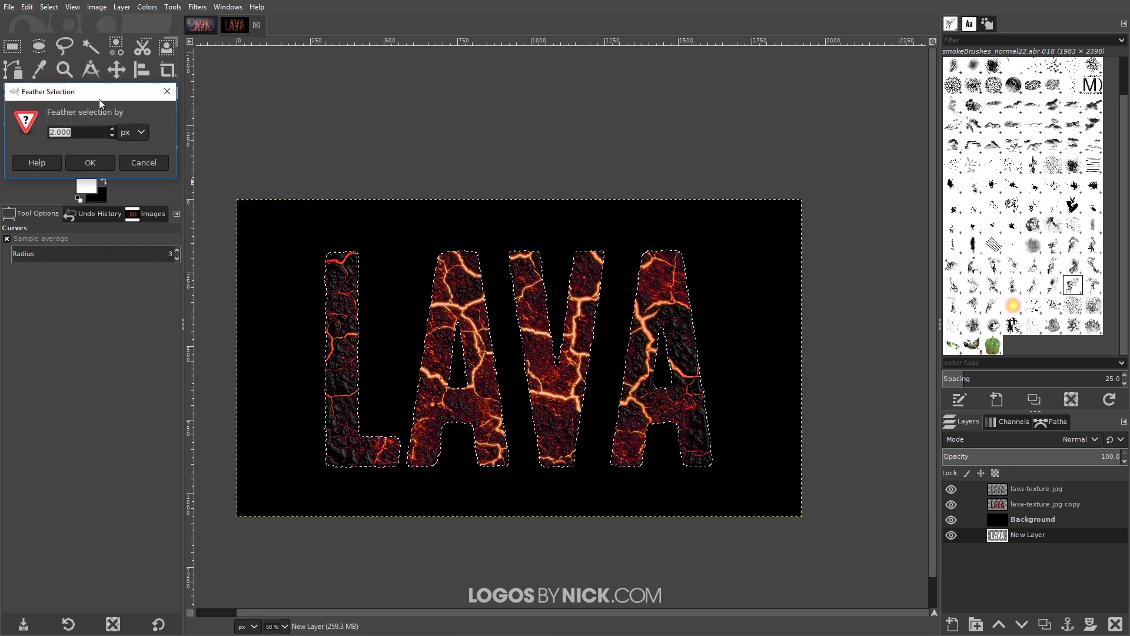
left_click_drag(94, 92, 328, 137)
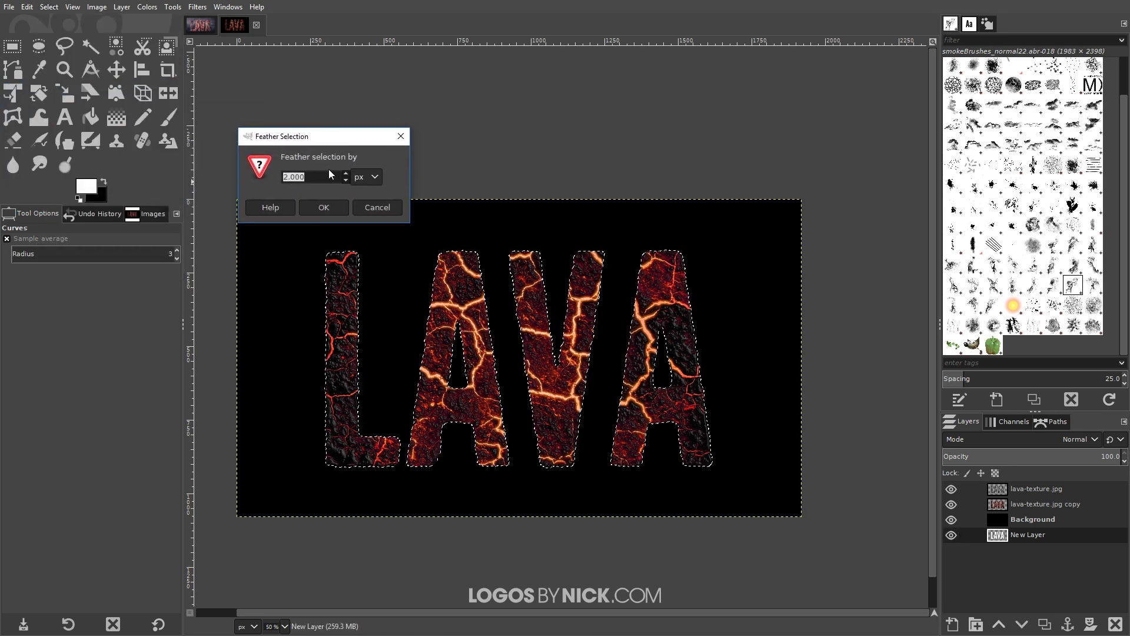
left_click(320, 212)
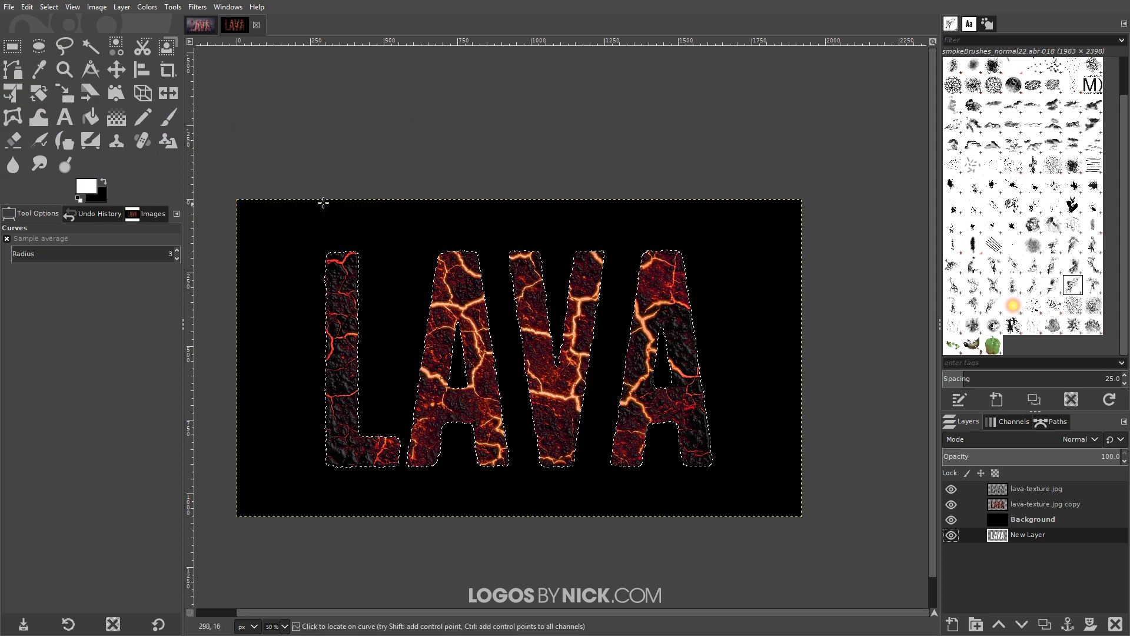
Add a 1920 × 1080 px transparent layer directly above the Background layer.
left_click(1037, 521)
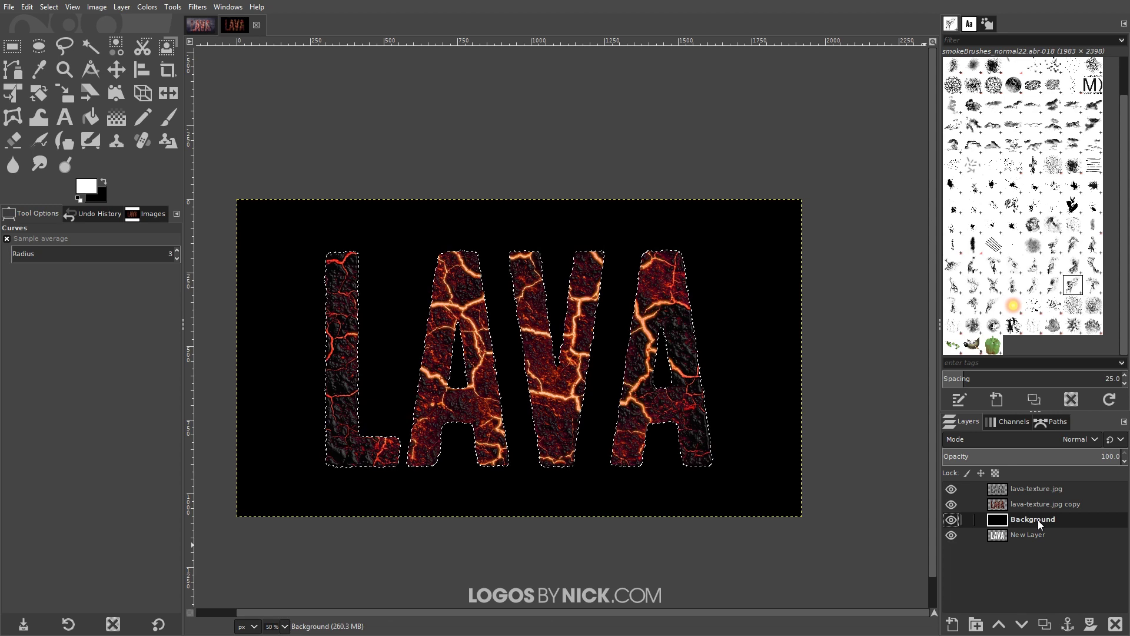
left_click(952, 624)
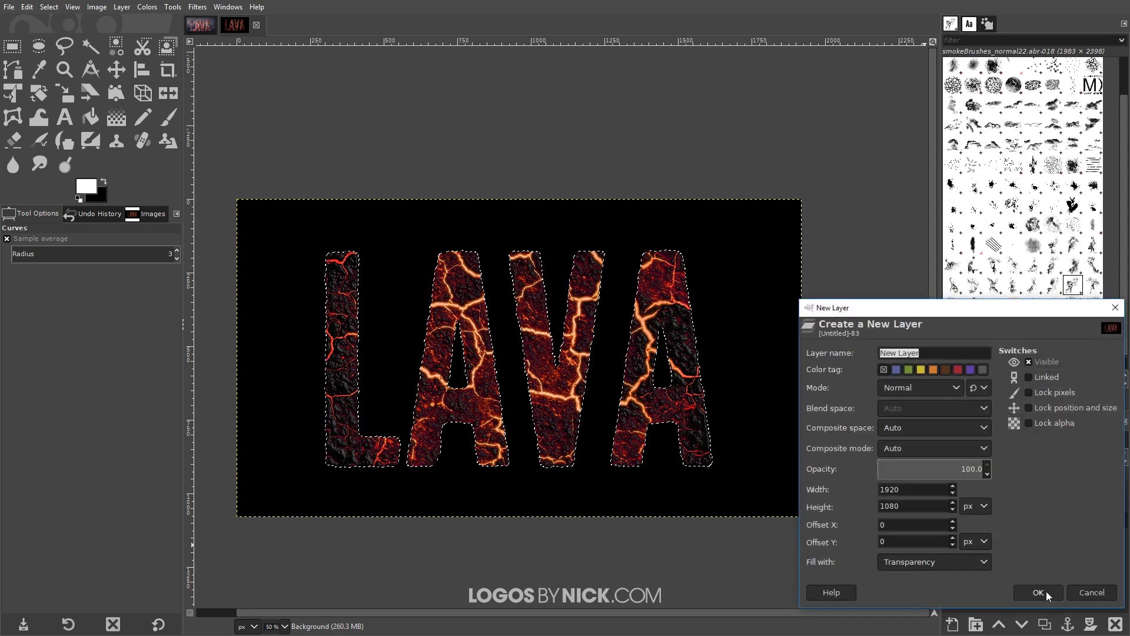
left_click(1047, 591)
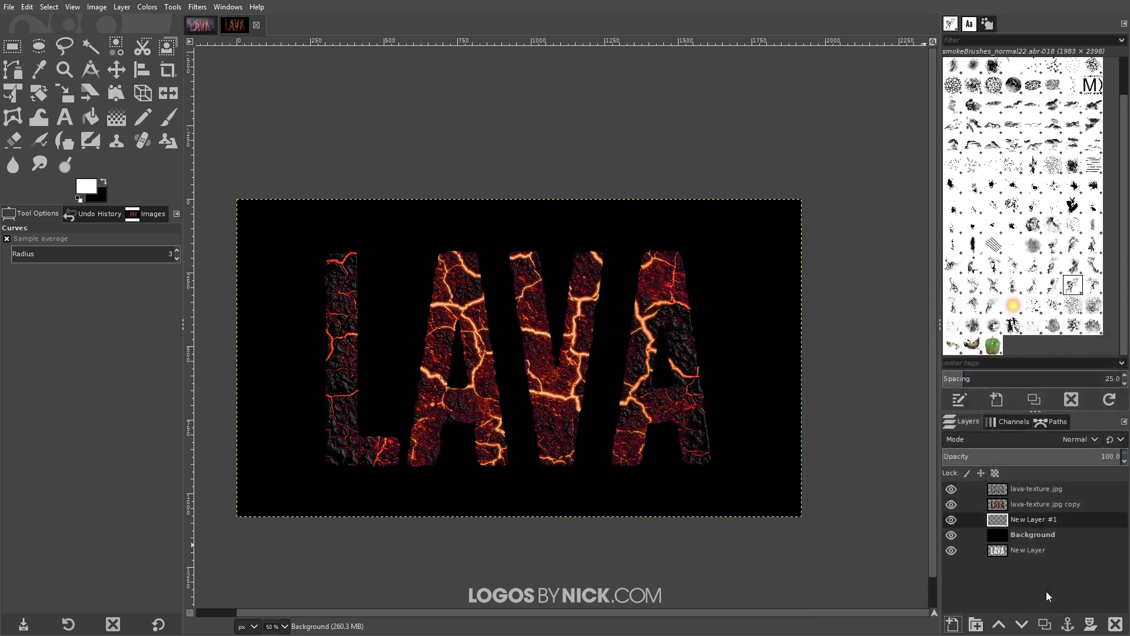
Set the Gradient tool to the Crown molding gradient.
left_click(122, 121)
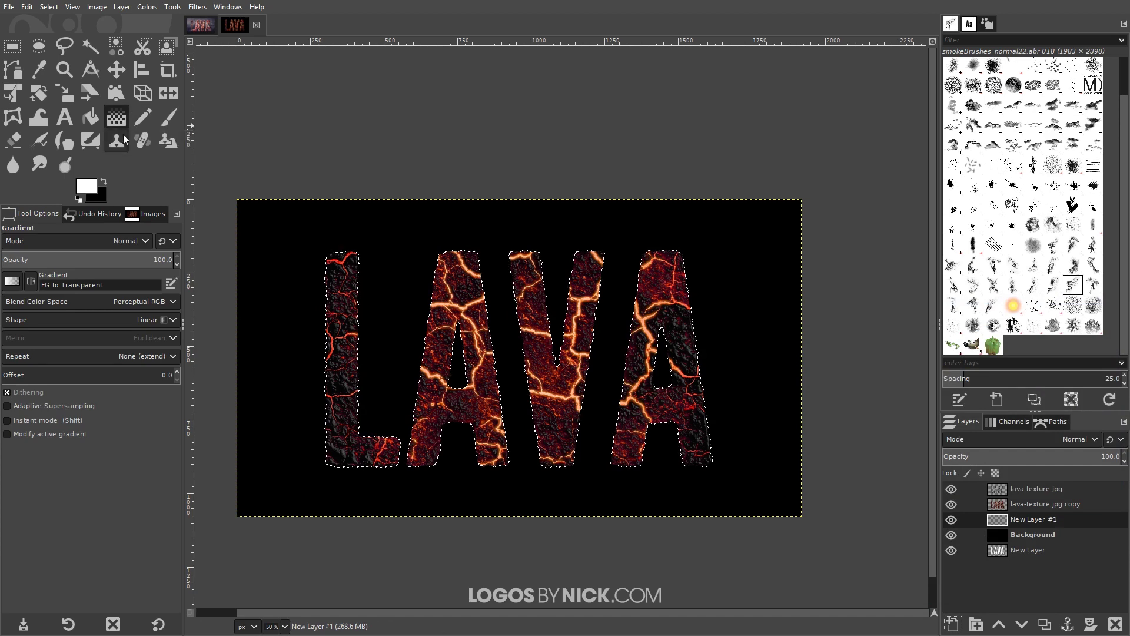
left_click(12, 282)
scroll(55, 344, "down", 10)
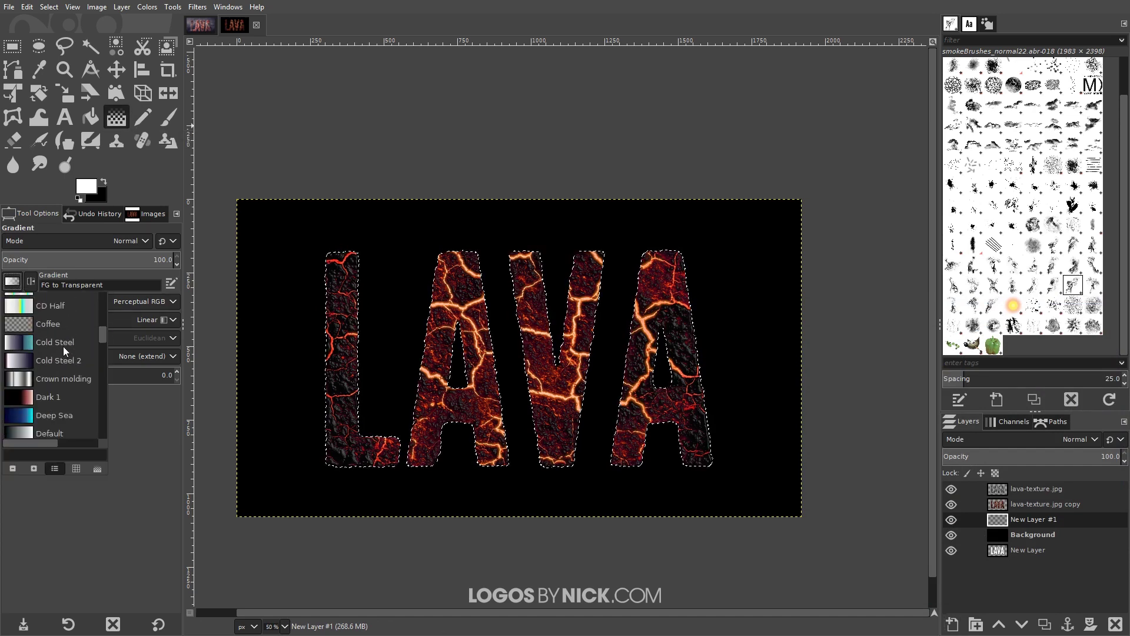
scroll(58, 348, "down", 8)
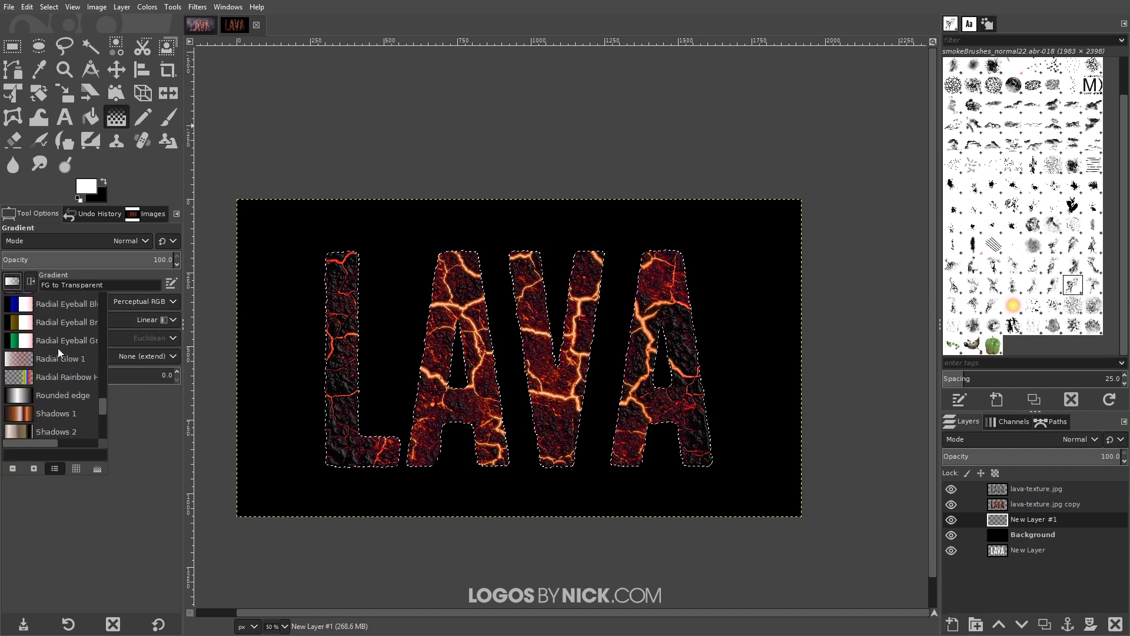
scroll(60, 353, "down", 3)
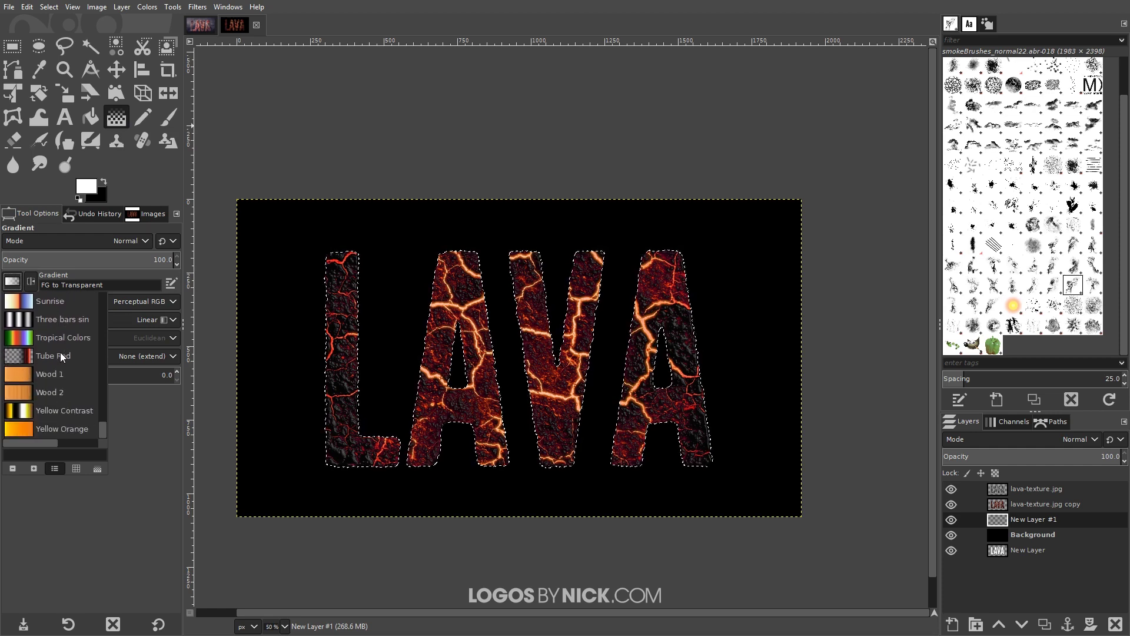
scroll(61, 356, "up", 7)
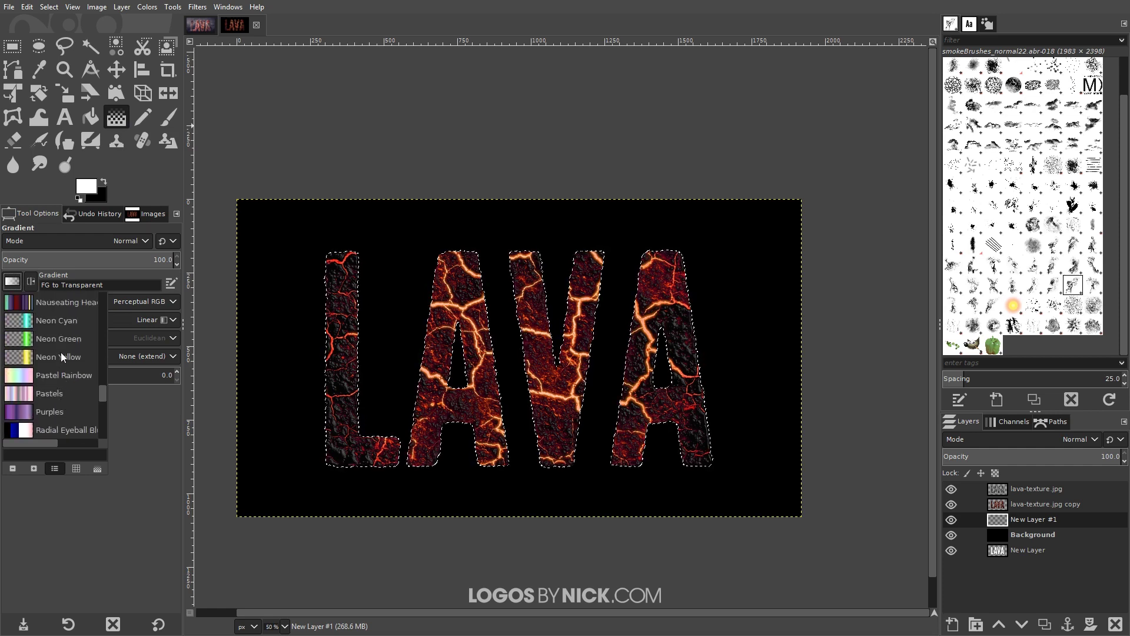
scroll(62, 352, "up", 8)
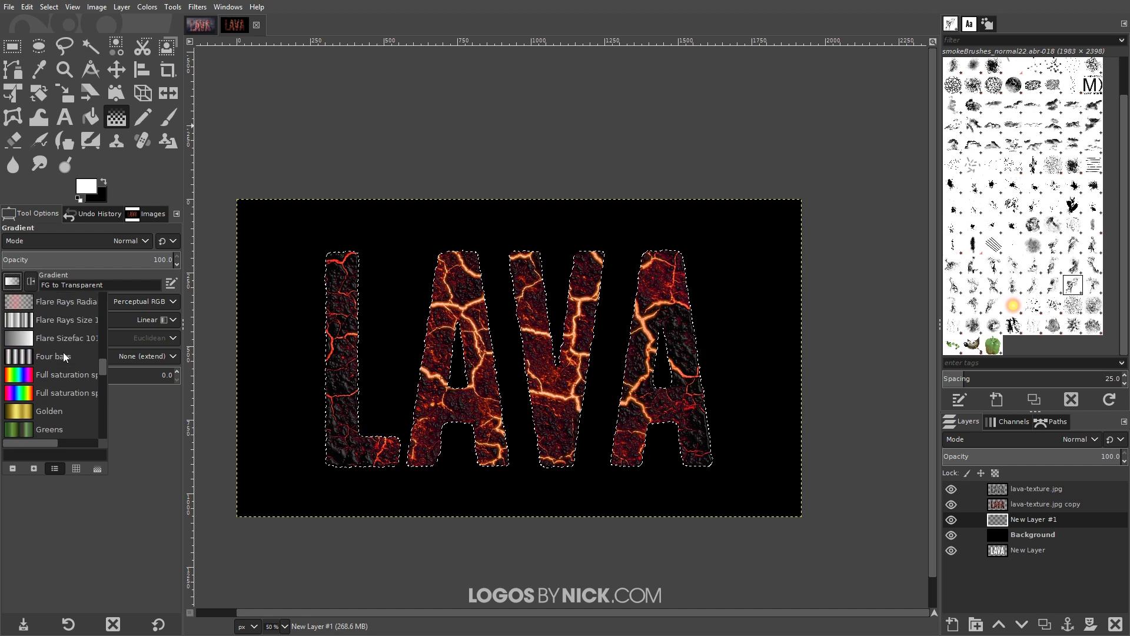
scroll(64, 356, "up", 5)
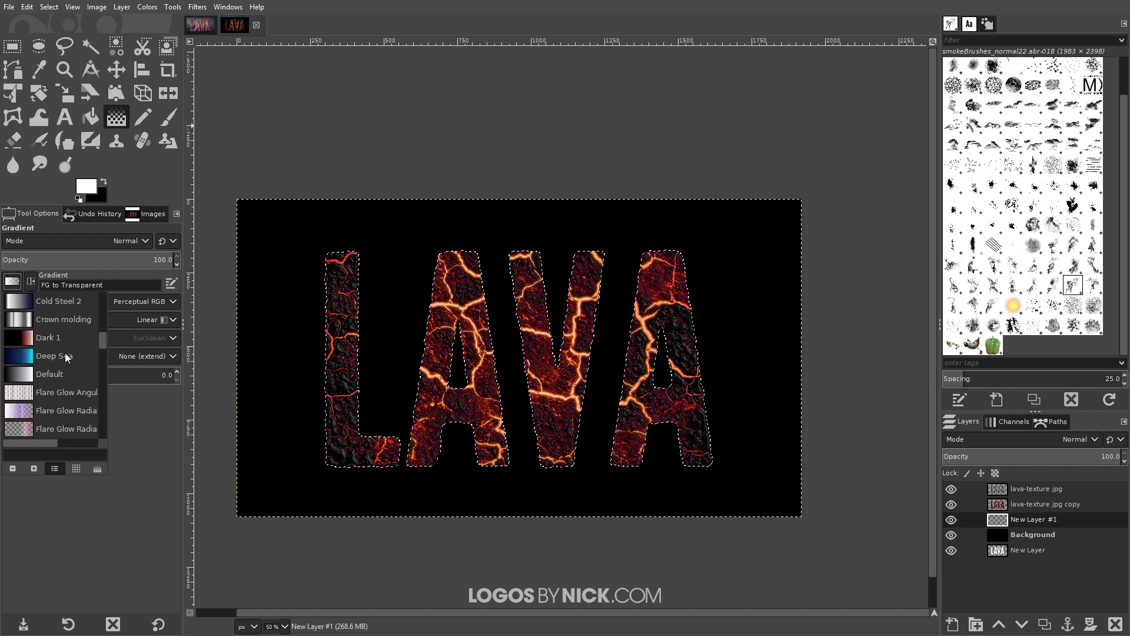
left_click(61, 320)
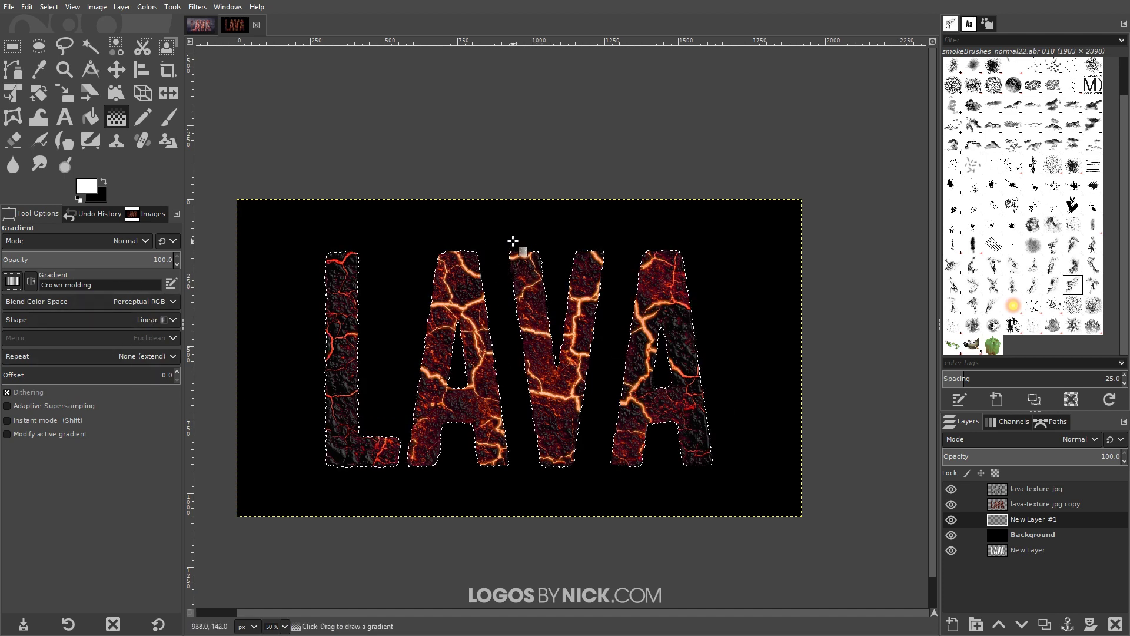
Fill the letter selection on New Layer #1 with a vertical linear gradient about 800 px long from above to below the letters, and deselect everything.
left_click_drag(513, 241, 515, 477)
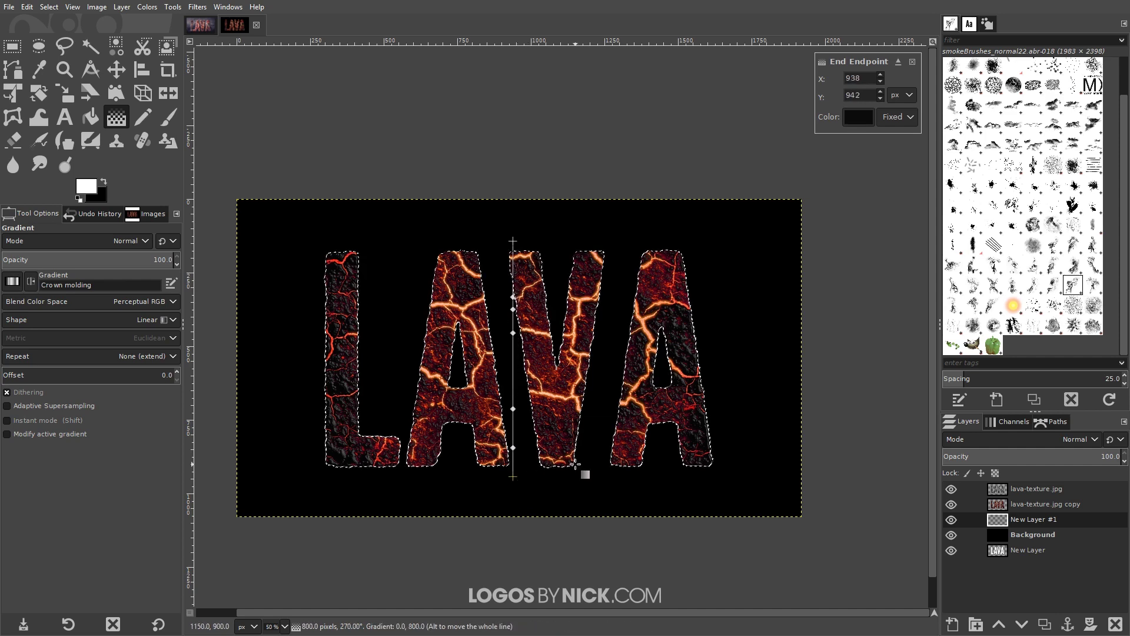
key("Return")
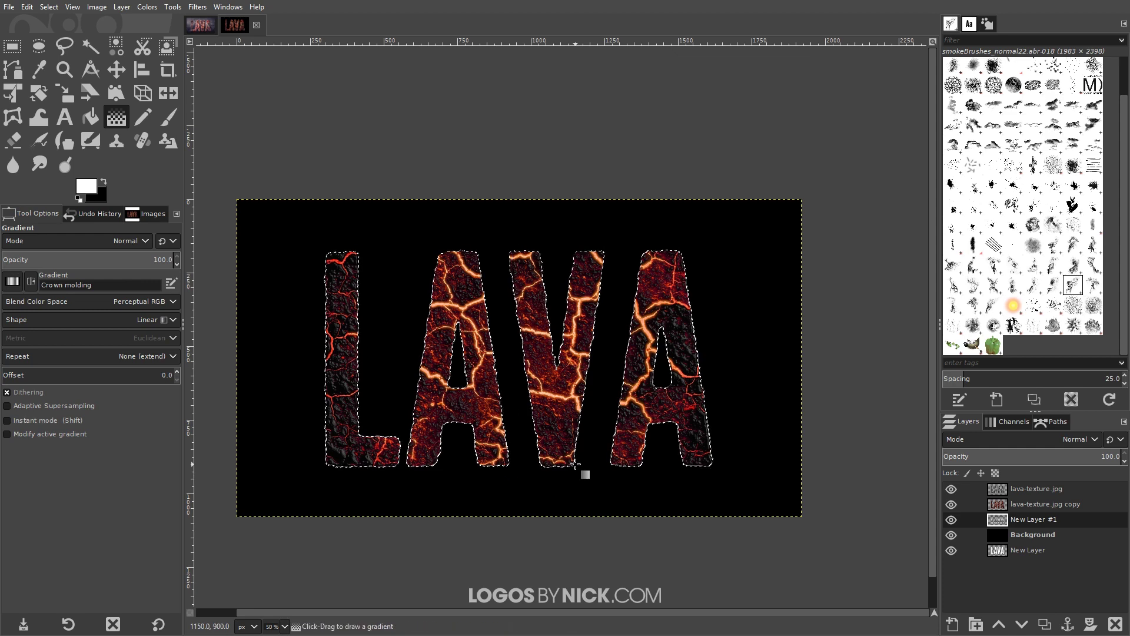
left_click(48, 7)
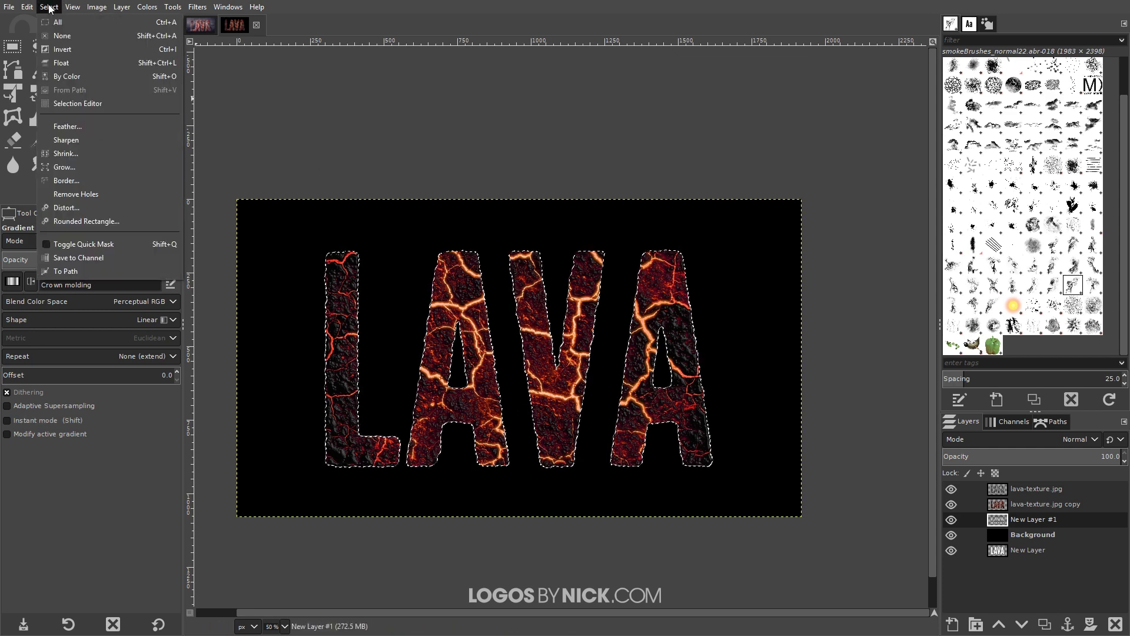
left_click(72, 34)
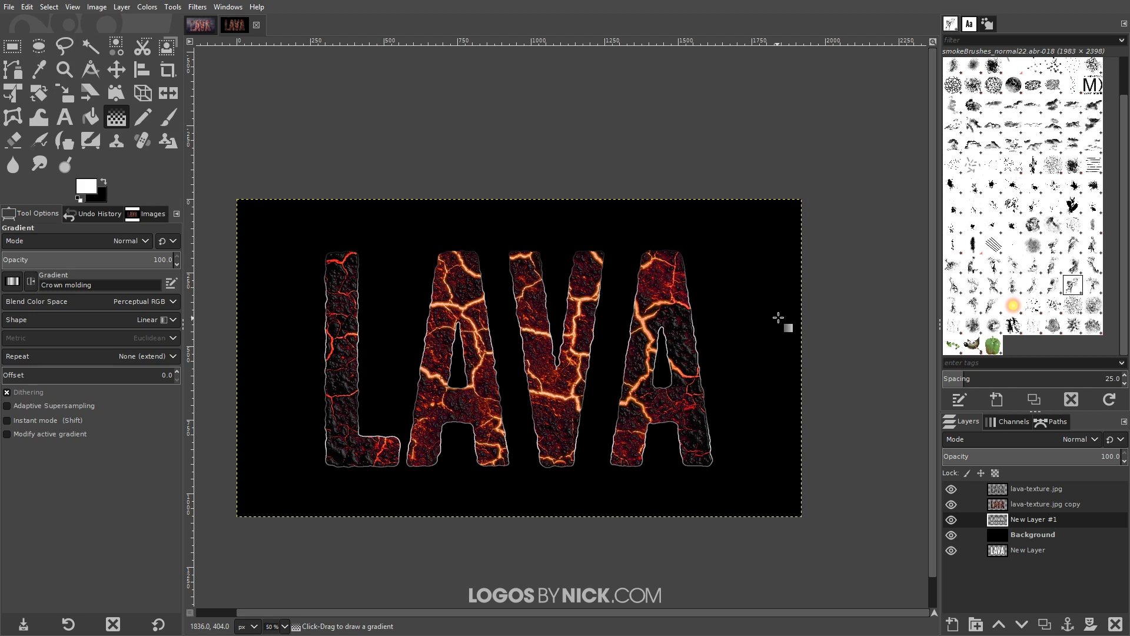
Lighten the Background layer with Curves by raising the black point's output value to about 20.
left_click(1042, 533)
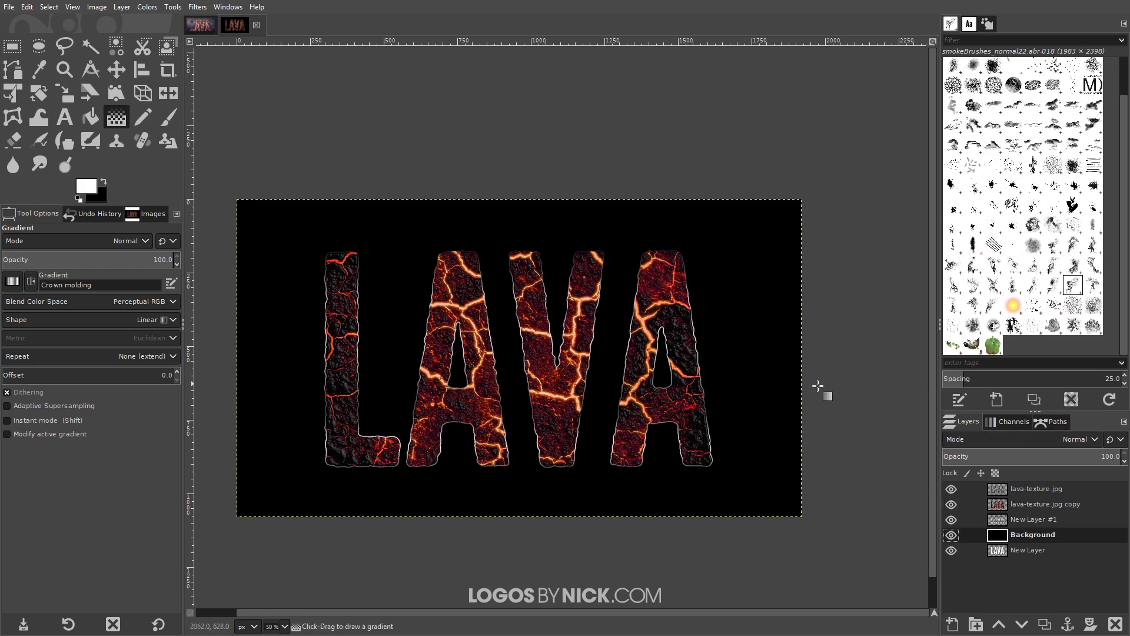
left_click(148, 7)
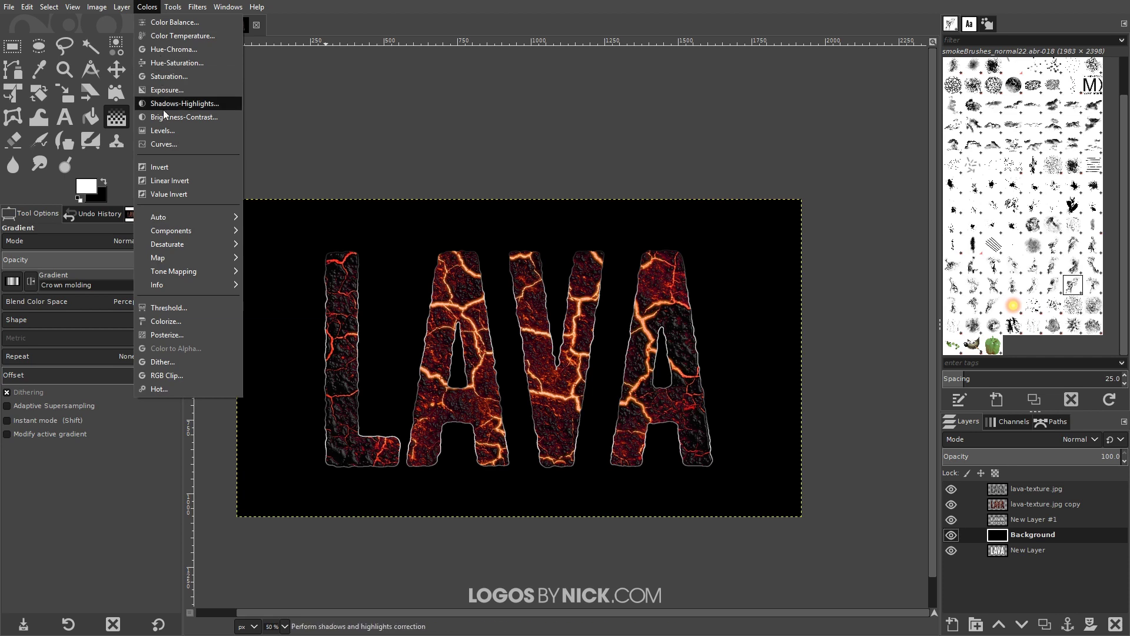
left_click(181, 141)
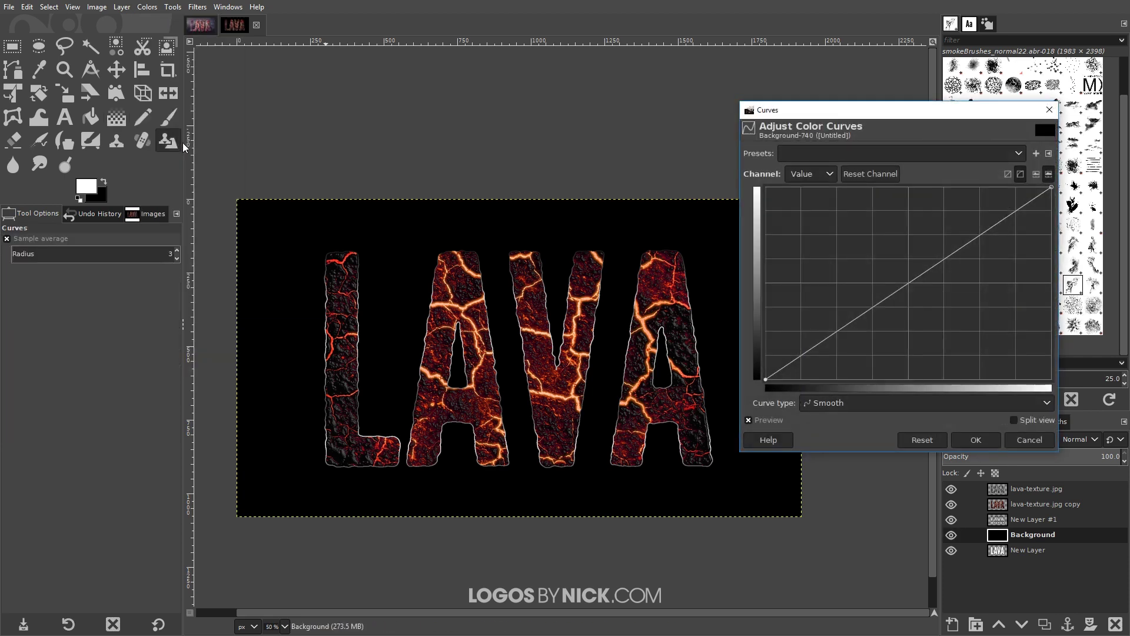
left_click(765, 378)
left_click_drag(765, 379, 739, 362)
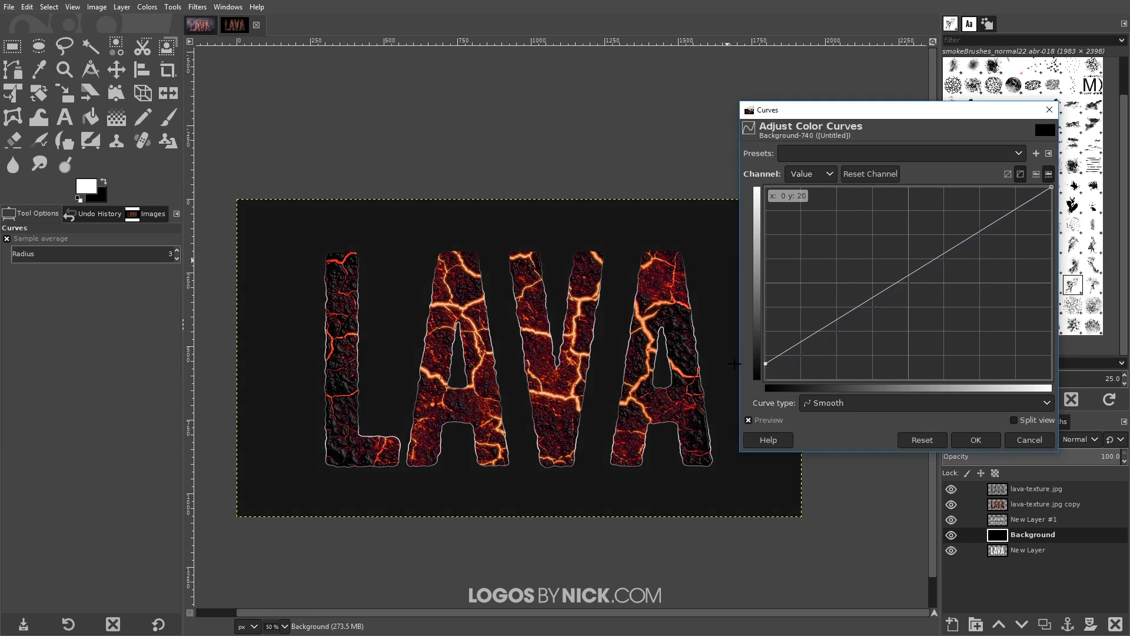
left_click_drag(733, 363, 734, 364)
left_click(976, 440)
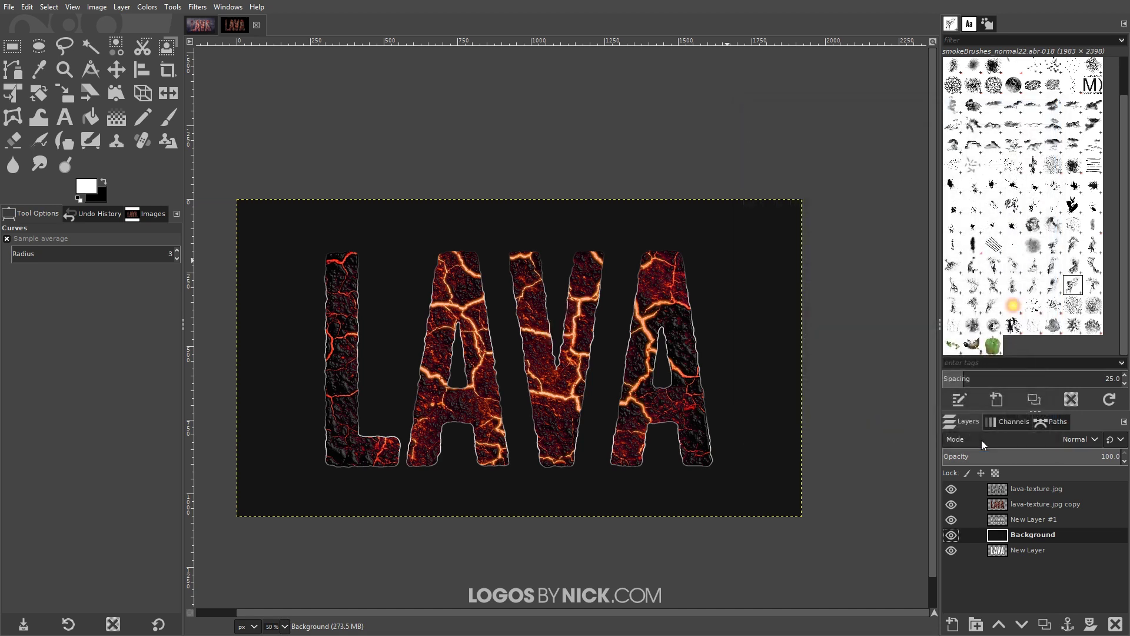
Give New Layer #1 a black drop shadow with about 23 px X and Y offsets, blur radius about 23 and opacity about 1.59.
left_click(1025, 521)
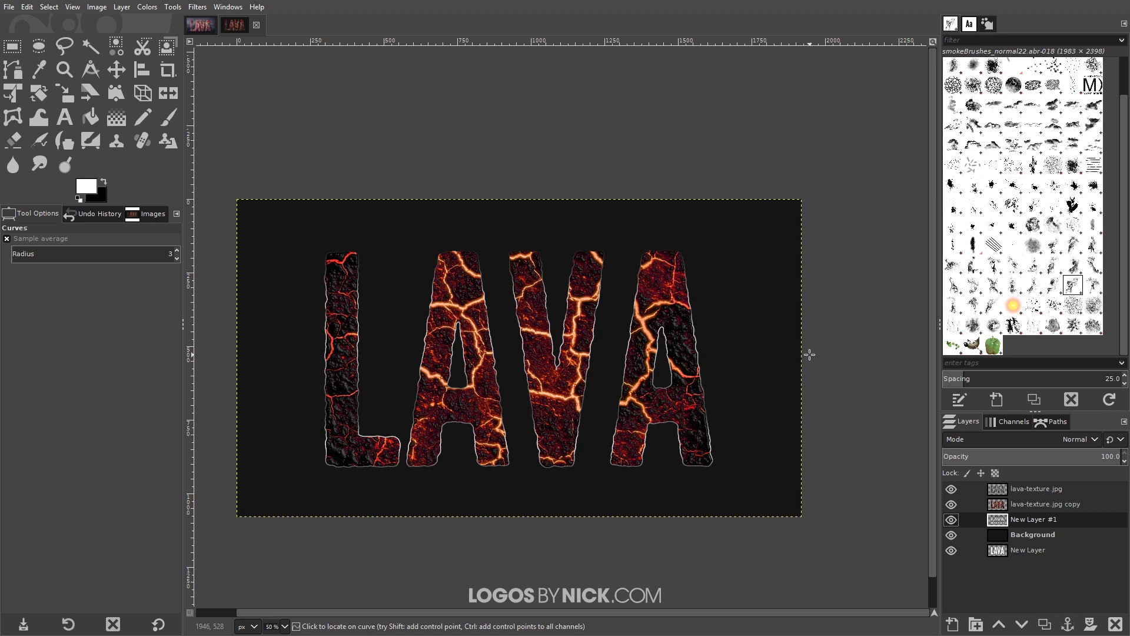
scroll(794, 349, "right", 1)
scroll(794, 350, "right", 1)
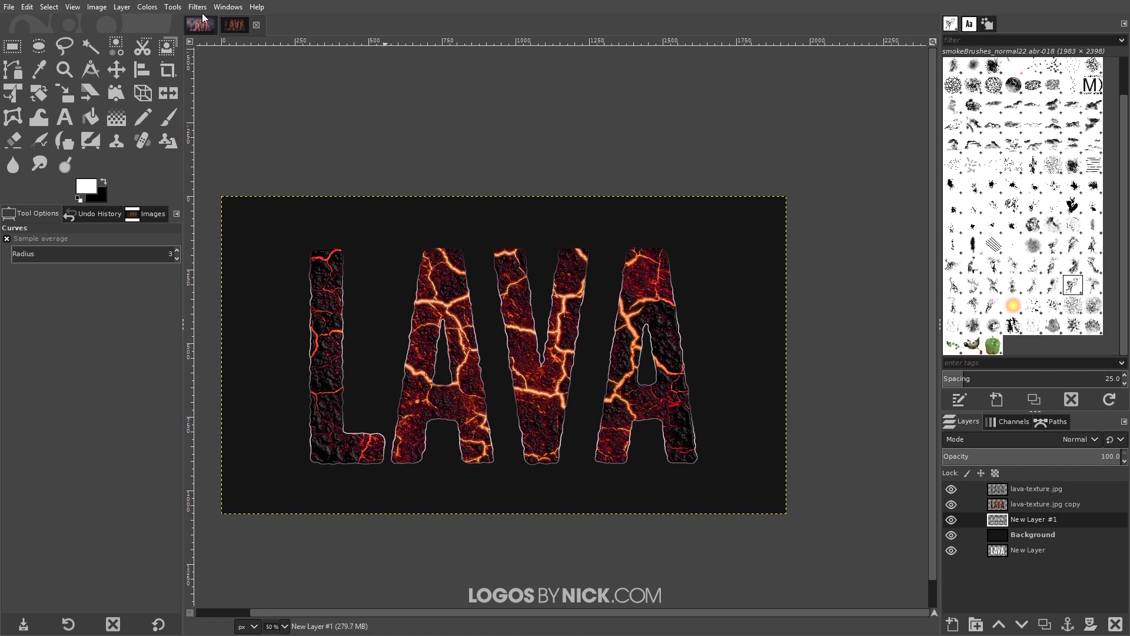
left_click(227, 7)
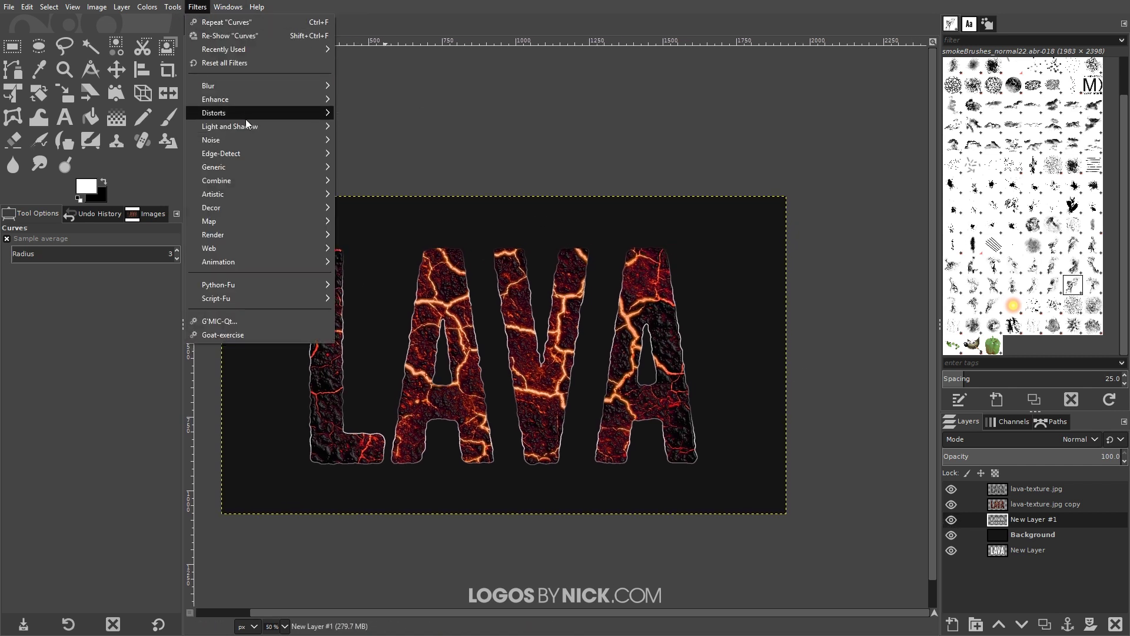
mouse_move(248, 130)
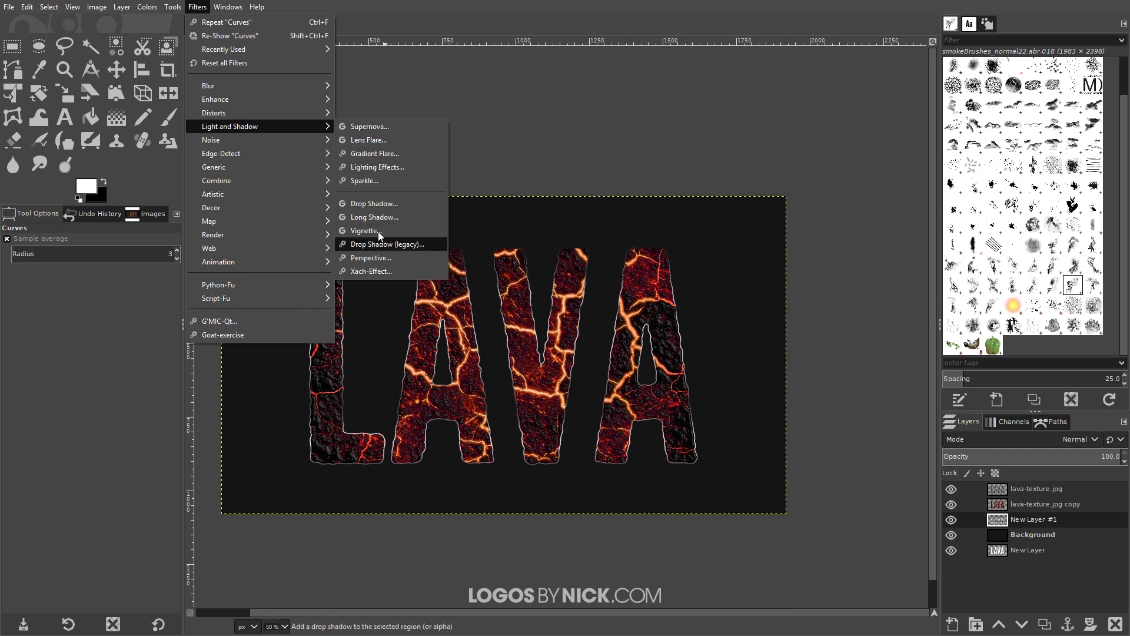
left_click(390, 203)
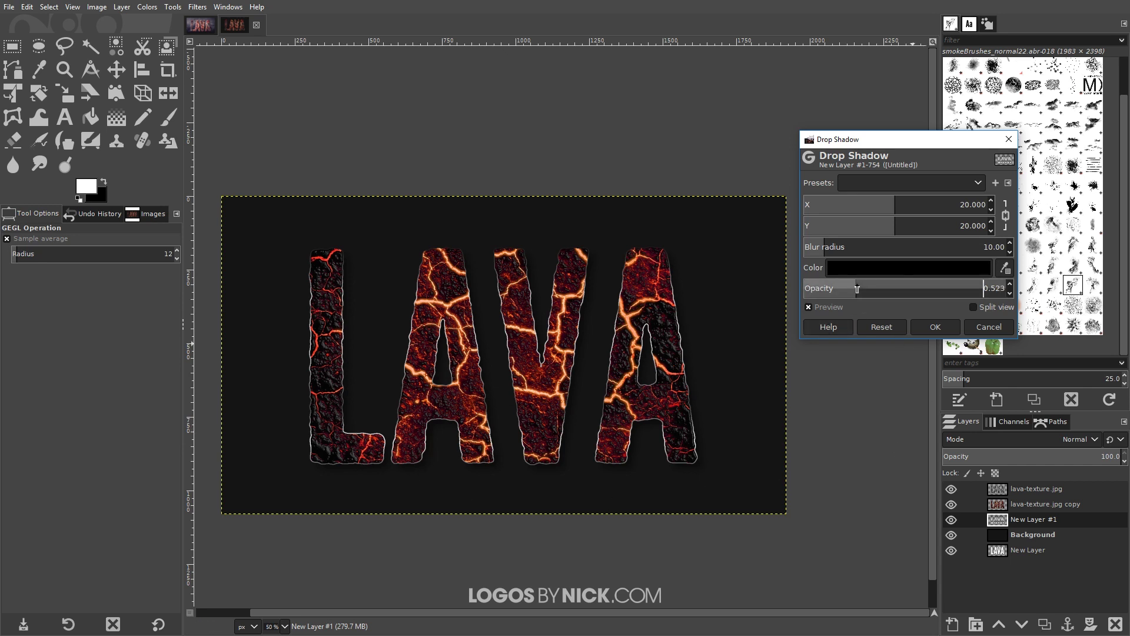
left_click_drag(856, 293, 938, 292)
left_click_drag(826, 246, 840, 251)
left_click_drag(897, 202, 909, 202)
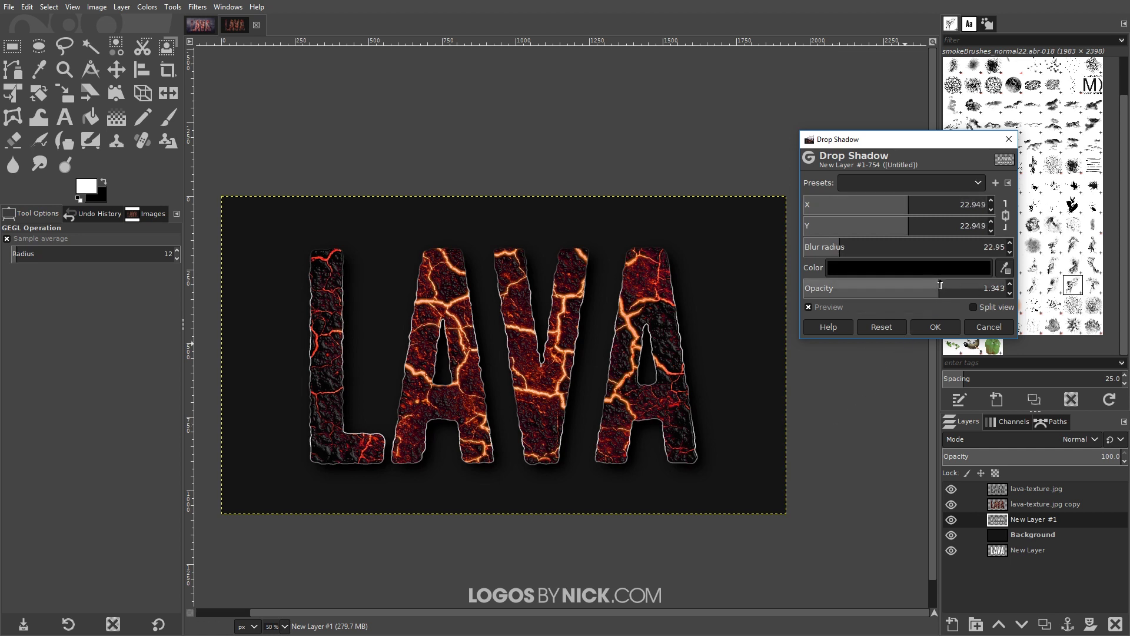
left_click_drag(939, 285, 964, 289)
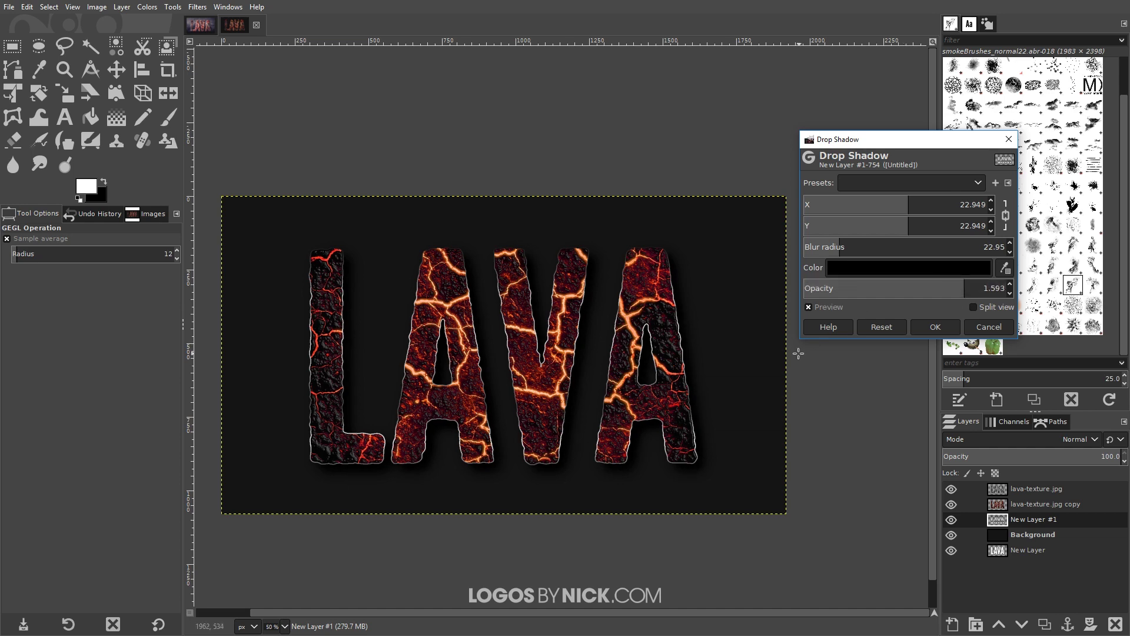
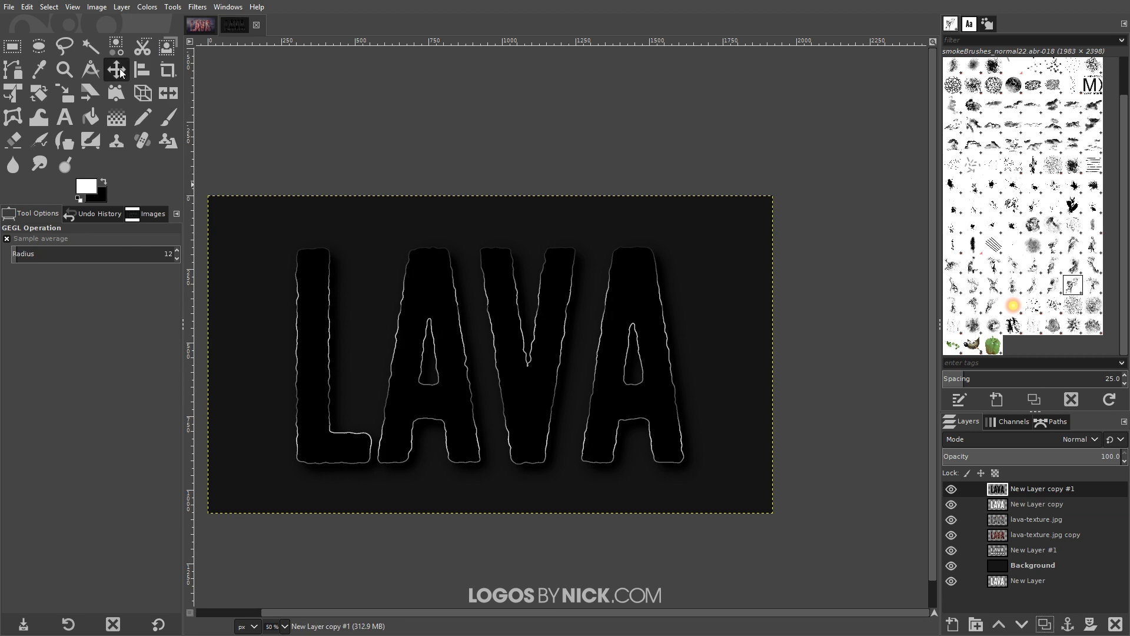
Offset New Layer copy #1 about 15 px down and to the right, and turn its alpha into a selection.
left_click_drag(426, 275, 434, 278)
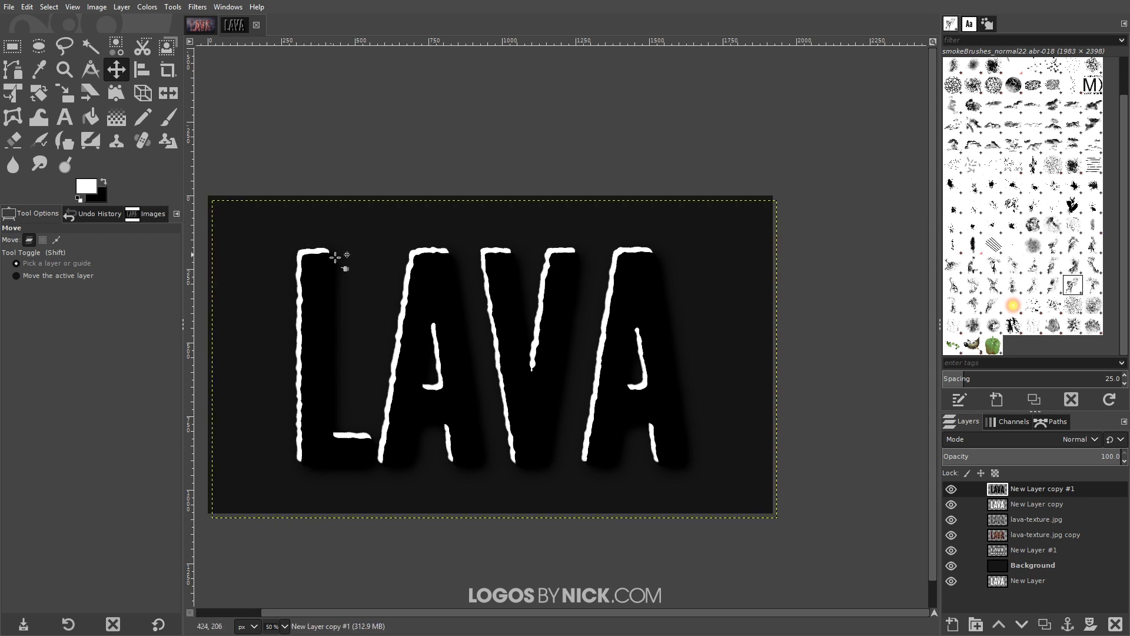
right_click(1034, 488)
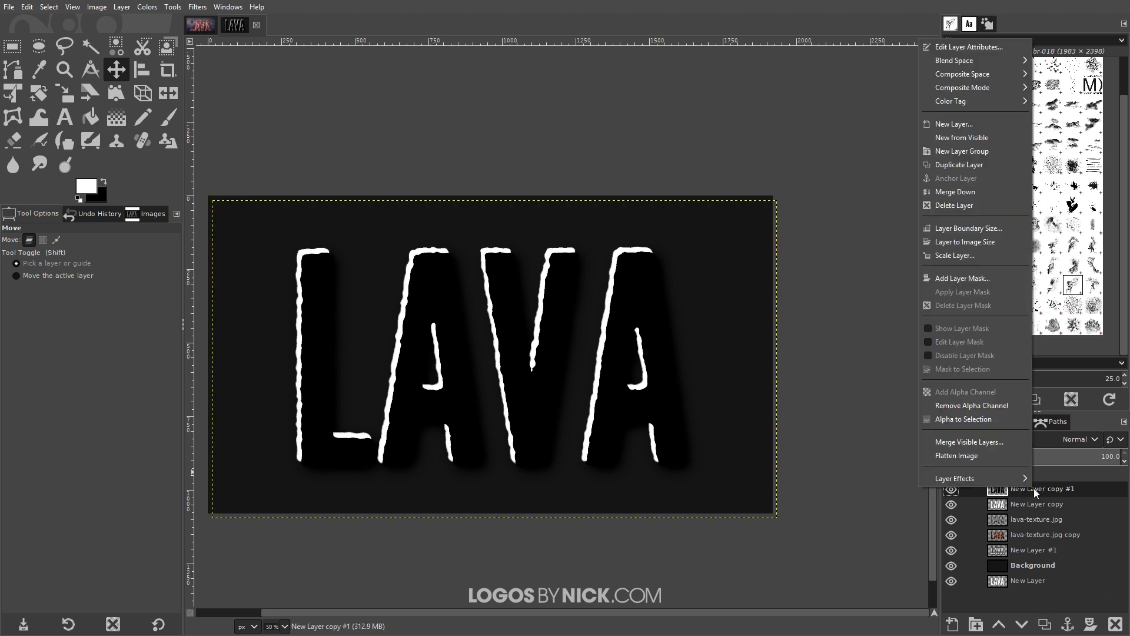
left_click(970, 420)
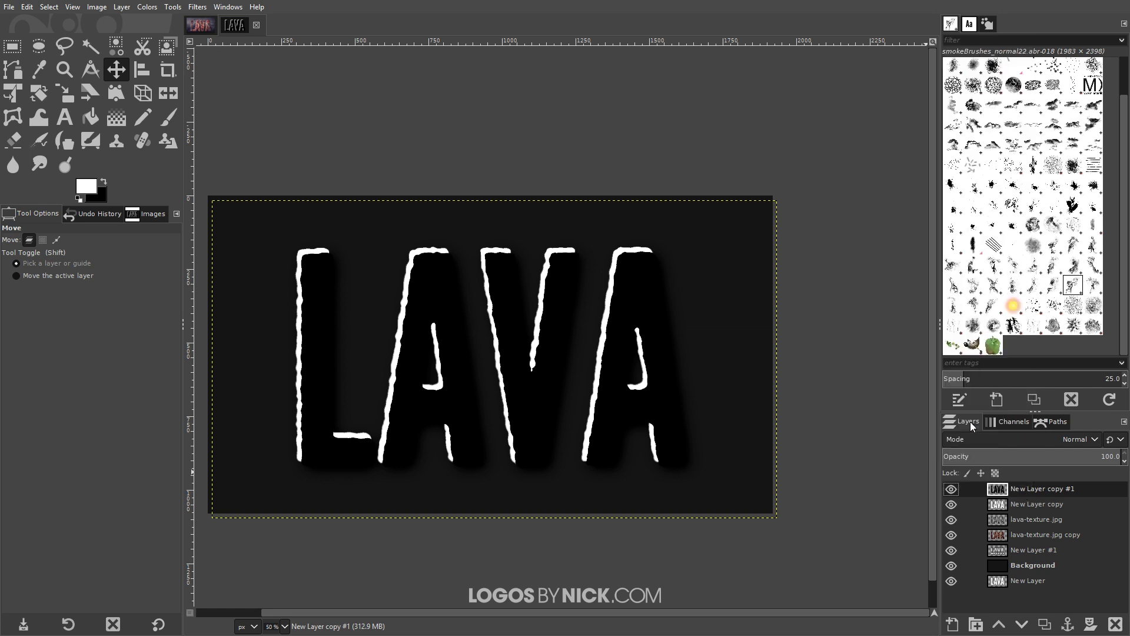
Delete New Layer copy #1 and erase the selected area from New Layer copy, leaving nothing selected.
left_click(1115, 624)
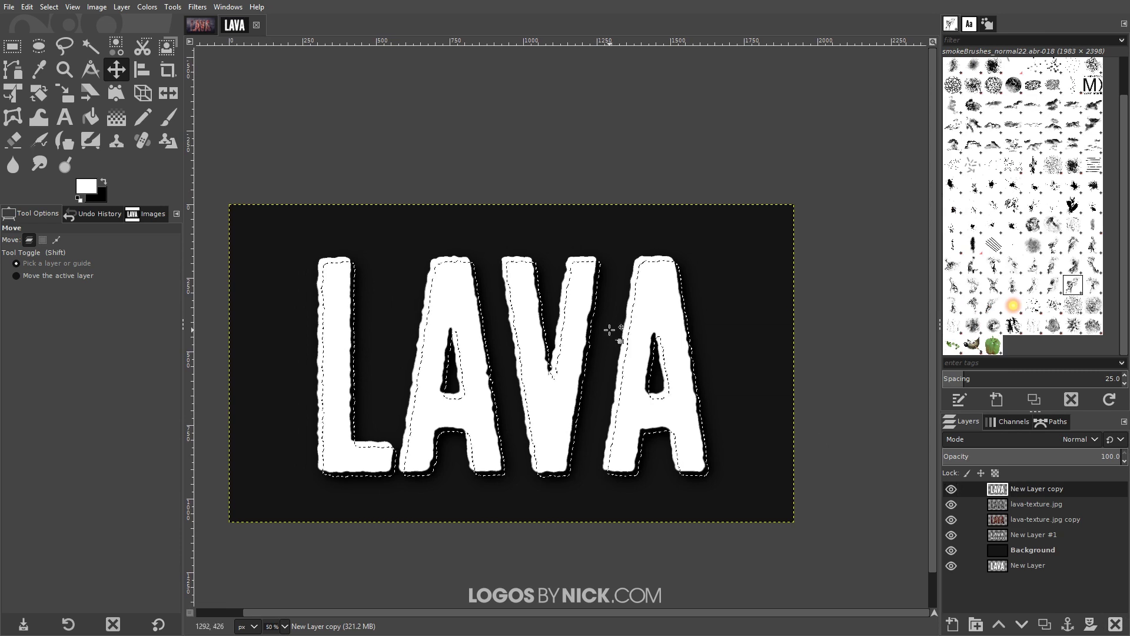
key("Delete")
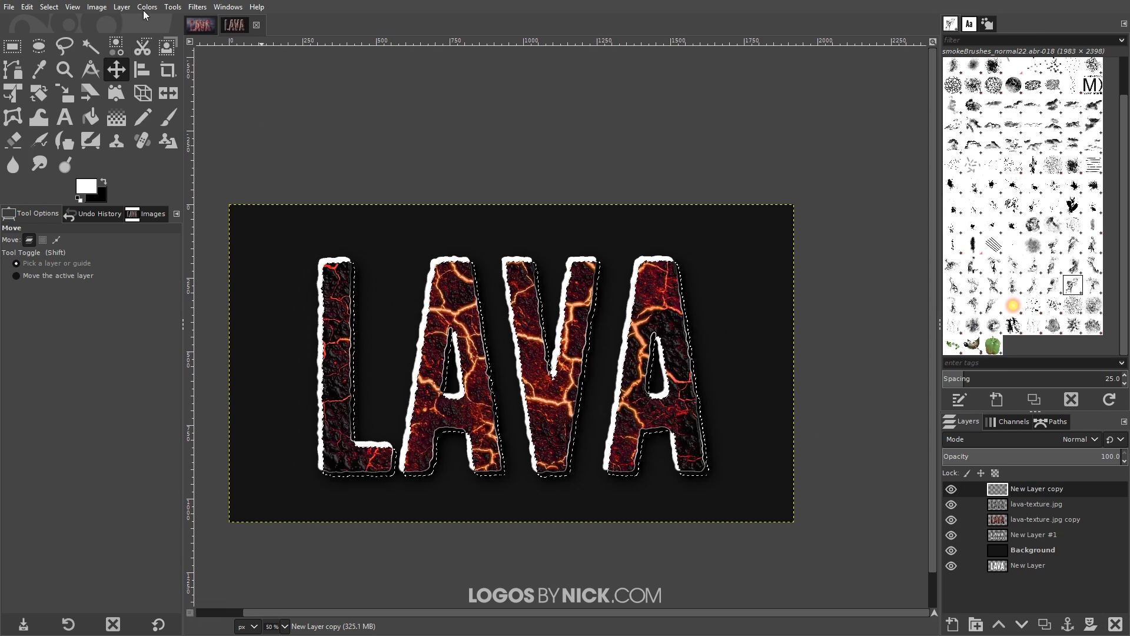
left_click(48, 7)
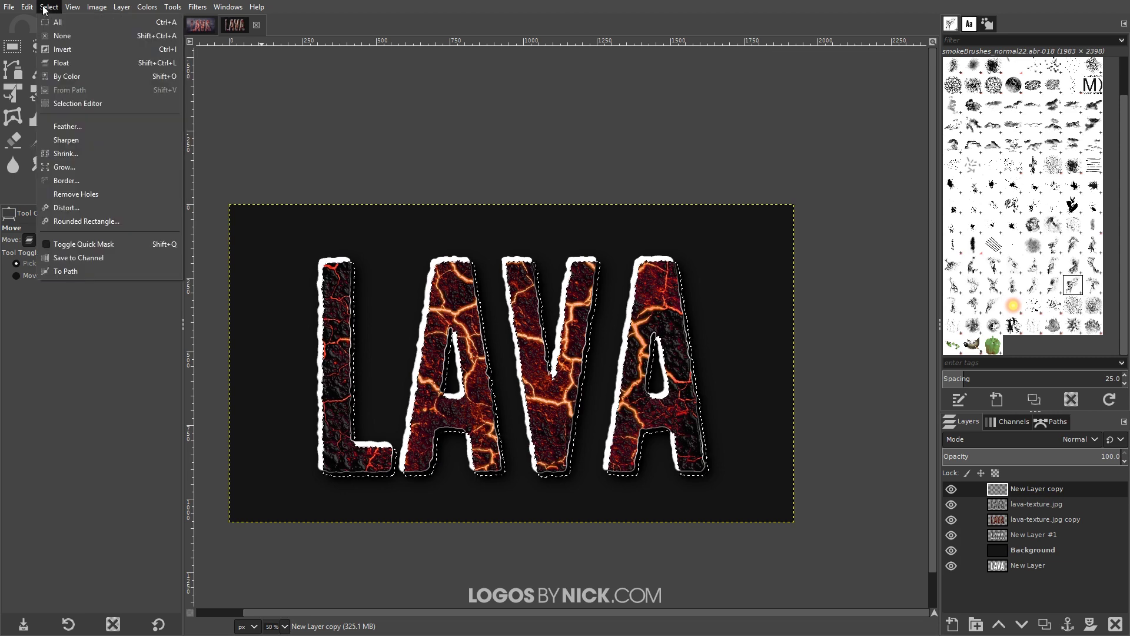
left_click(61, 37)
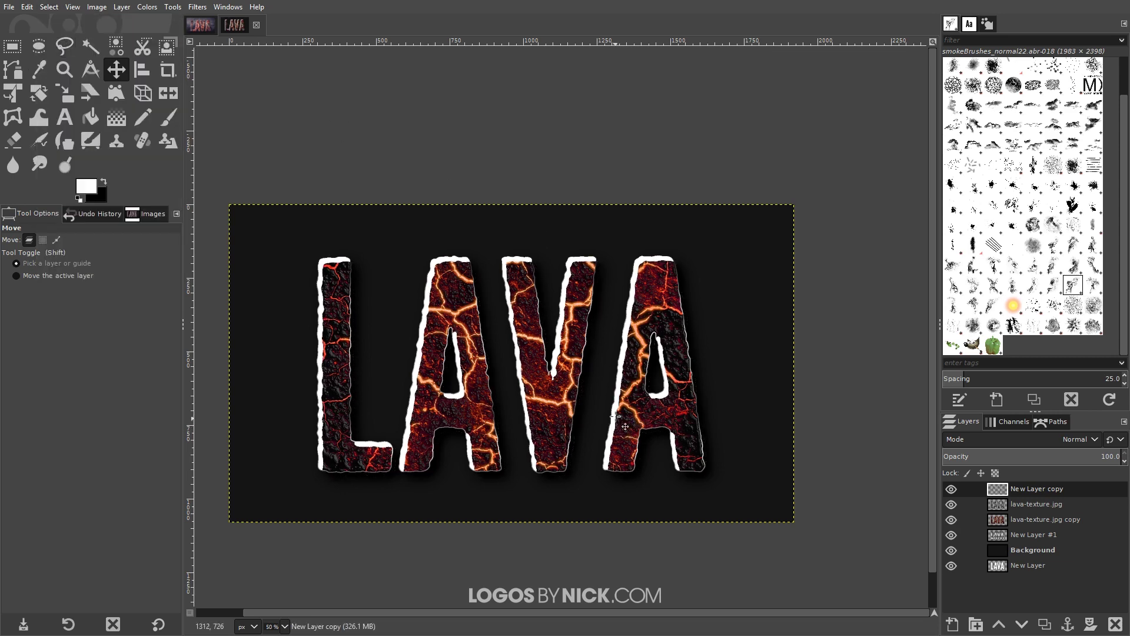
Apply a Gaussian blur of 5 px in X and Y to the white letter edges on New Layer copy.
left_click(198, 7)
mouse_move(228, 86)
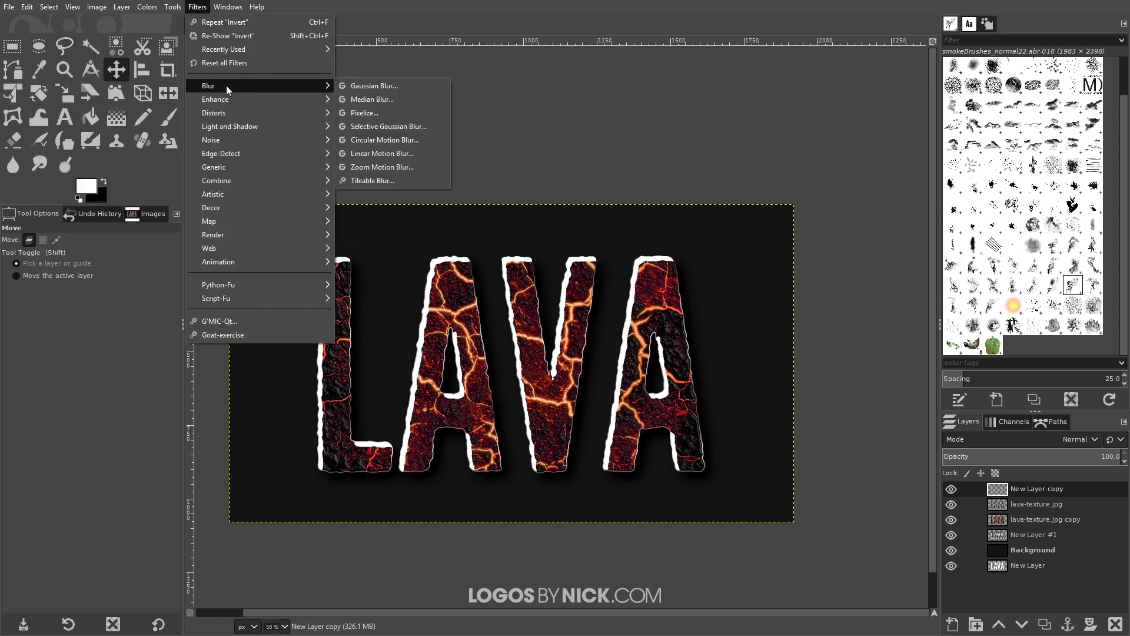
left_click(370, 83)
left_click(810, 204)
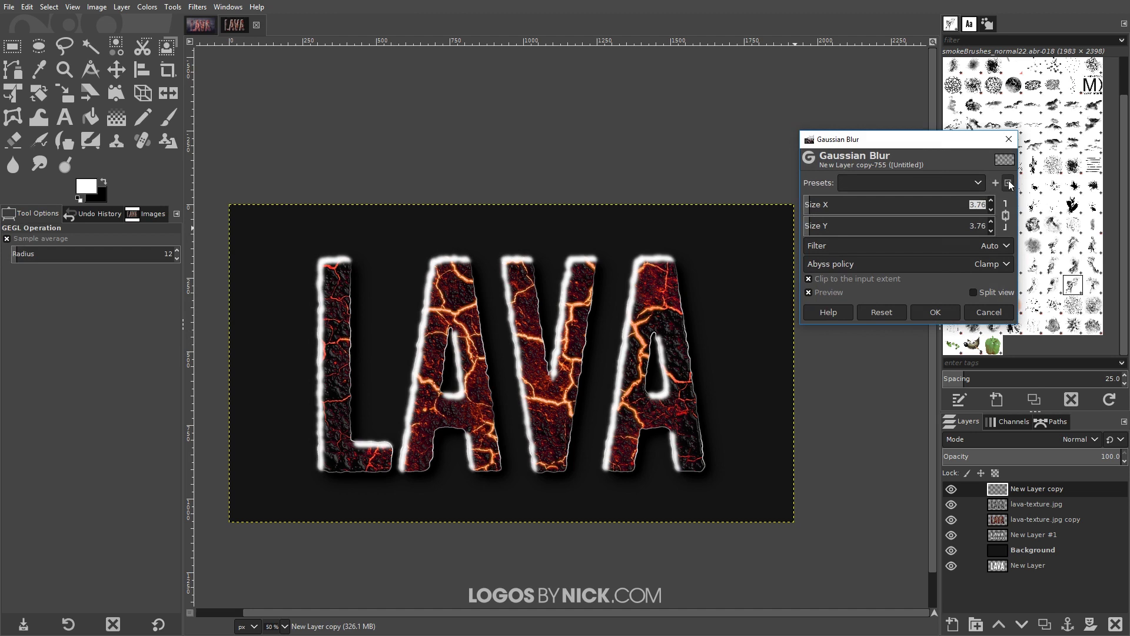
type("4")
key("Return")
type("5")
key("Return")
left_click(939, 311)
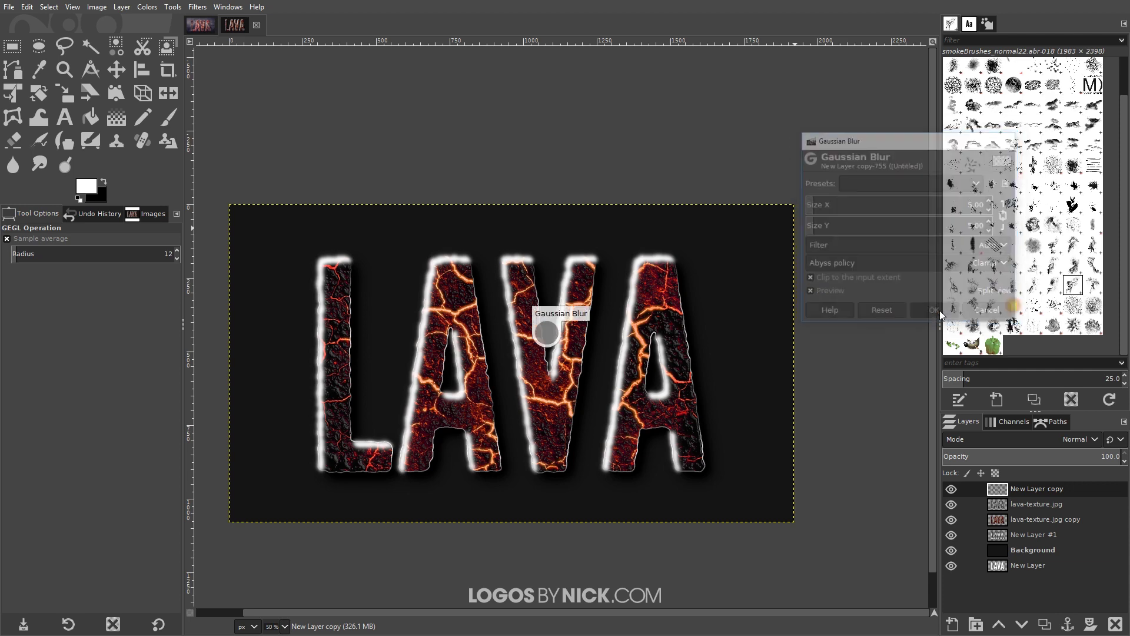
Set New Layer copy to Soft light blending and duplicate it to strengthen the edge highlights.
left_click(1066, 440)
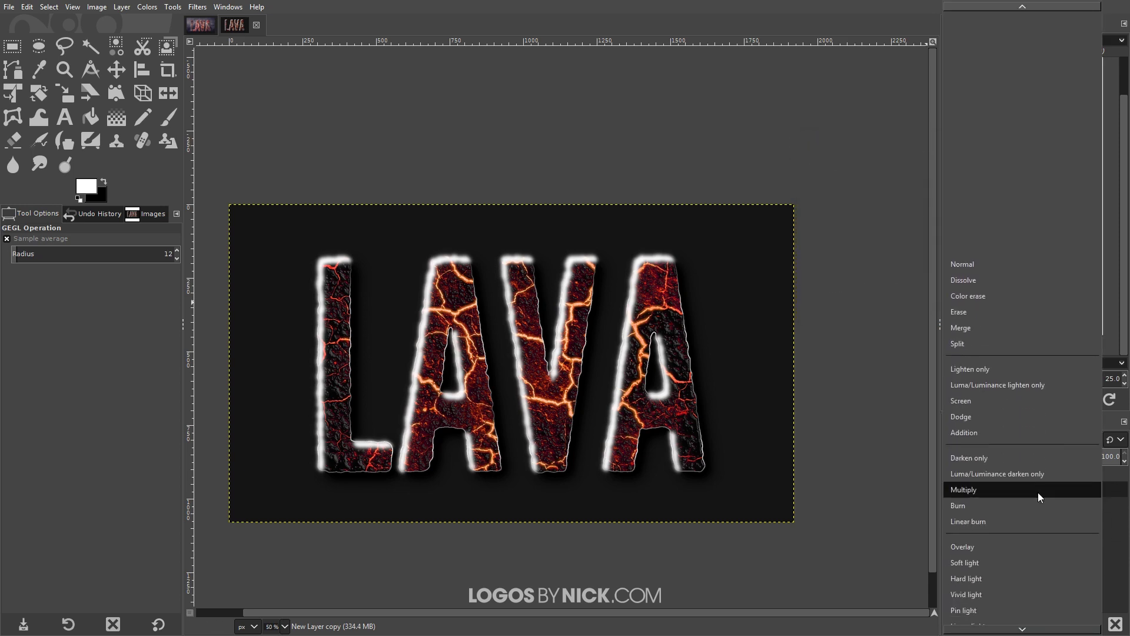
scroll(1037, 492, "down", 1)
left_click(971, 550)
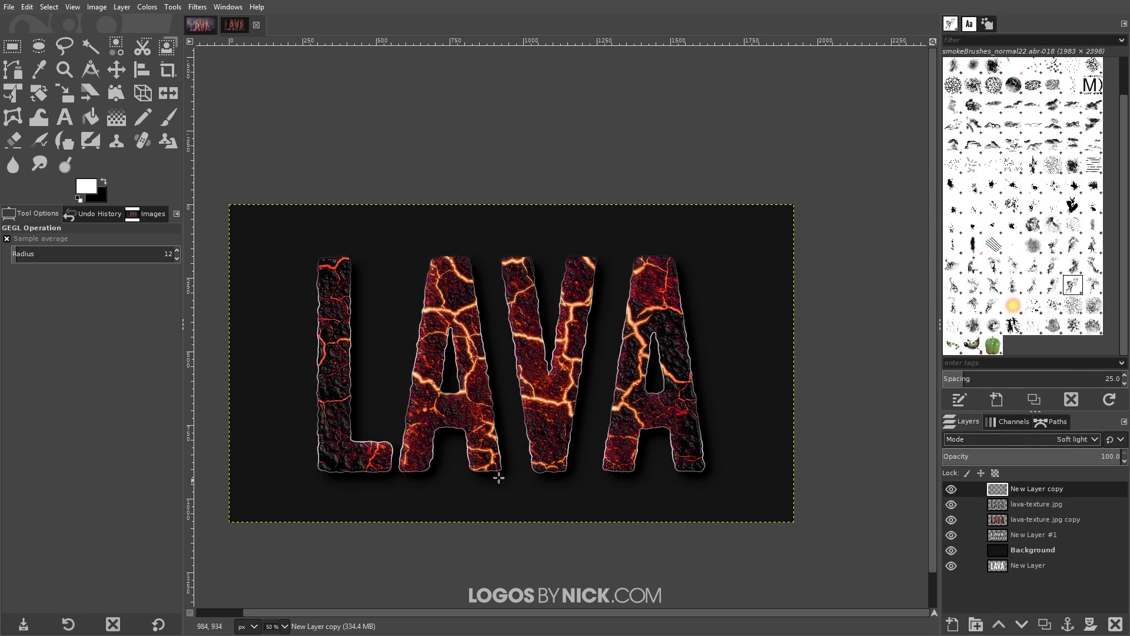
left_click(1044, 624)
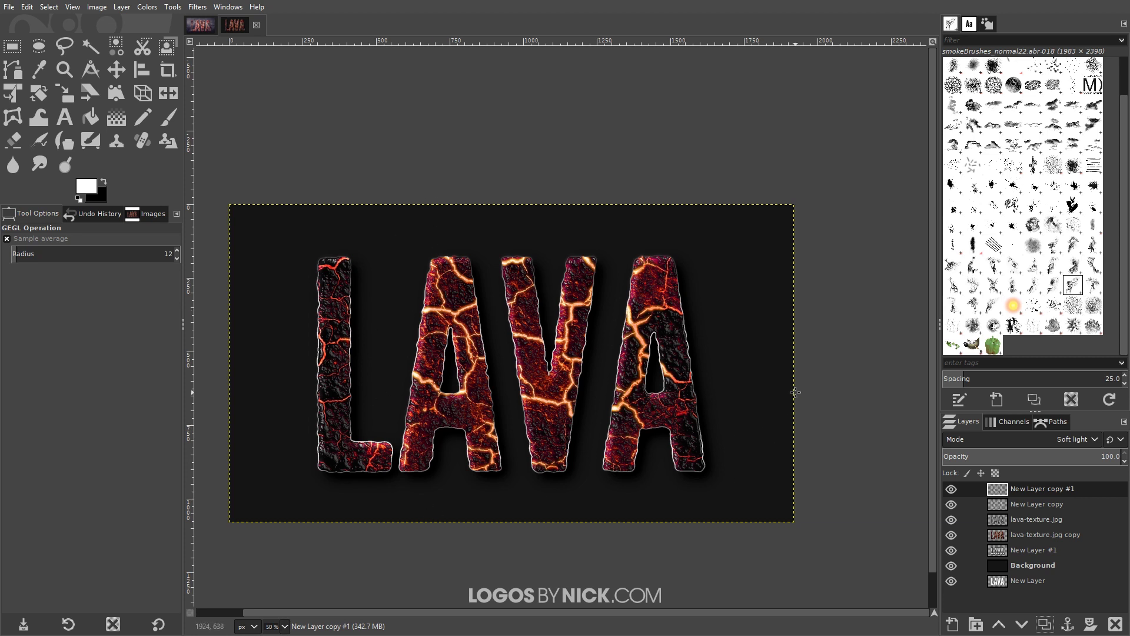
Import scratched-steel-texture.jpg directly above the Background layer and lower its opacity to about 16.4.
left_click(1039, 569)
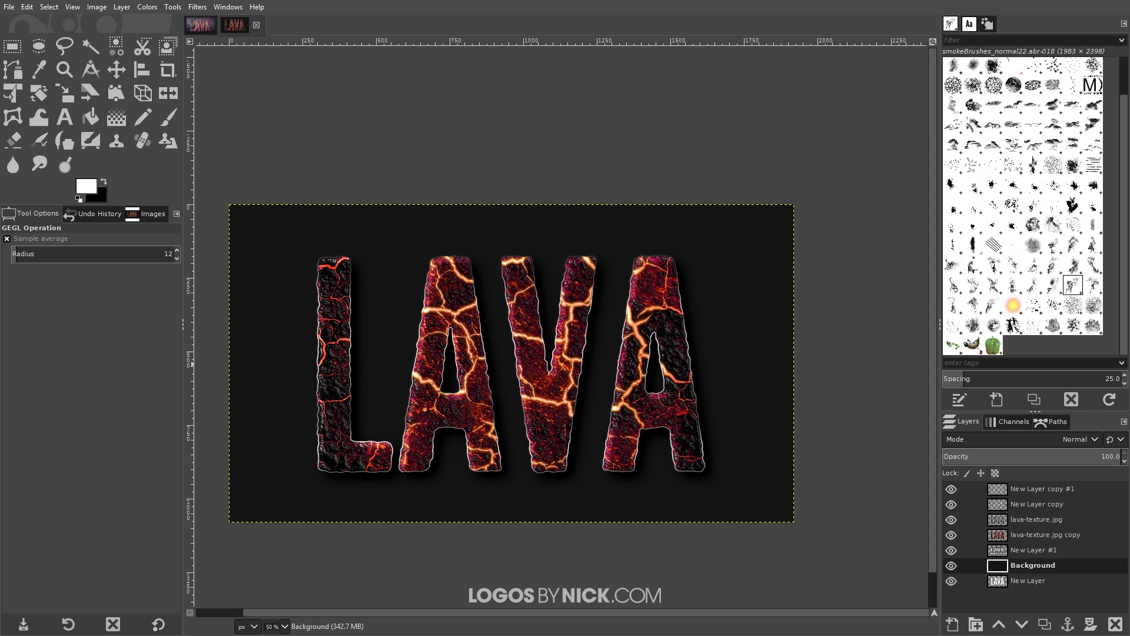
left_click_drag(0, 326, 524, 315)
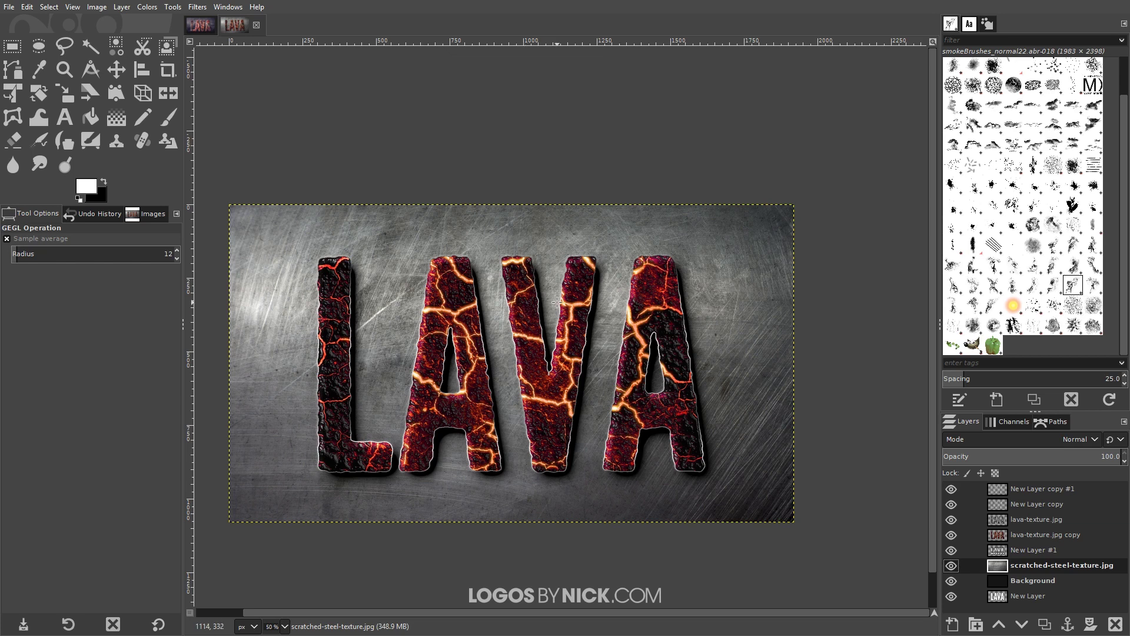
left_click_drag(1012, 458, 972, 463)
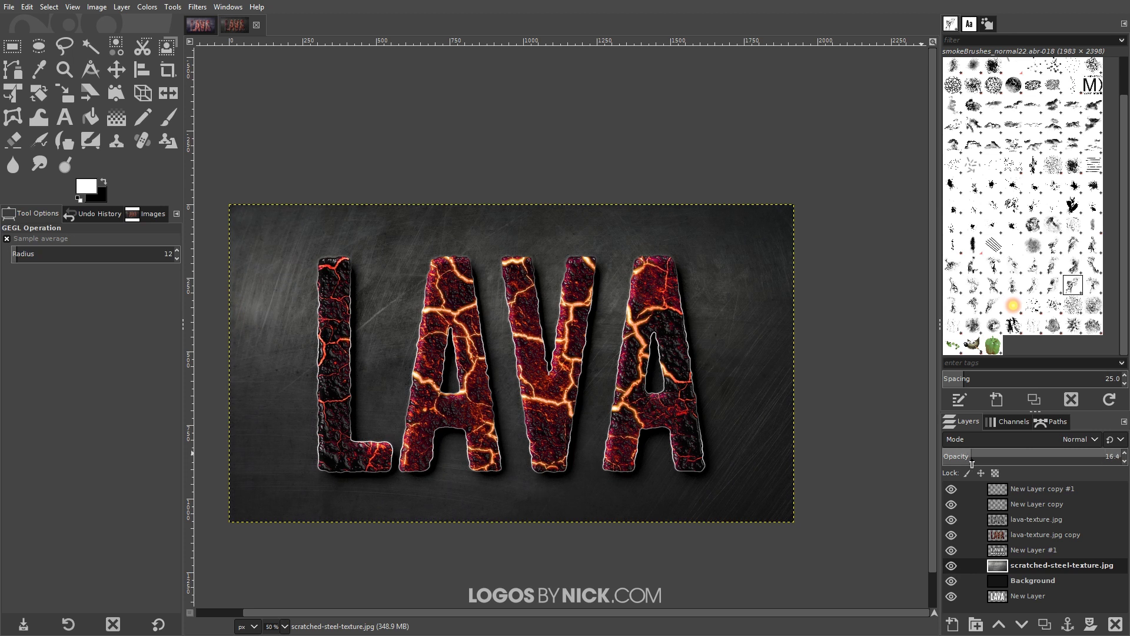
Add a 1920 × 1080 px transparent layer directly above the steel texture and choose the FG to Transparent gradient for the Gradient tool.
left_click(953, 628)
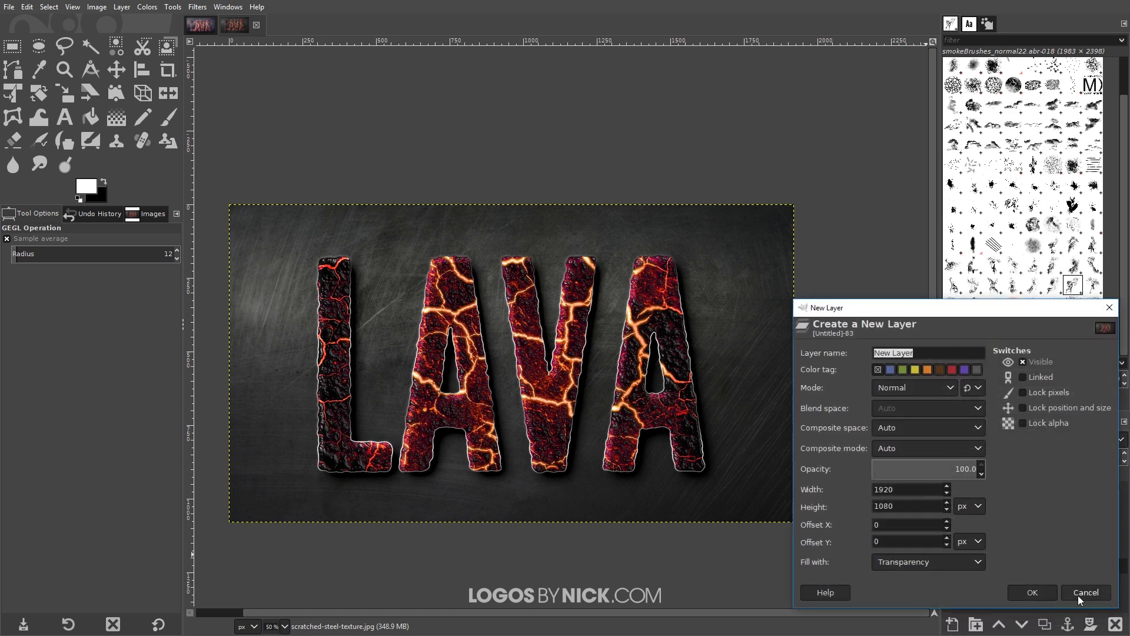
left_click(1054, 595)
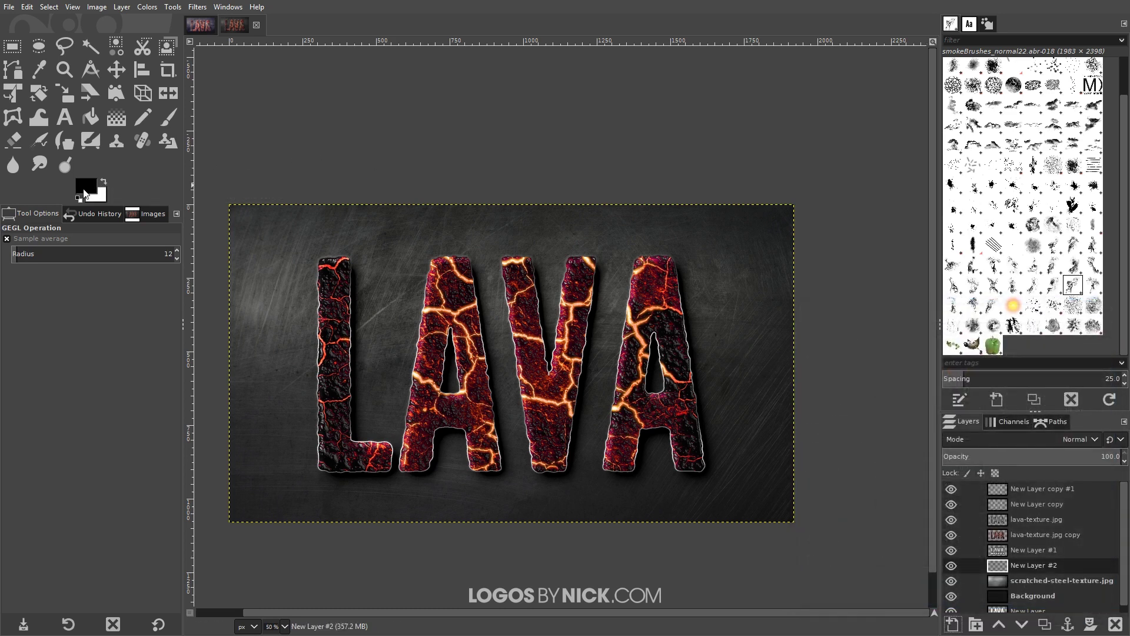
left_click(117, 117)
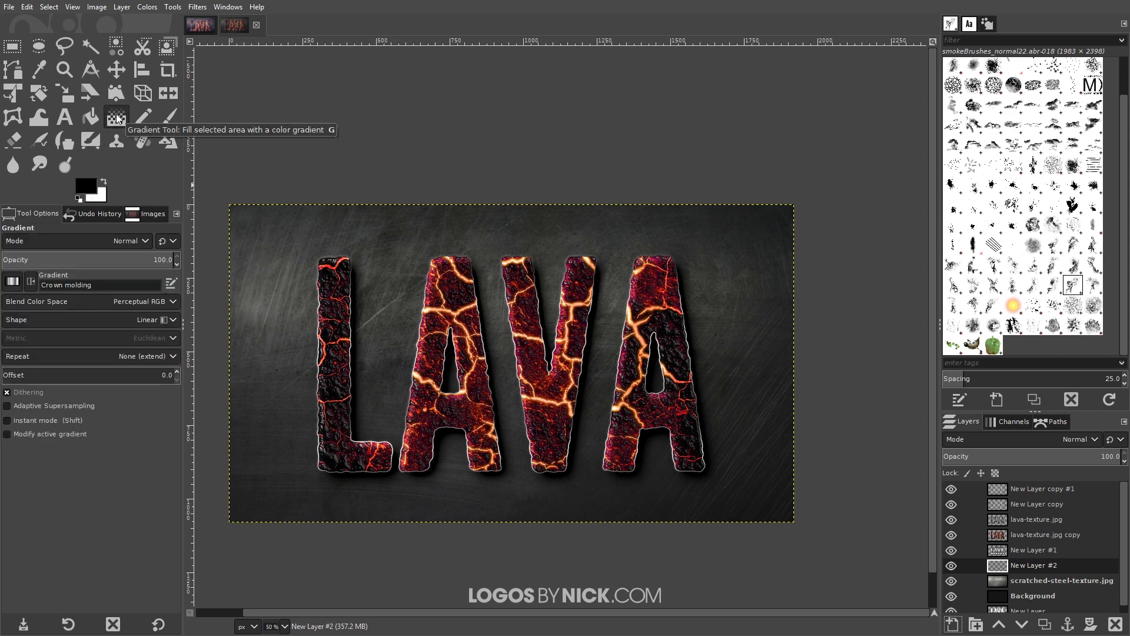
left_click(11, 281)
left_click_drag(100, 341, 103, 299)
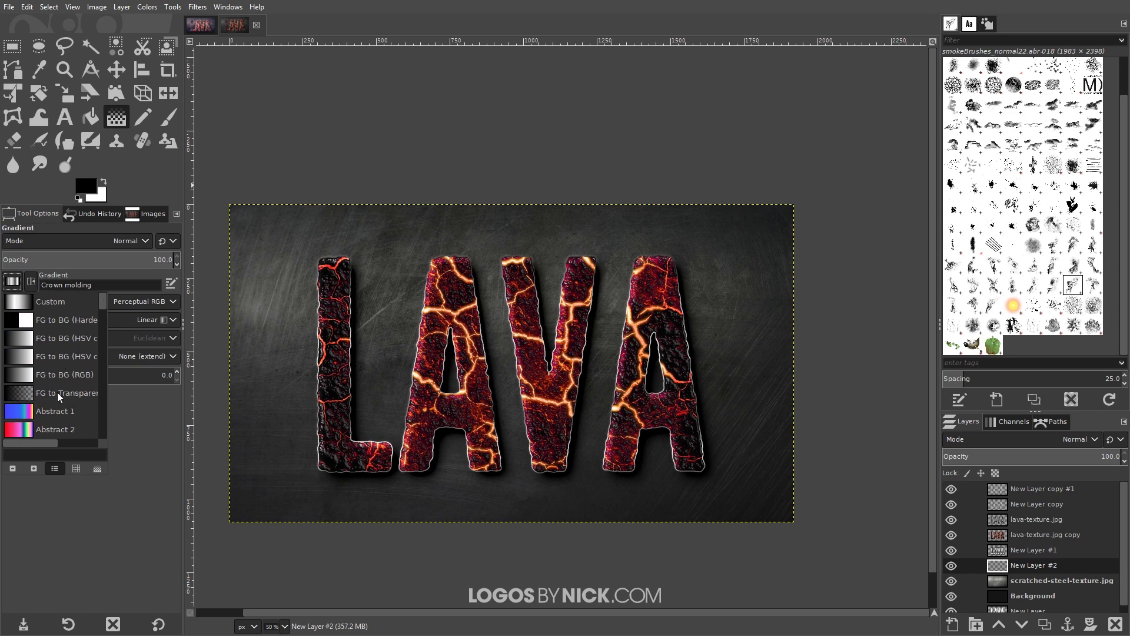
left_click(30, 394)
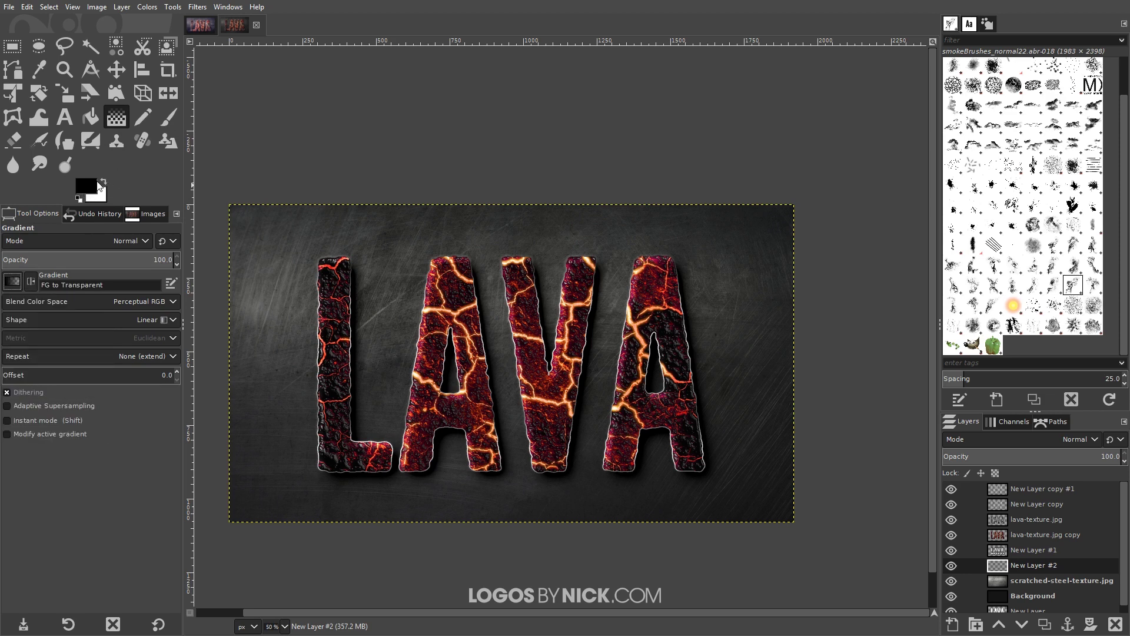
left_click(12, 282)
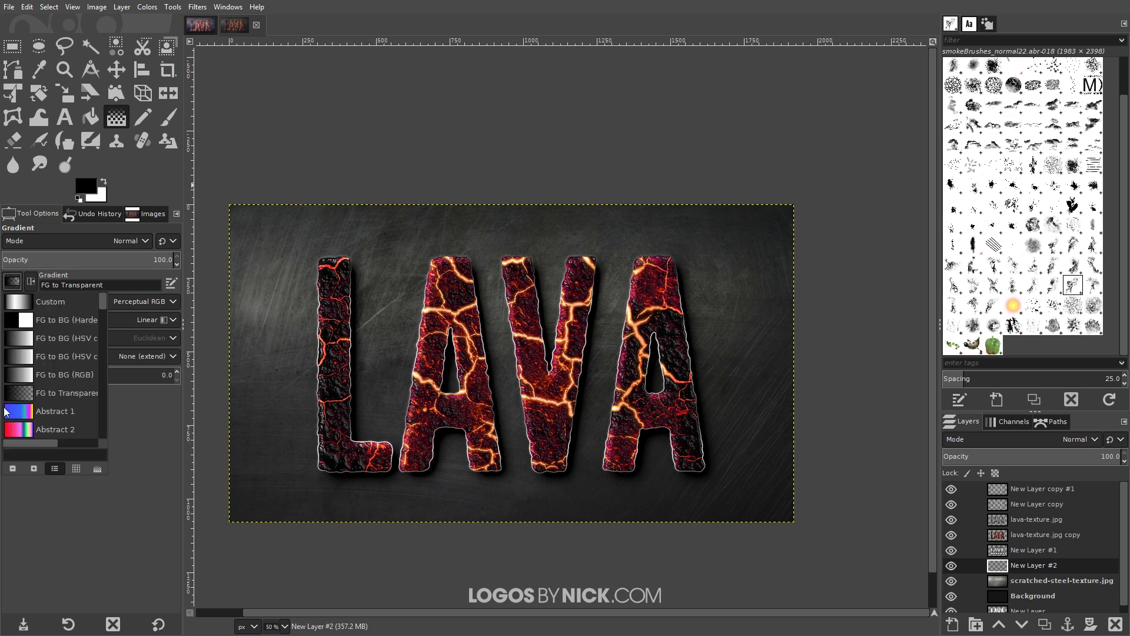
Draw a vertical black-to-transparent gradient about 1042 px long on New Layer #2, from the canvas's bottom edge up to near its top.
left_click(71, 269)
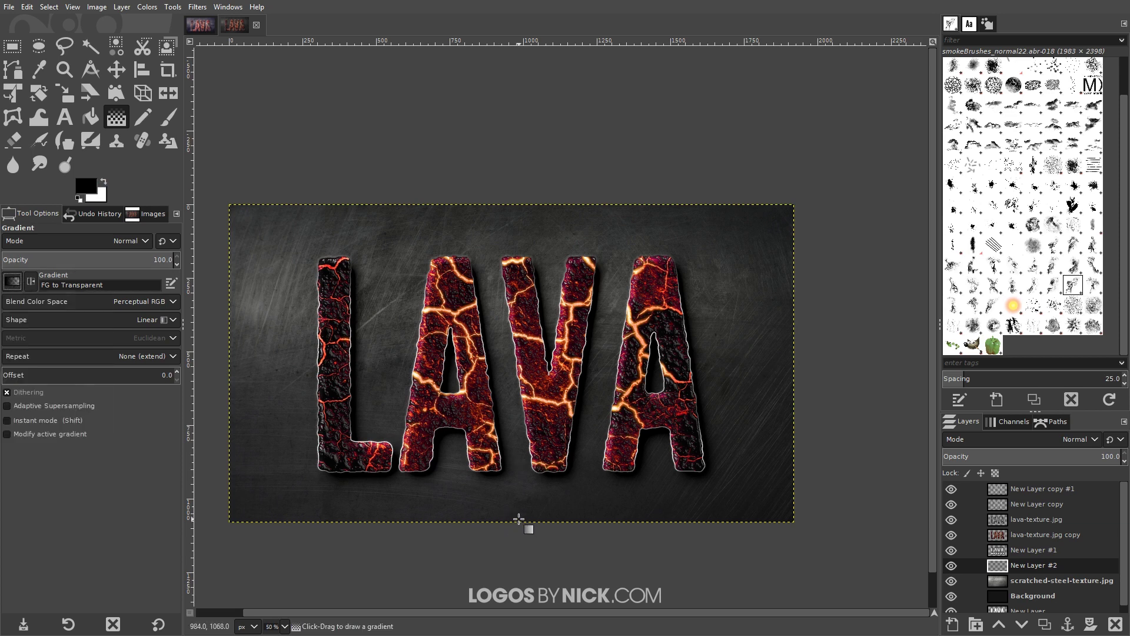
left_click_drag(519, 519, 526, 211)
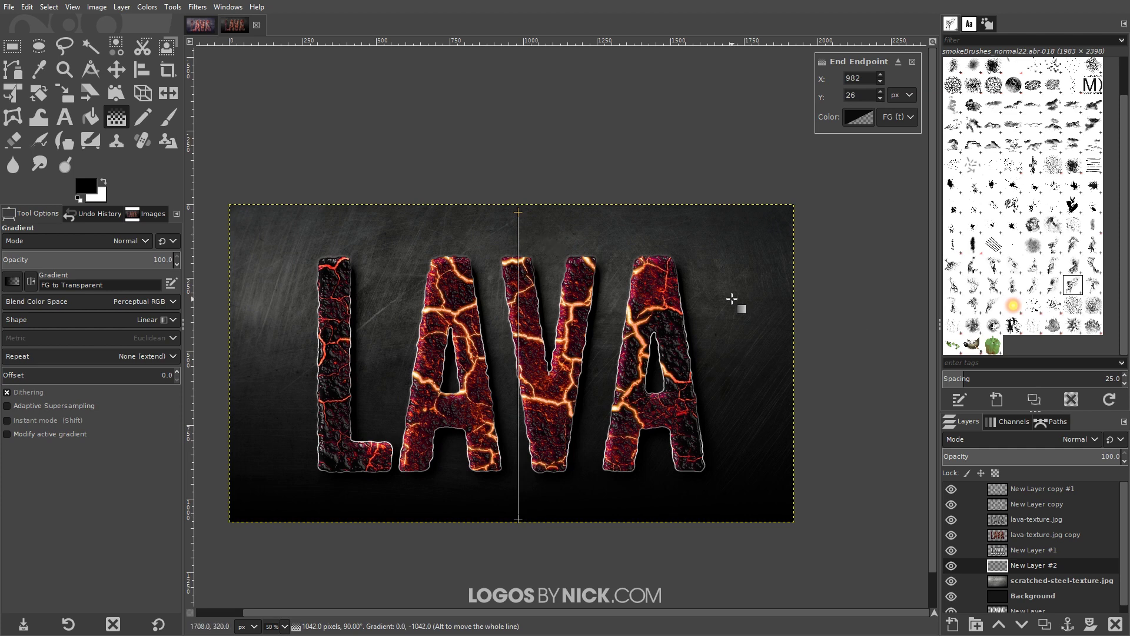
key("Return")
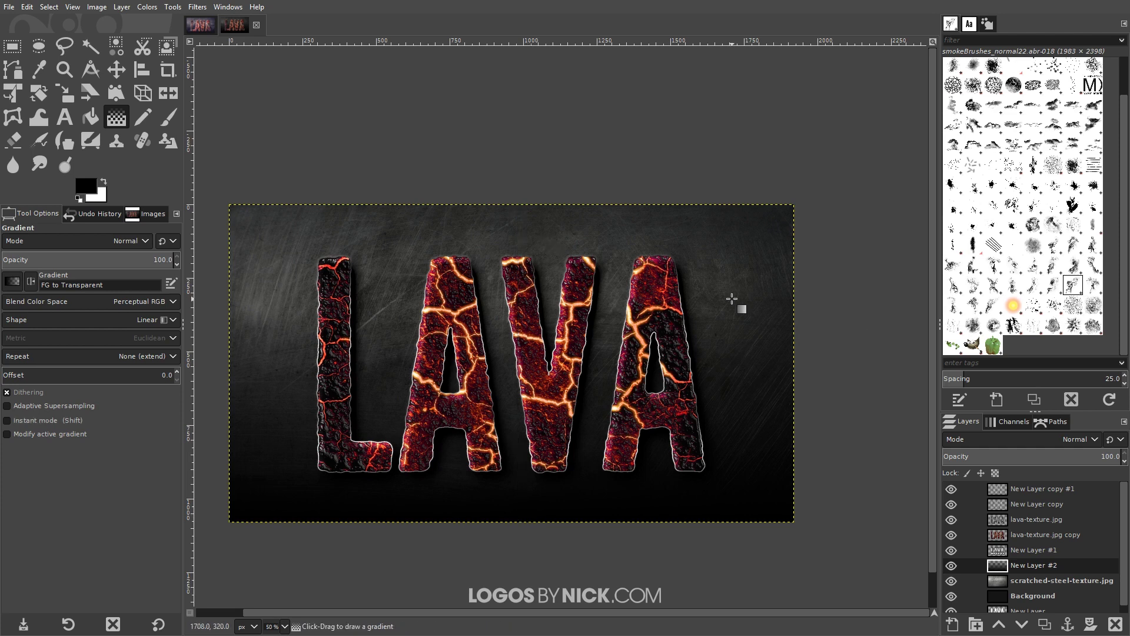
Raise the opacity of the scratched-steel-texture.jpg layer to about 29.9.
left_click(1046, 581)
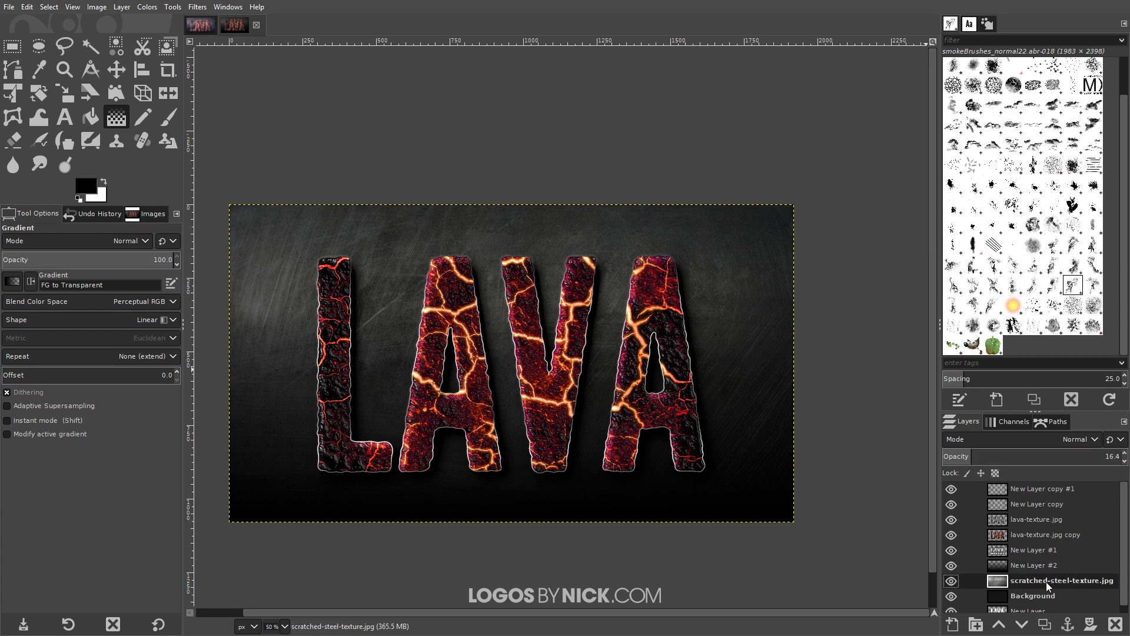
left_click(990, 455)
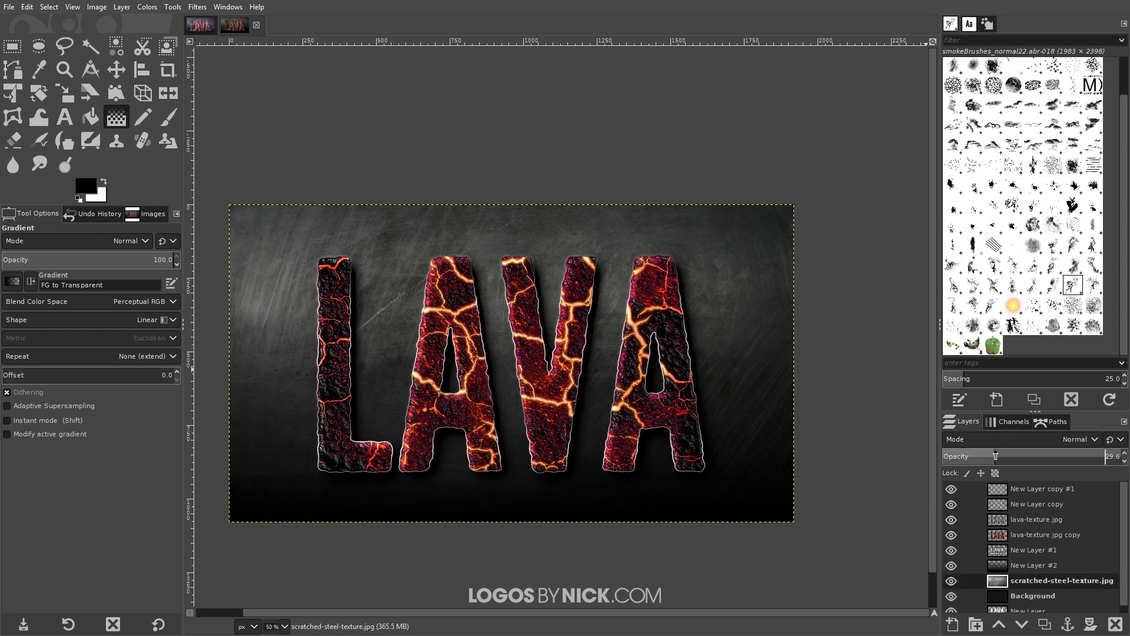
left_click_drag(989, 455, 978, 455)
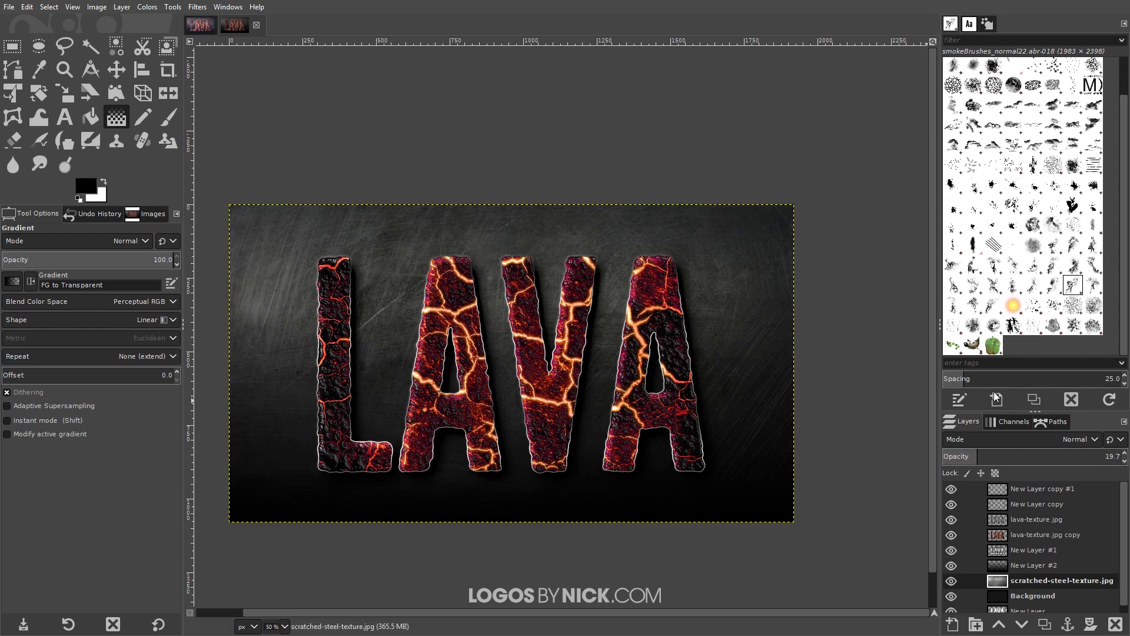
left_click(987, 456)
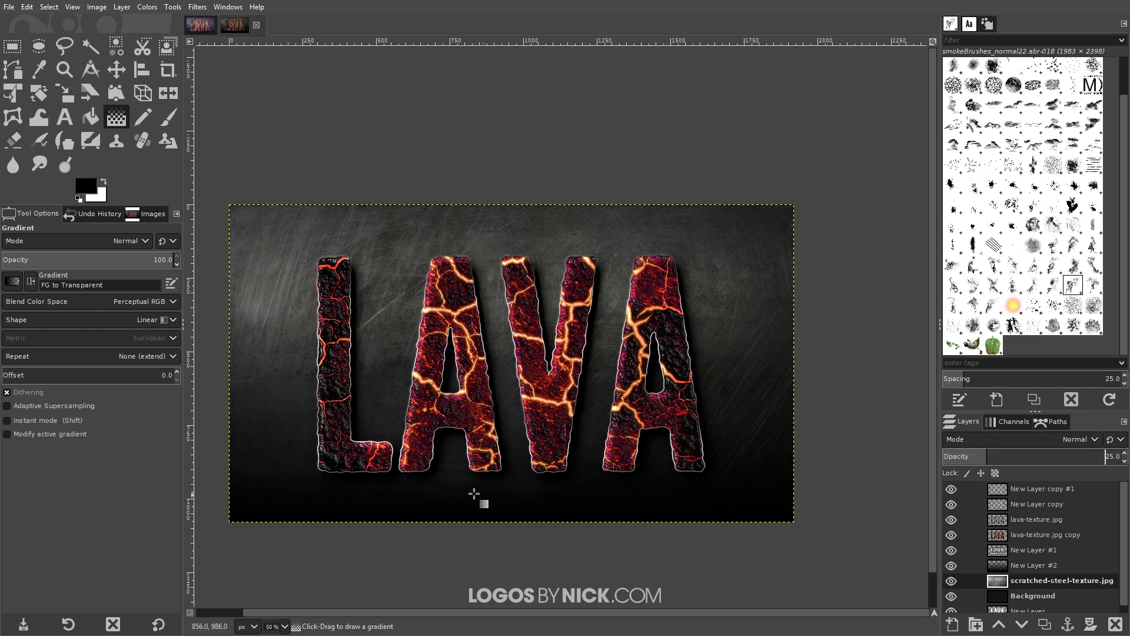
left_click(978, 456)
left_click_drag(978, 456, 996, 460)
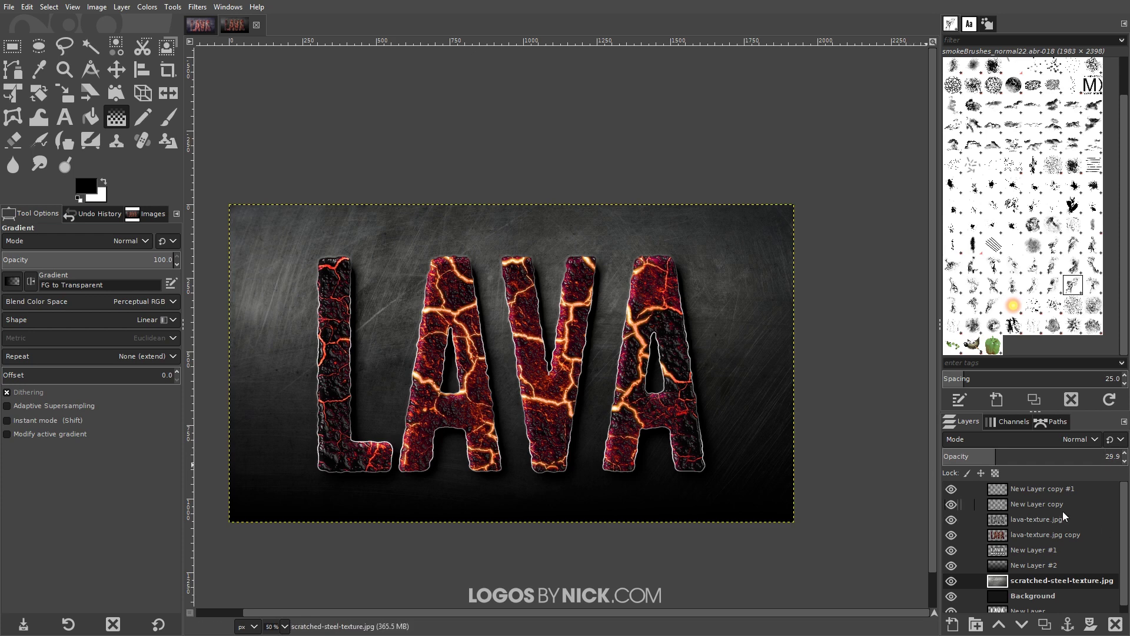
Add a transparent layer directly above New Layer copy #1, at the top of the layer stack.
left_click(1040, 488)
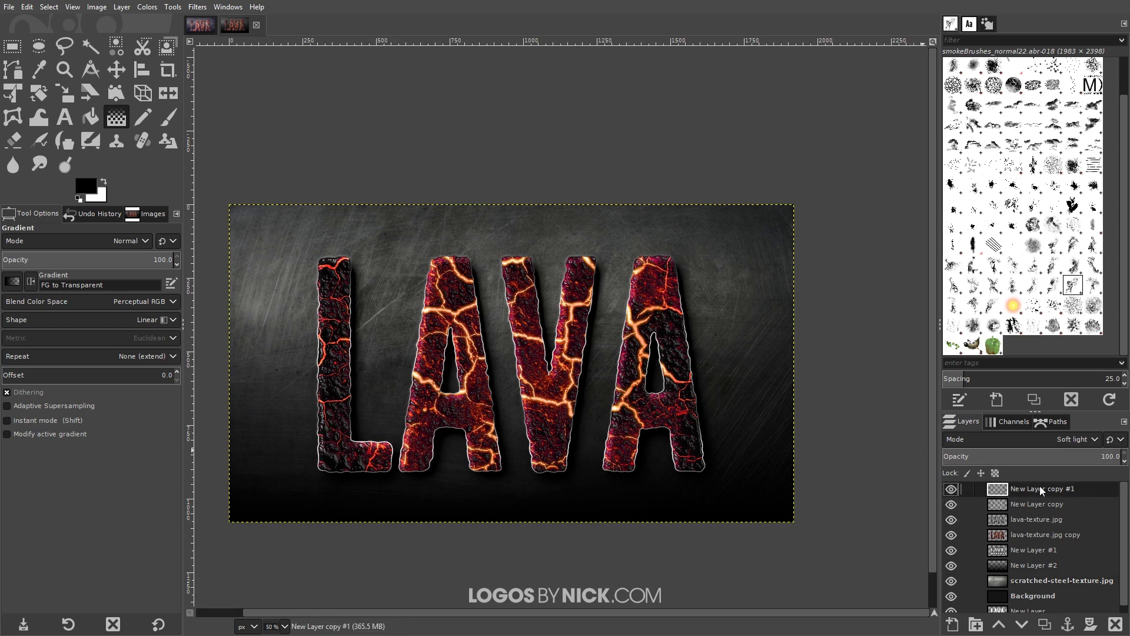
left_click(953, 628)
left_click(1031, 593)
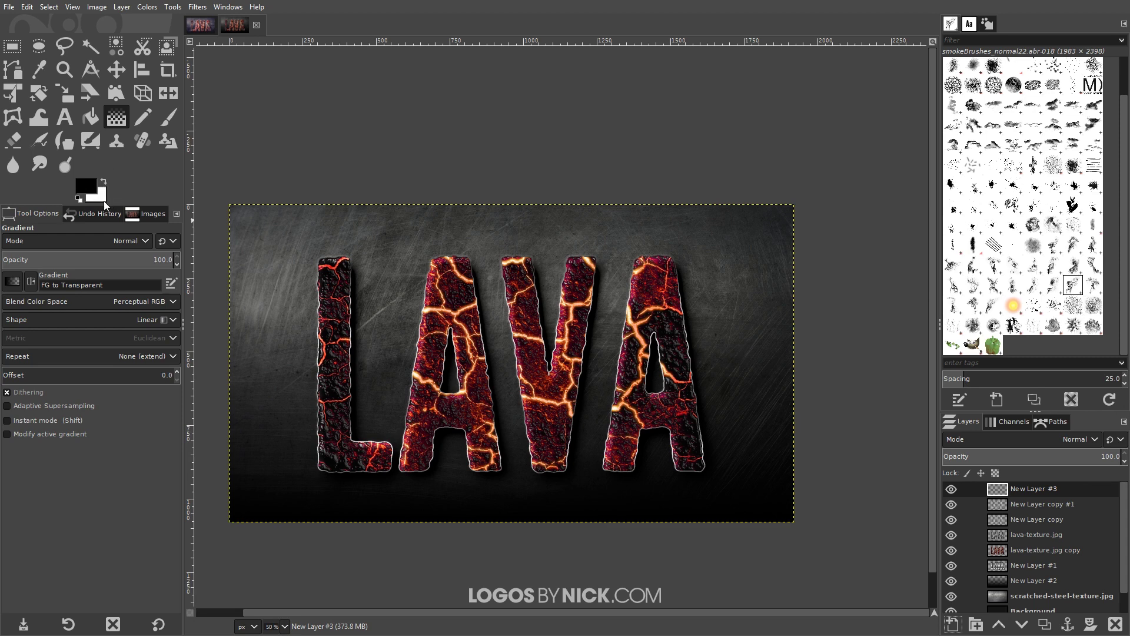
Paint white smoke over both sides of the lettering with the Paintbrush, using brushes smokeBrushes_normal22.abr-019 and smokeBrushes_normal22.abr-017.
left_click(104, 182)
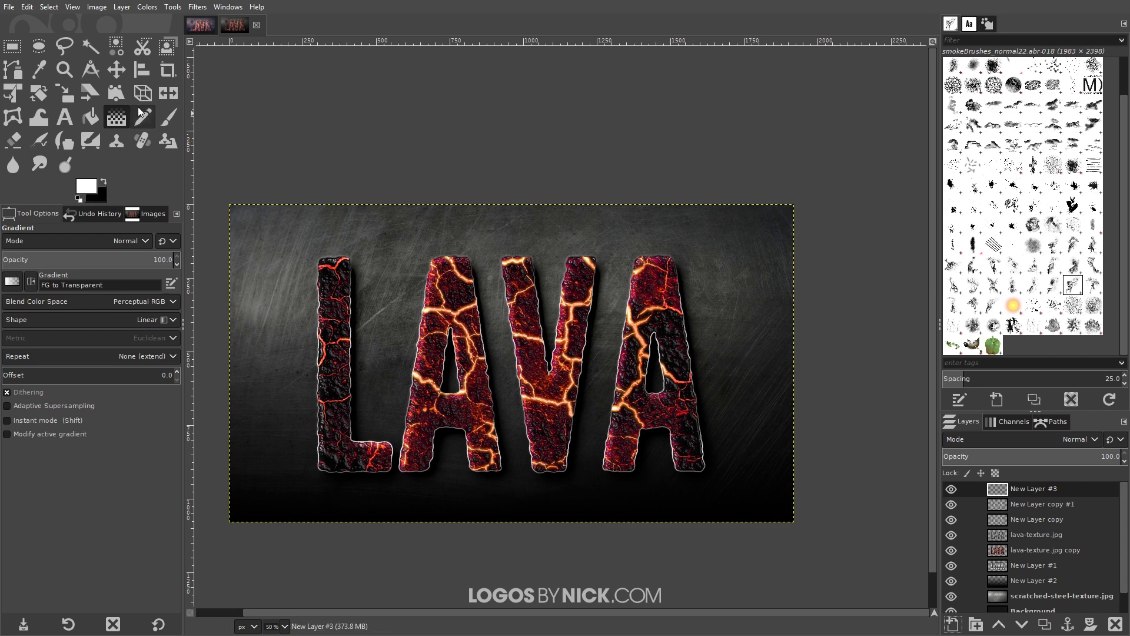
left_click(169, 120)
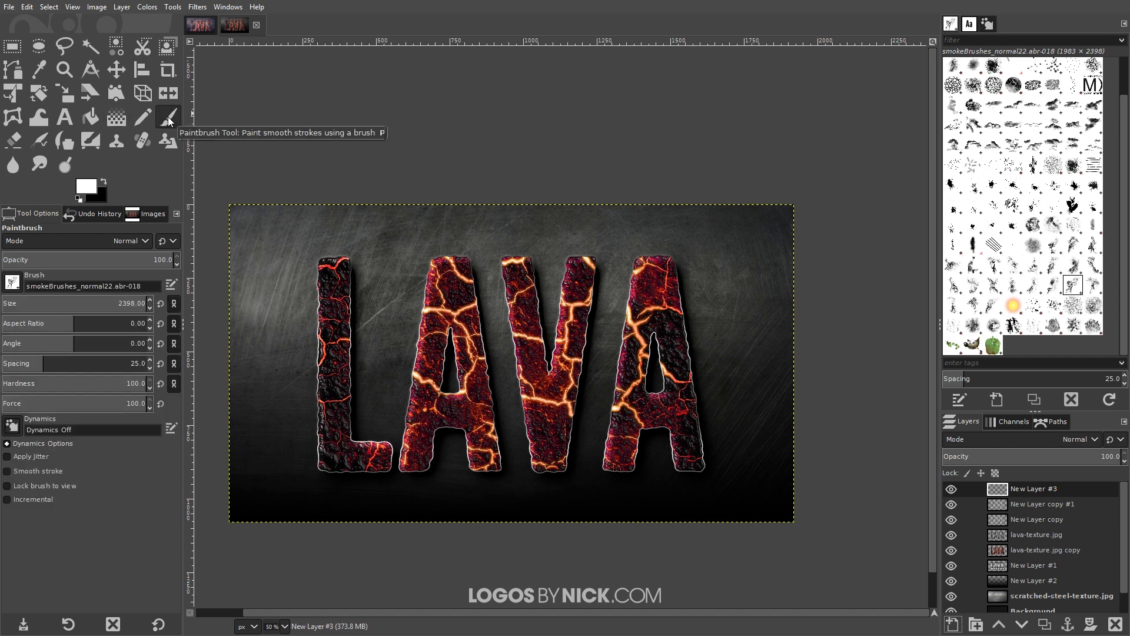
left_click(1093, 287)
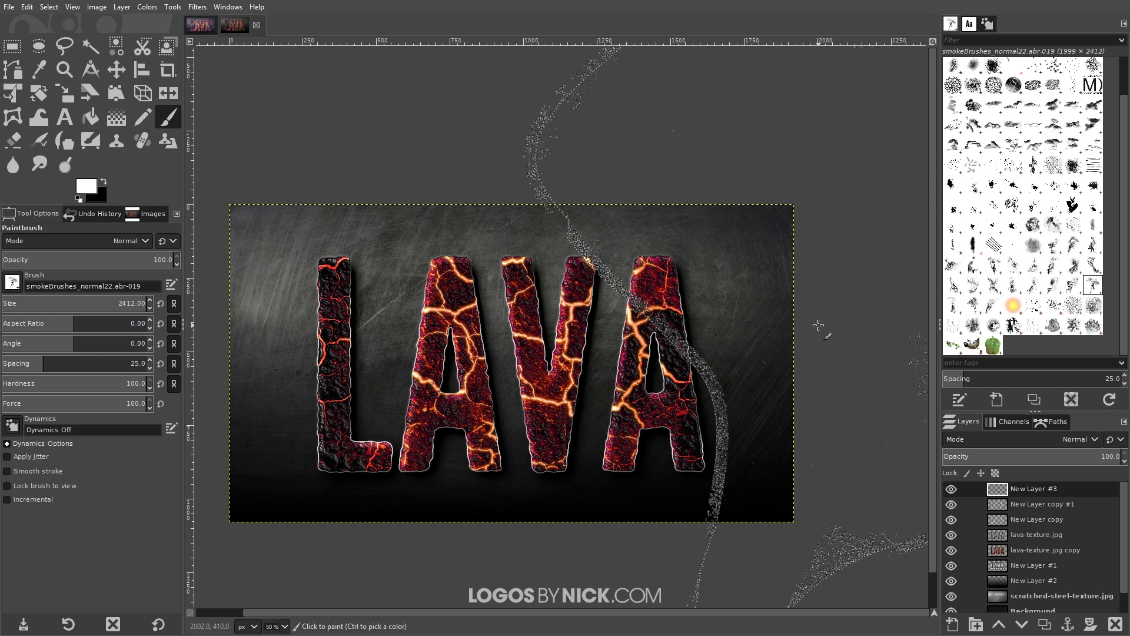
key("minus")
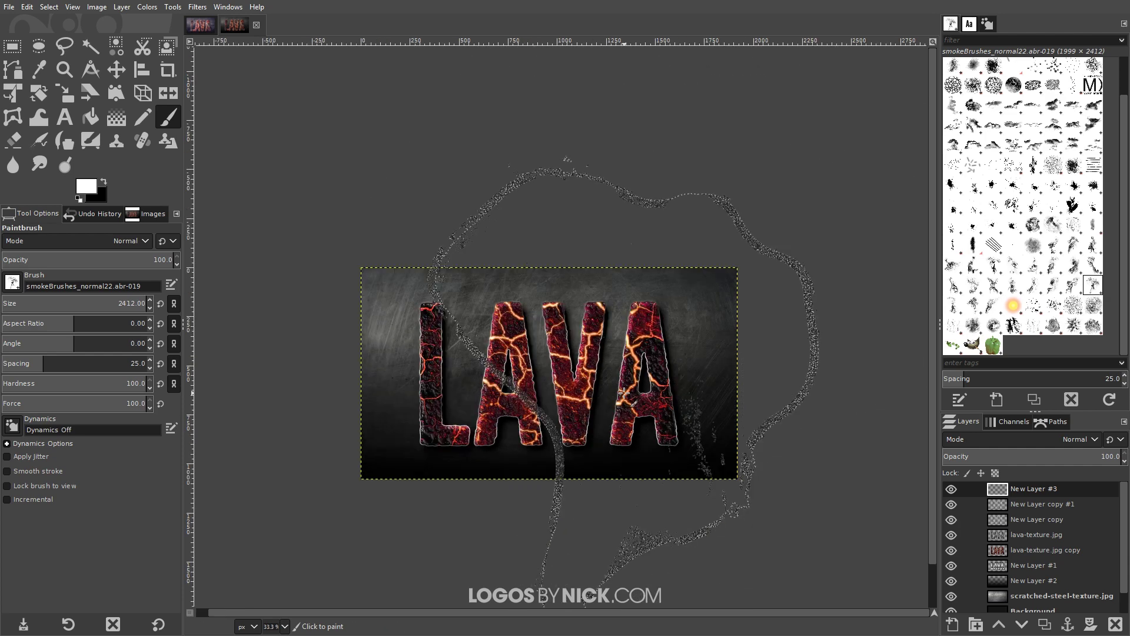
left_click(705, 494)
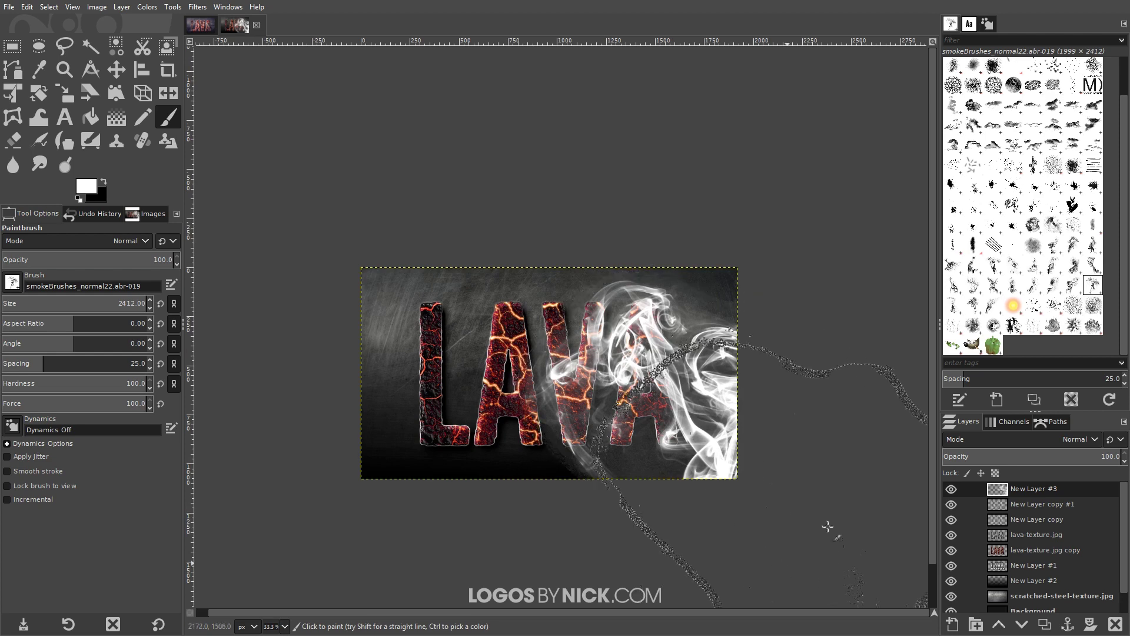
left_click(1051, 286)
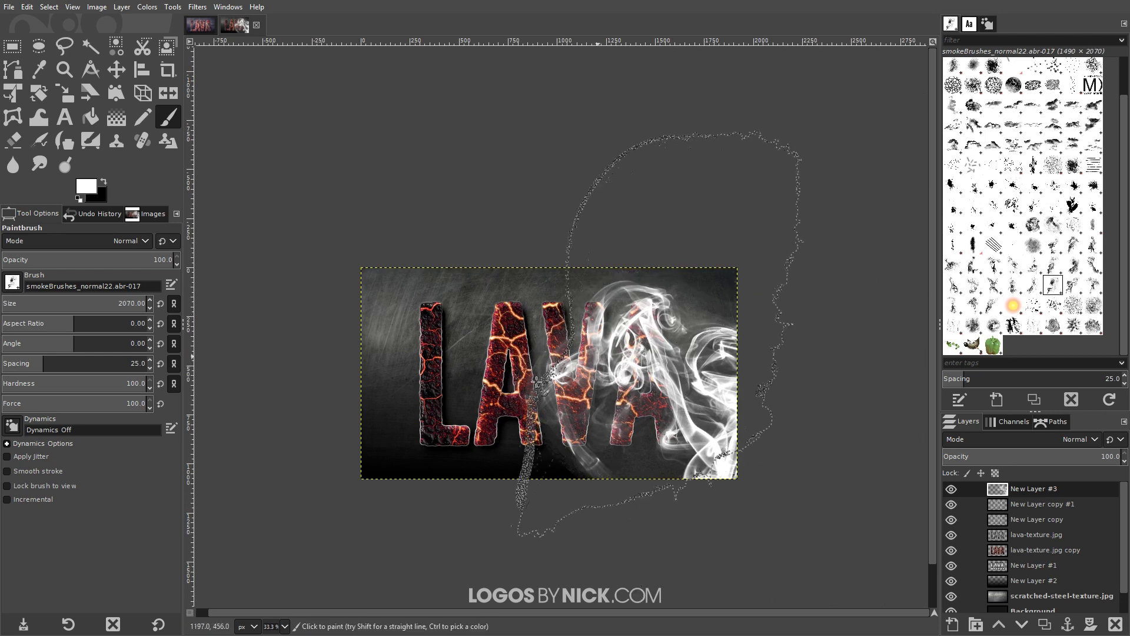
left_click(426, 454)
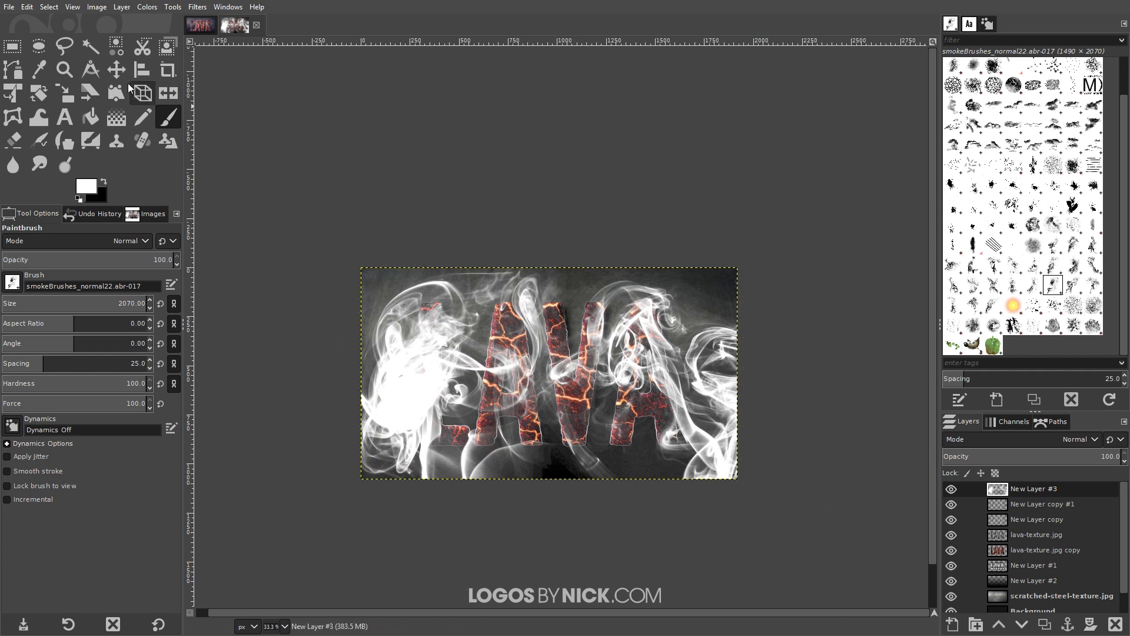
Set the blending mode of the smoke layer, New Layer #3, to Overlay.
key("m")
scroll(691, 325, "left", 2)
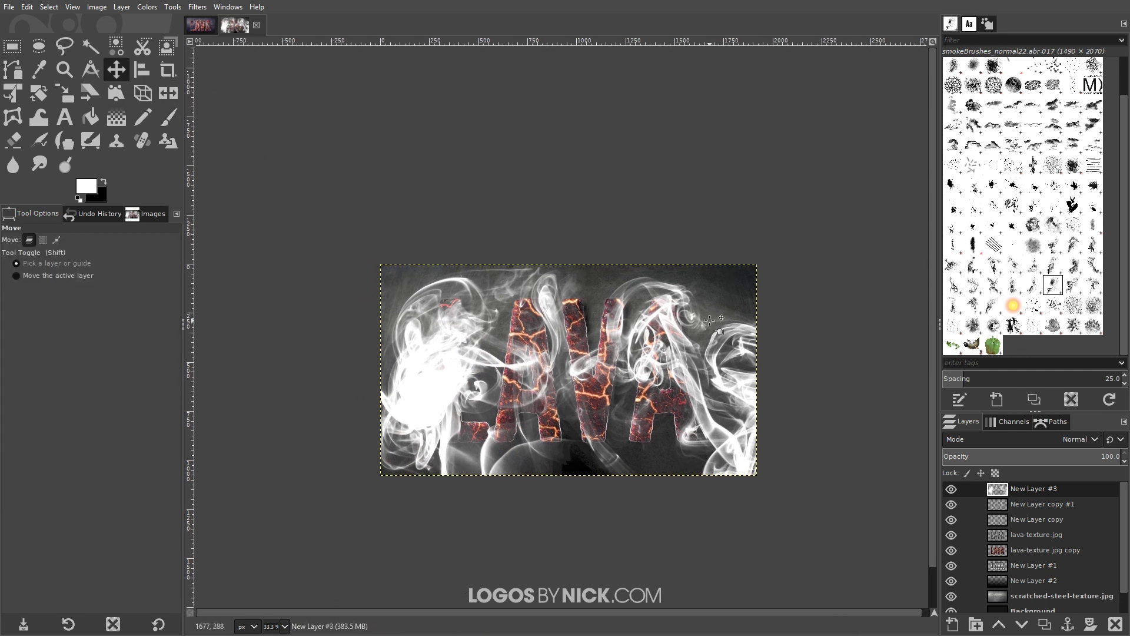
left_click(1075, 443)
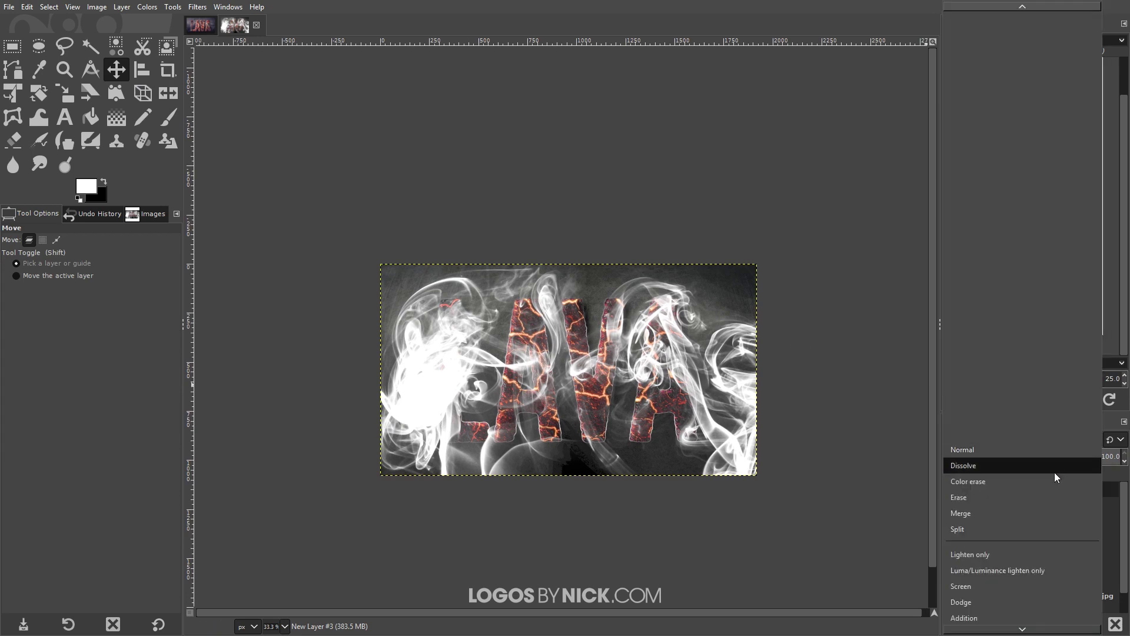
scroll(1052, 476, "down", 5)
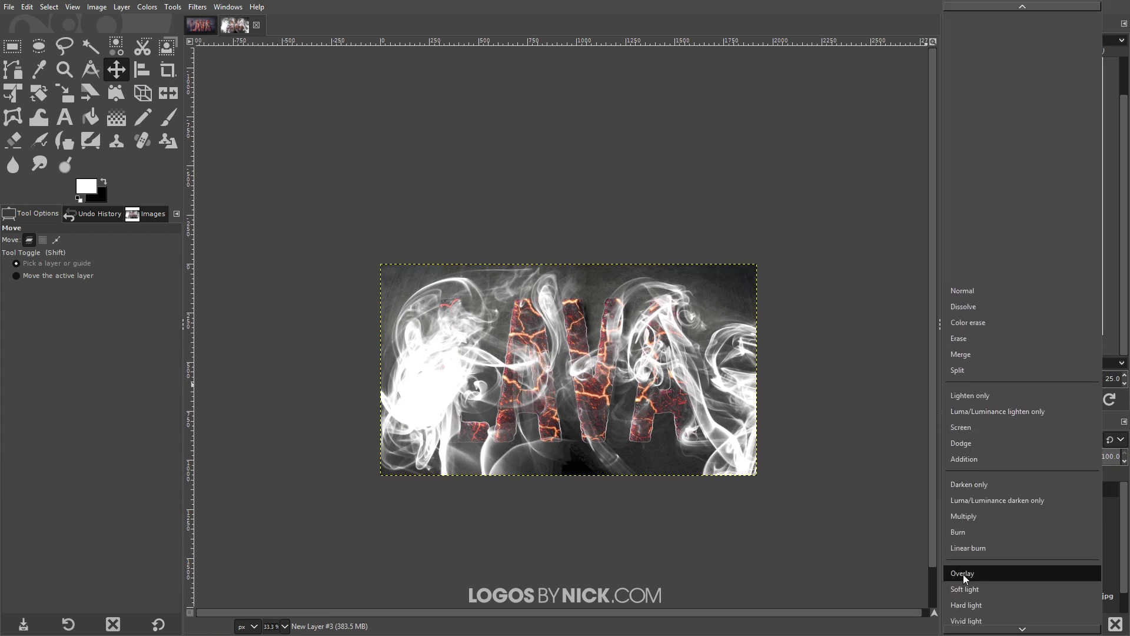
left_click(963, 574)
scroll(581, 392, "up", 1)
scroll(581, 391, "right", 1)
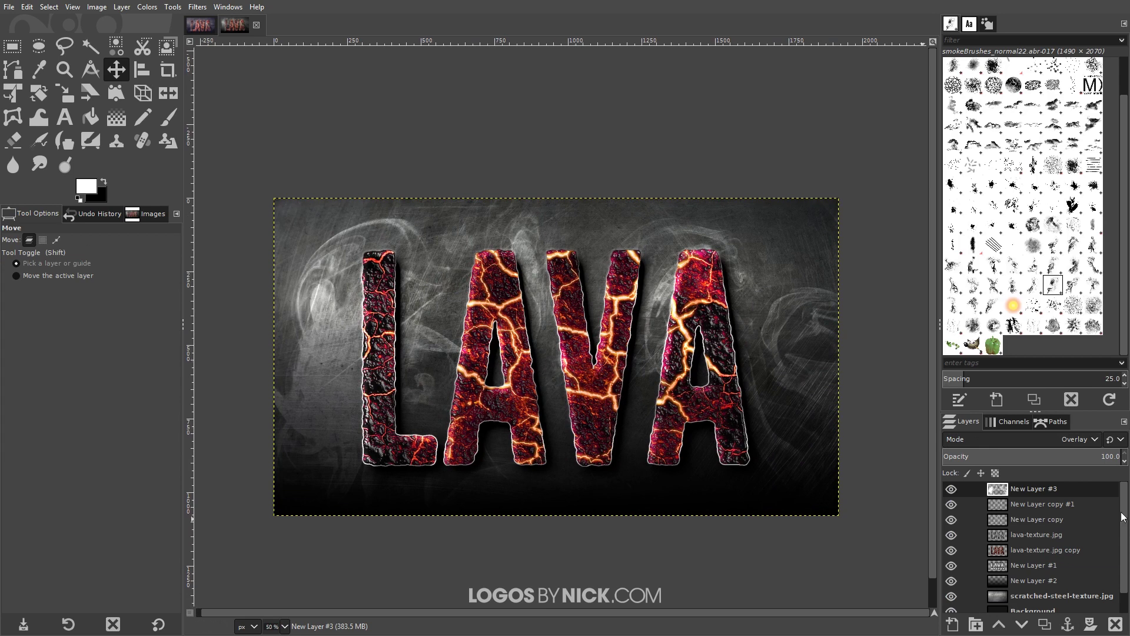
Create a new layer from the visible image above New Layer #3 in the working lava composition.
scroll(1126, 503, "down", 1)
scroll(1127, 503, "down", 1)
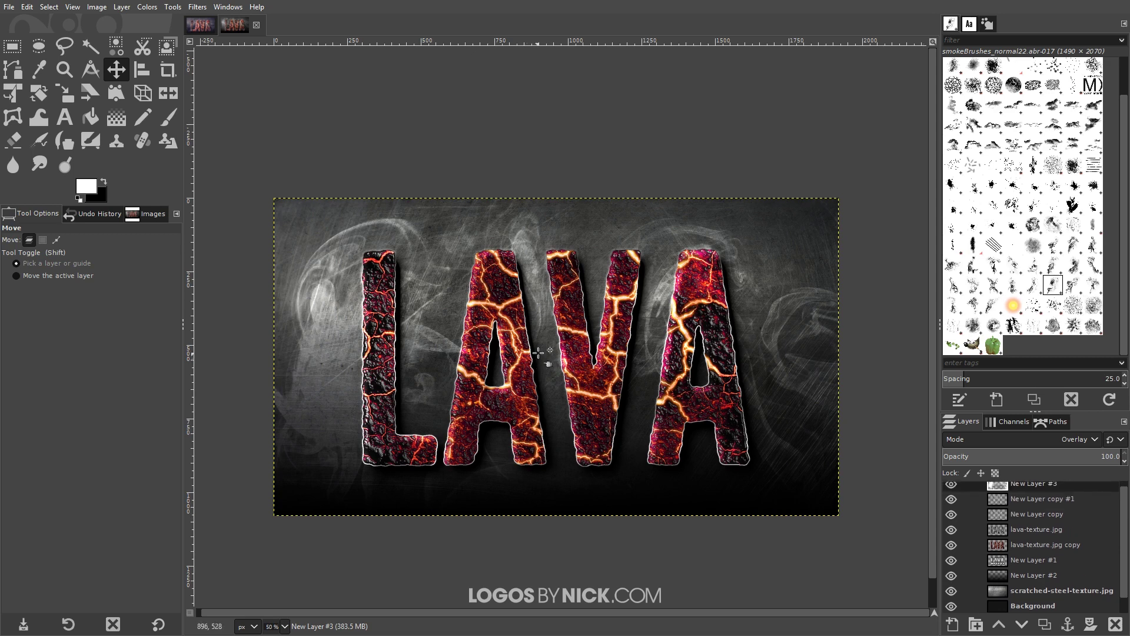
scroll(783, 338, "up", 1)
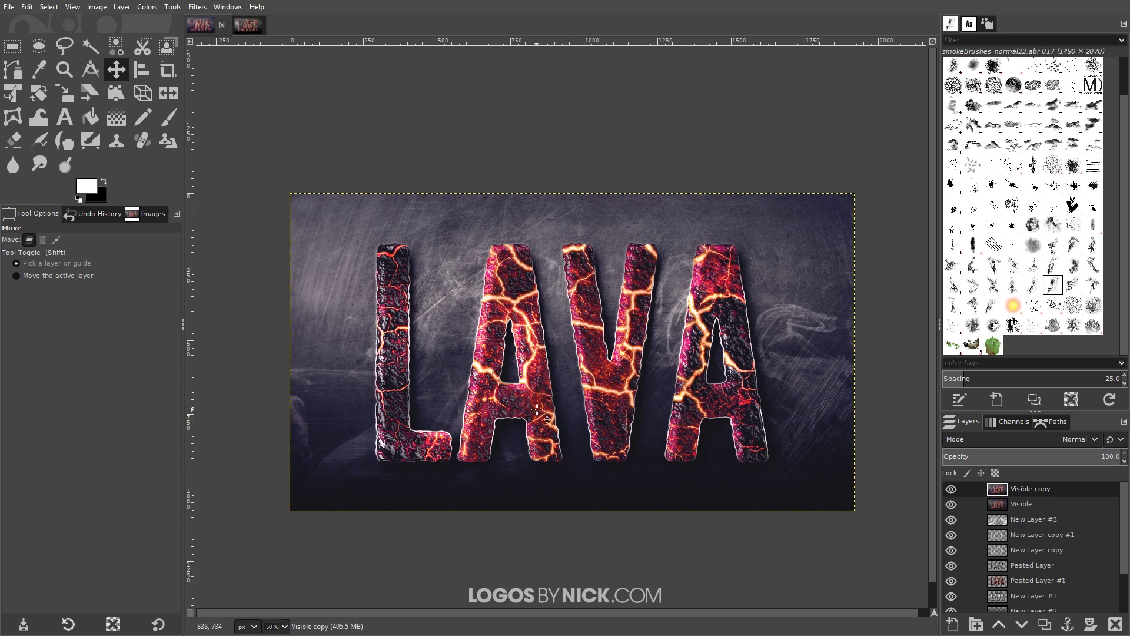
left_click(248, 25)
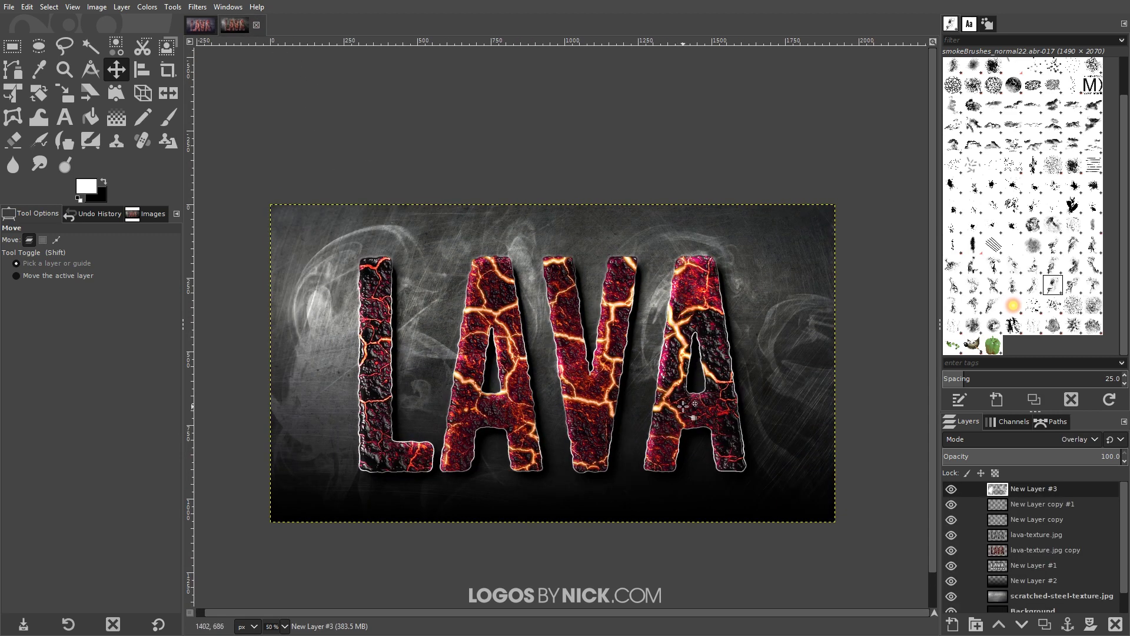
right_click(1016, 491)
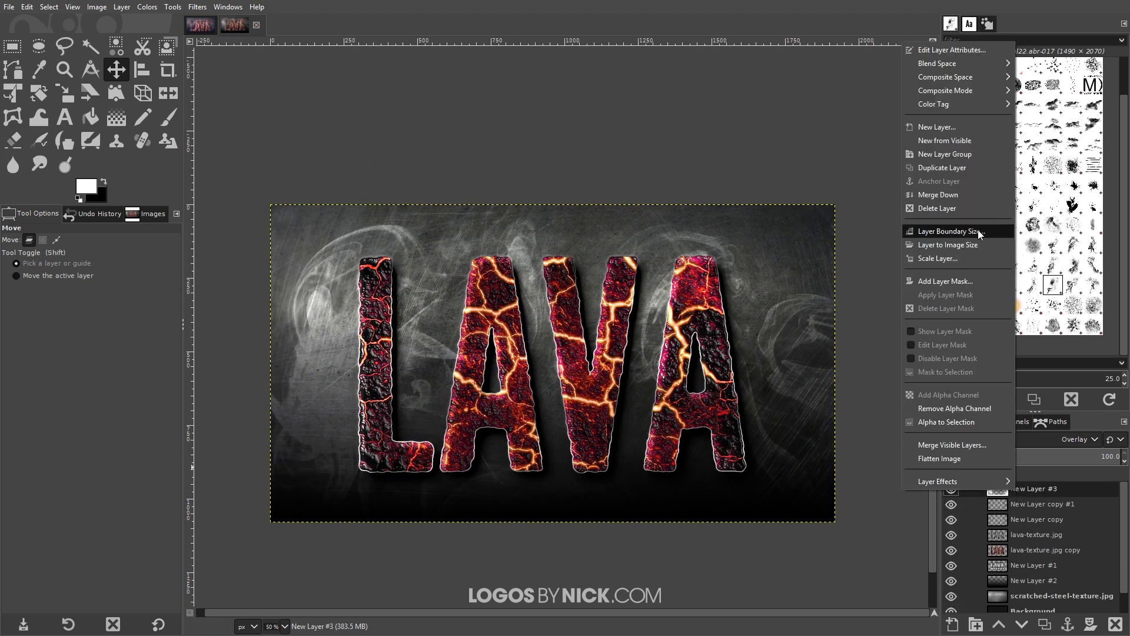
left_click(970, 141)
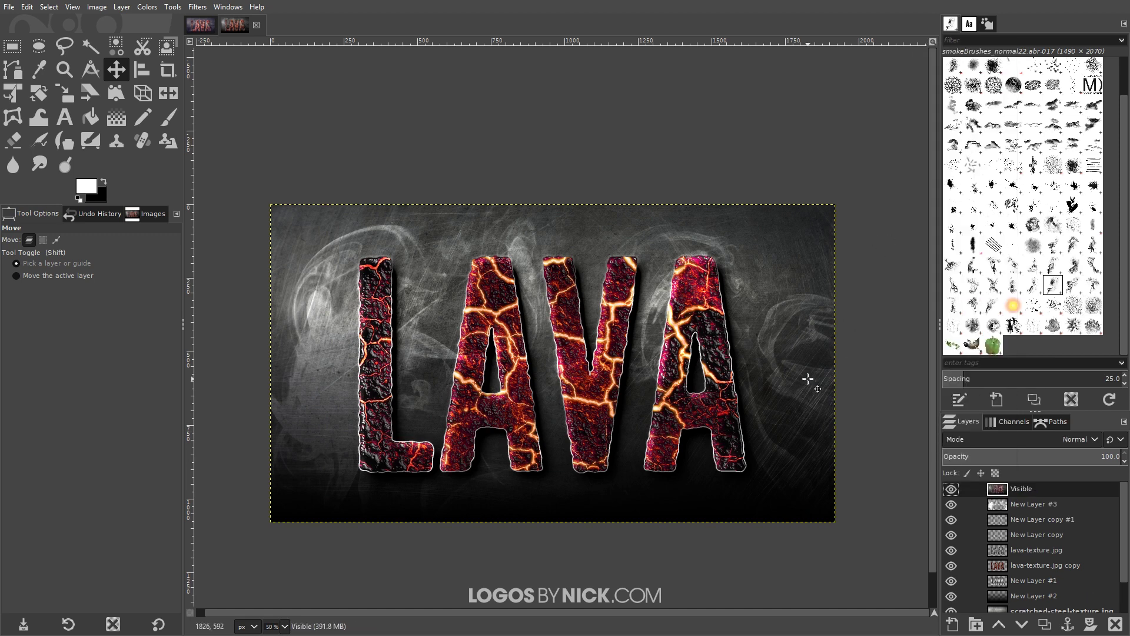
Start a Curves adjustment on the Visible layer and raise the dark end of the Value curve to fade the blacks.
left_click(147, 6)
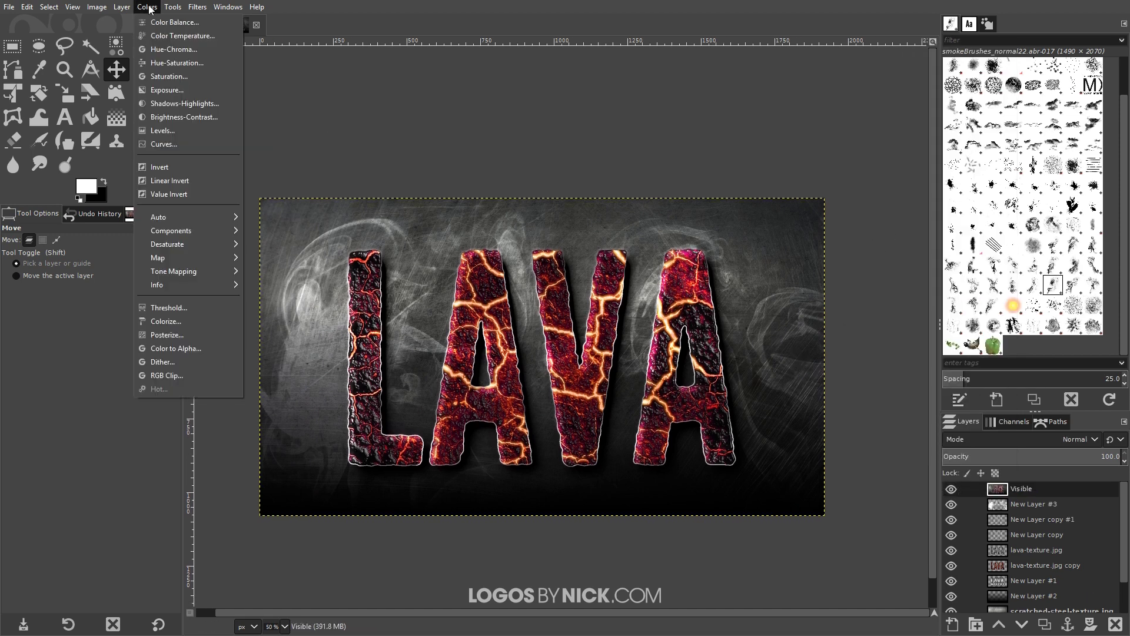
left_click(171, 144)
left_click_drag(888, 116, 902, 118)
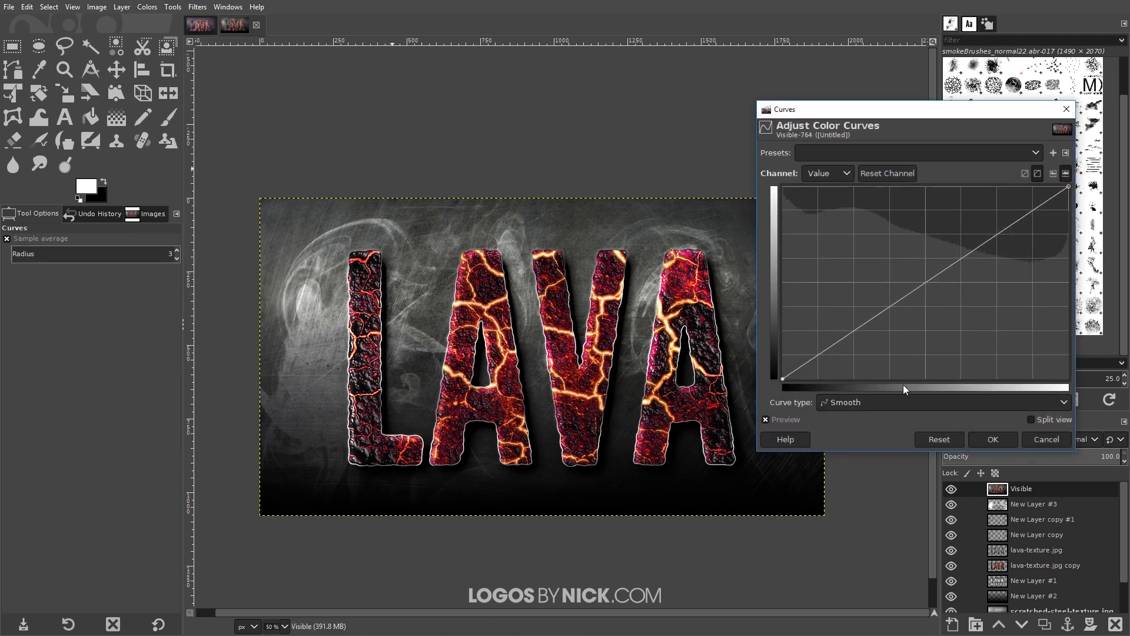
left_click_drag(782, 378, 818, 351)
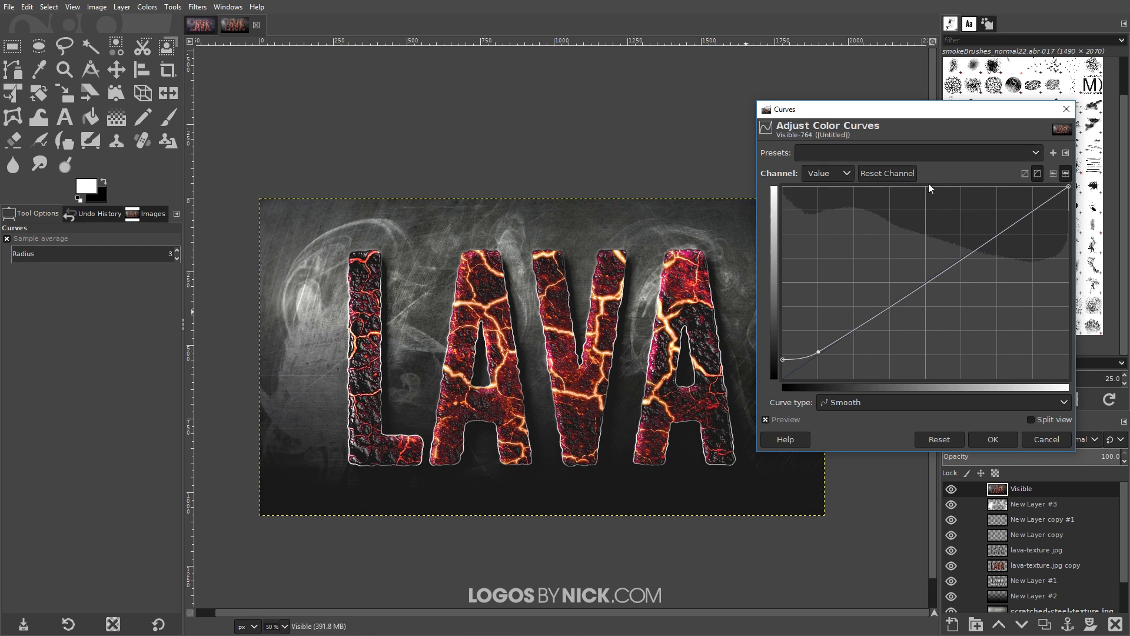
Raise the black point of the Blue channel curve slightly to tint the shadows blue.
left_click(845, 178)
left_click(843, 231)
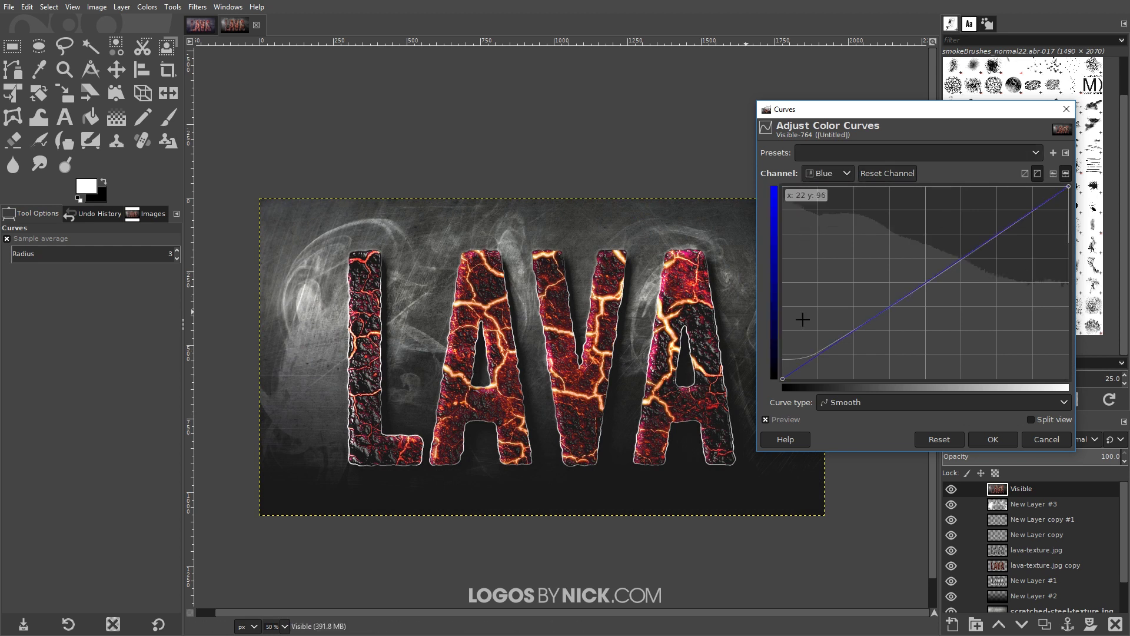
left_click_drag(780, 379, 758, 365)
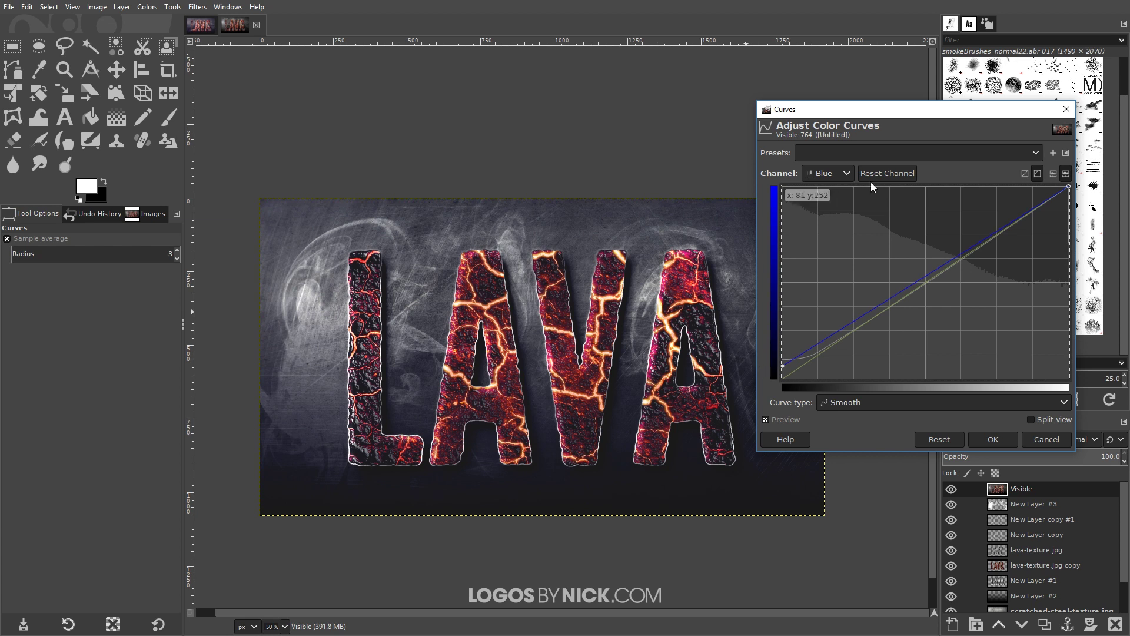
Shift the Red channel curve's white point inward along the upper edge to boost the reds, and apply the Curves adjustment.
left_click(845, 170)
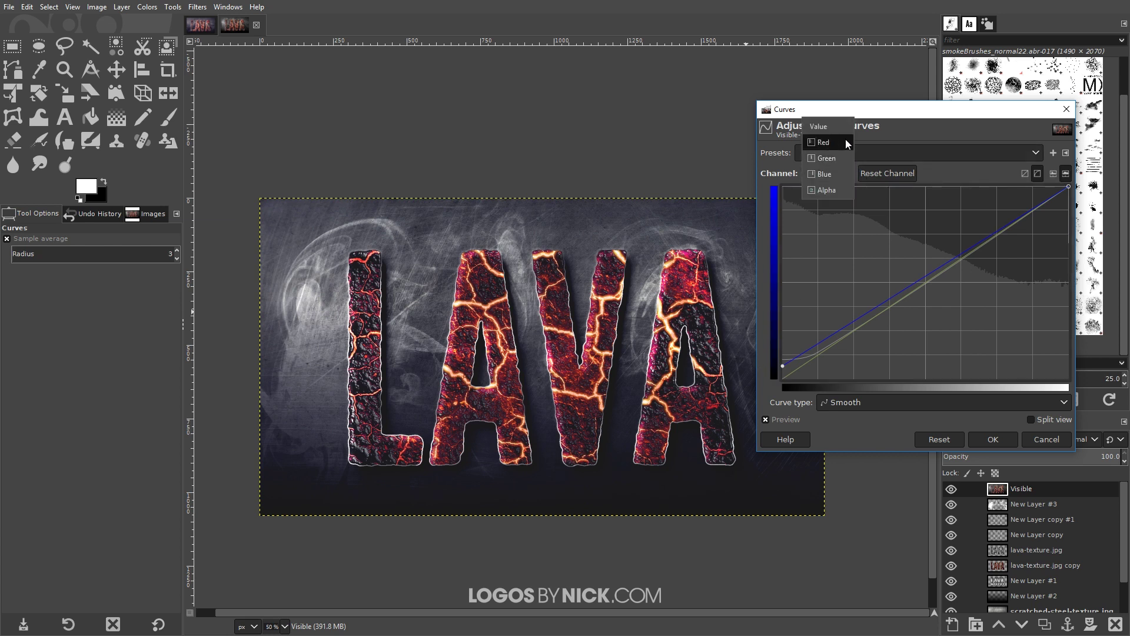
left_click(845, 142)
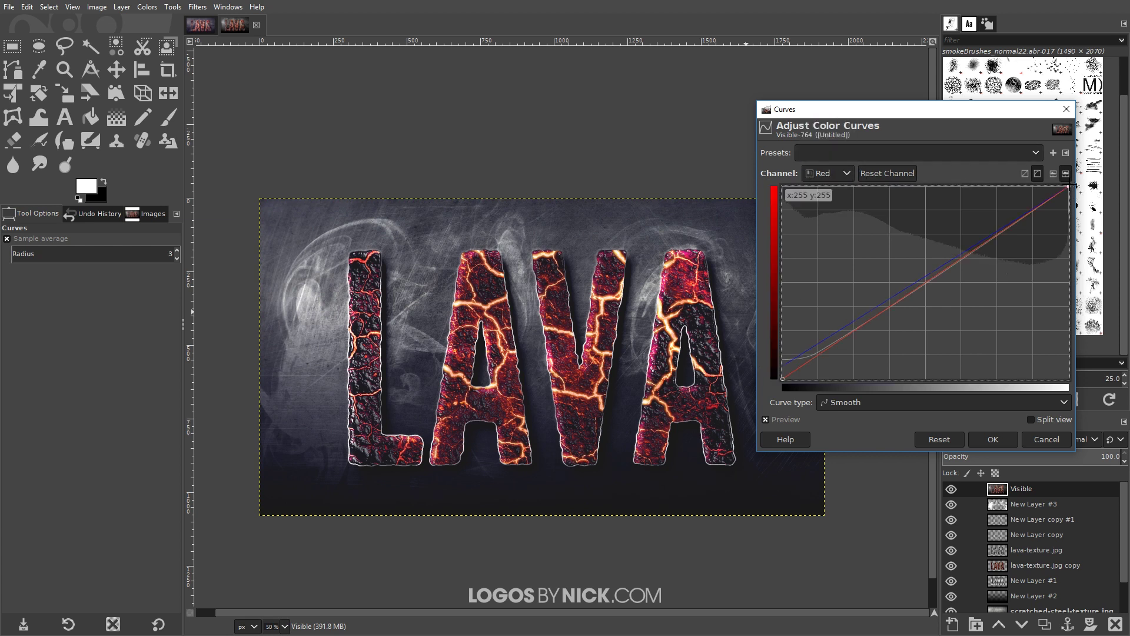
left_click_drag(1070, 186, 1039, 143)
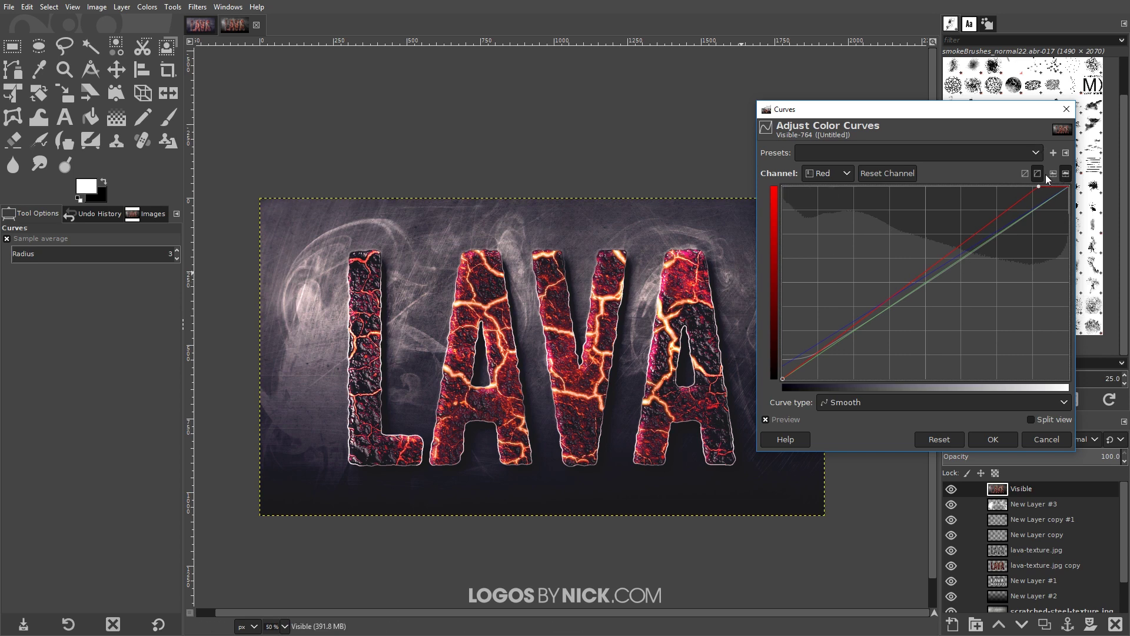
left_click(994, 440)
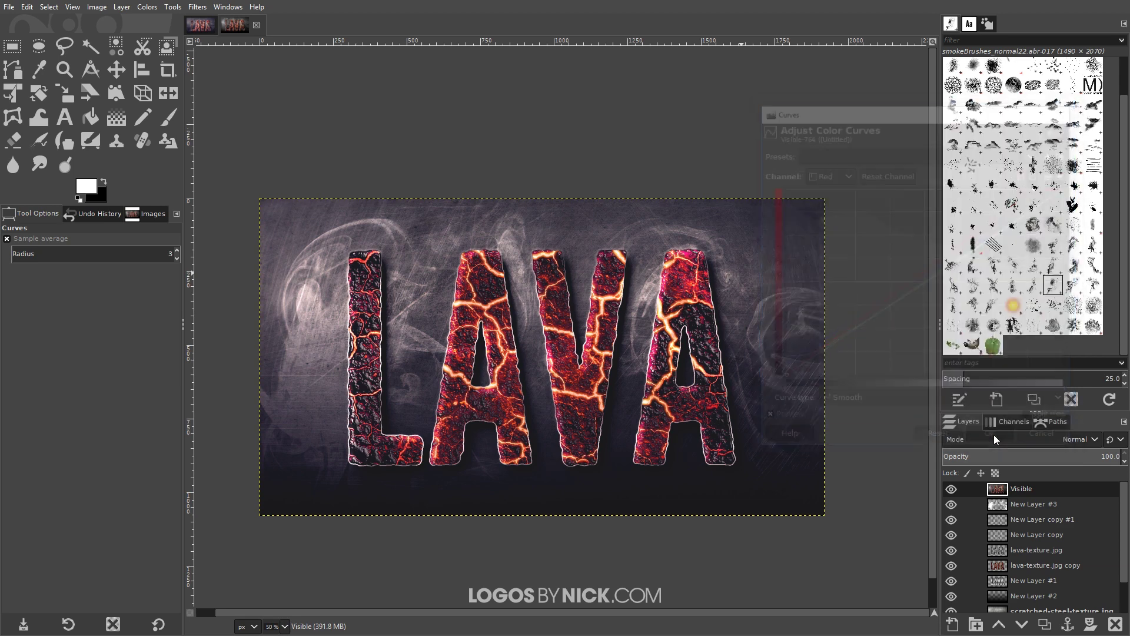
Apply a Levels adjustment to the Visible layer with the Value channel's black input at 20 and gamma at 1.37.
left_click(144, 8)
left_click(180, 131)
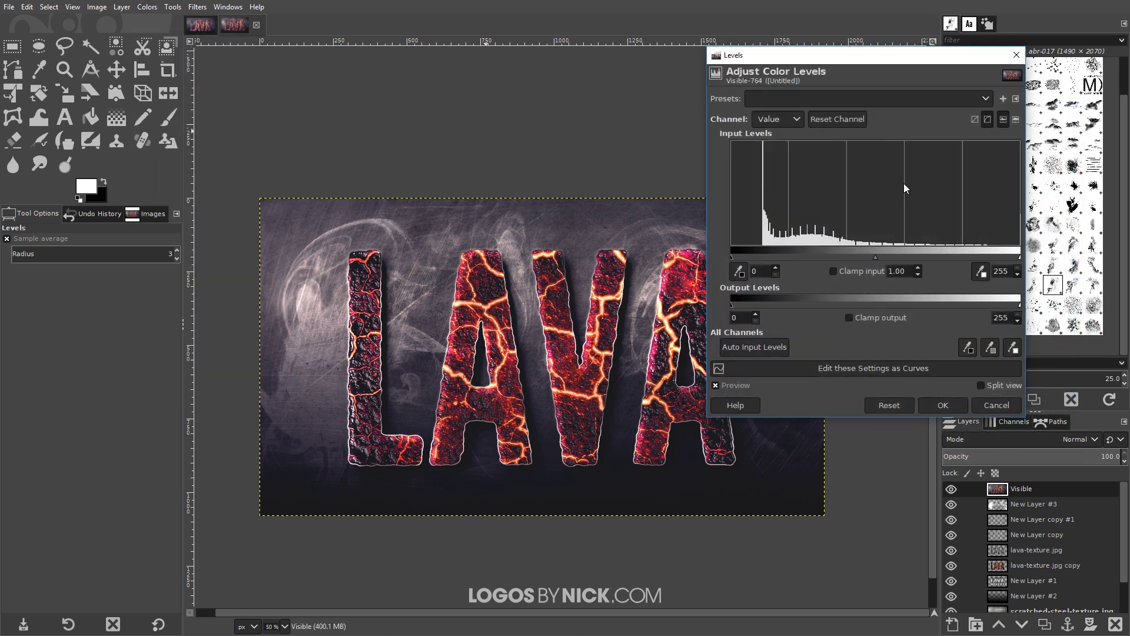
left_click_drag(844, 61, 905, 69)
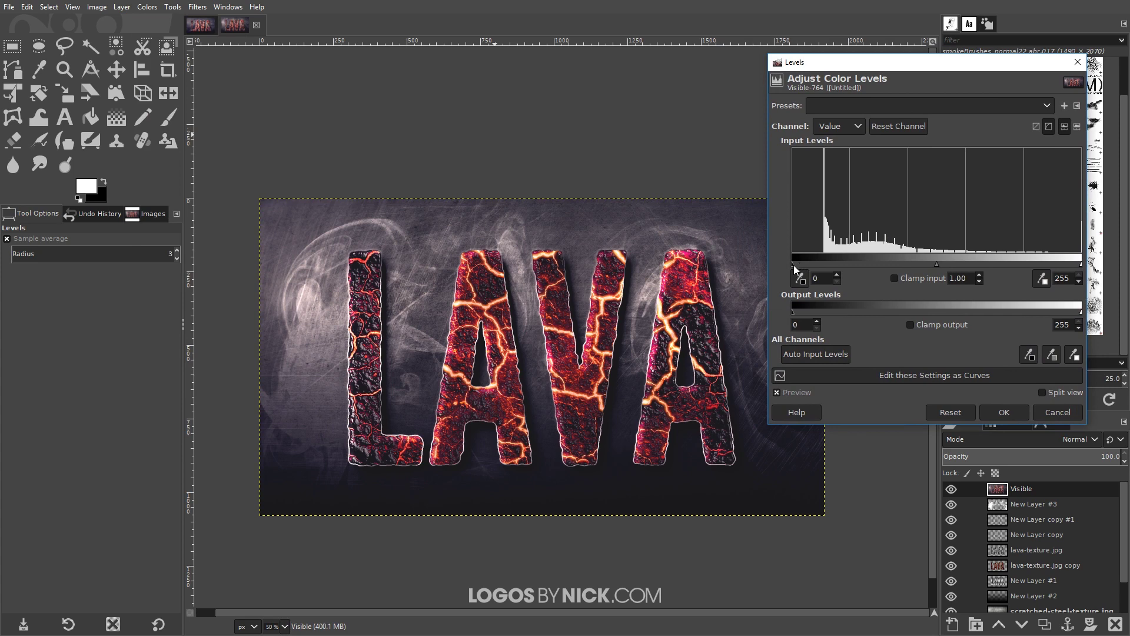
left_click_drag(794, 265, 809, 265)
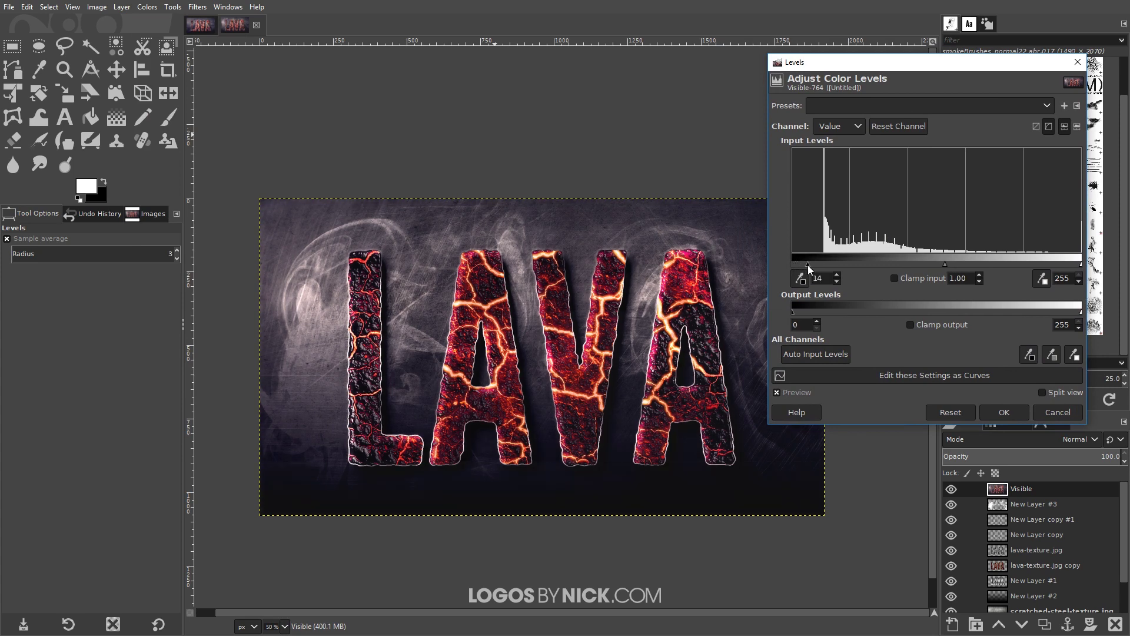
left_click_drag(943, 266, 929, 262)
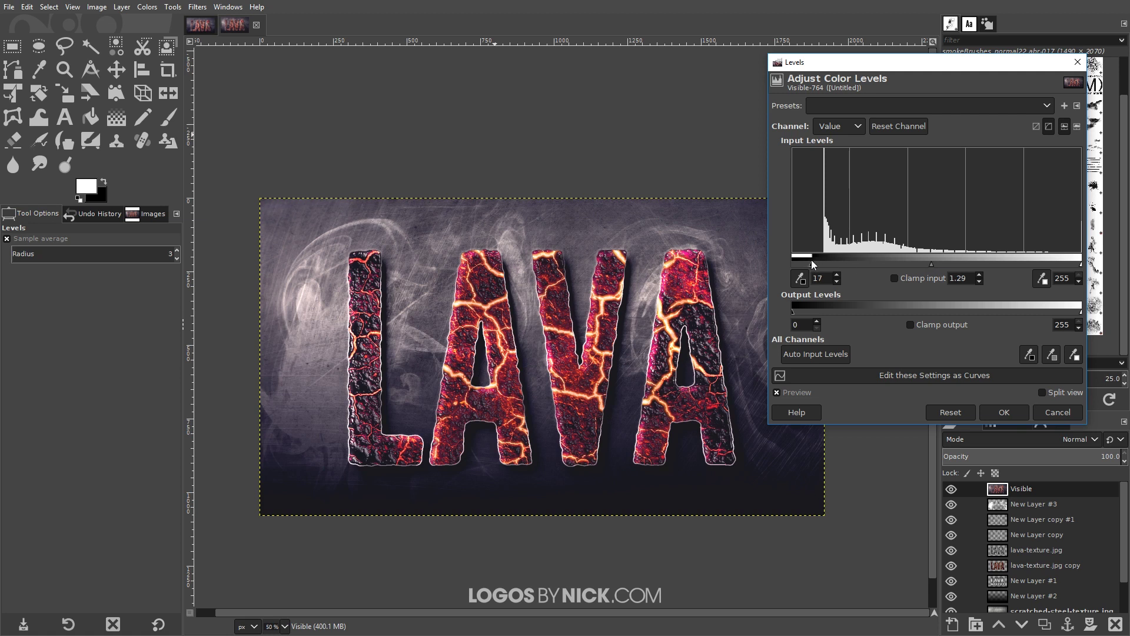
left_click_drag(813, 260, 814, 260)
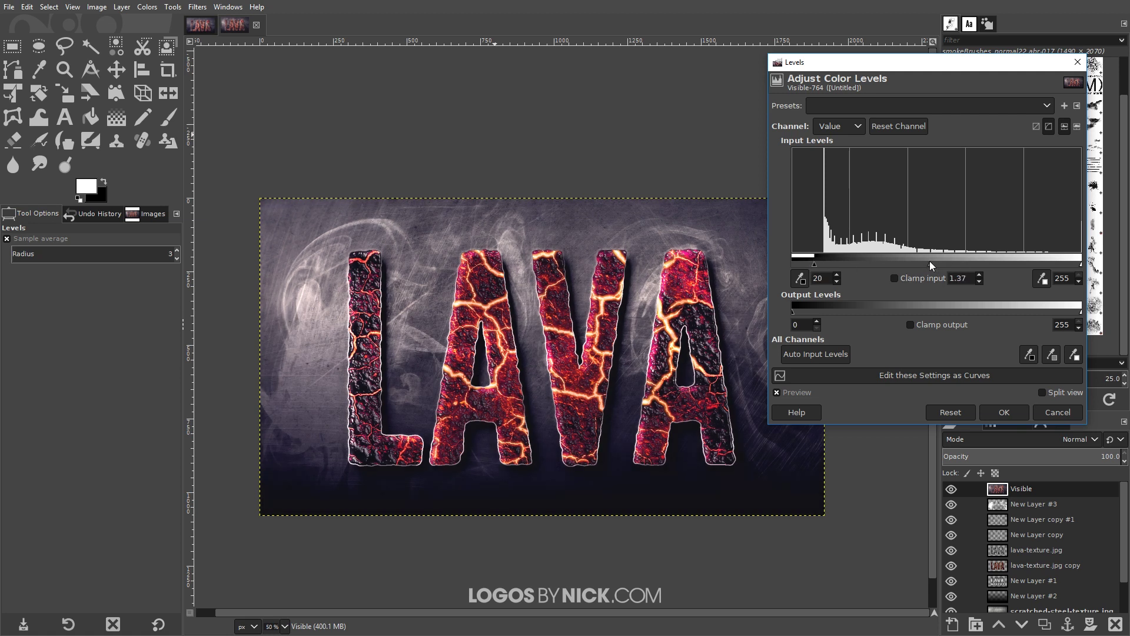
left_click(1004, 411)
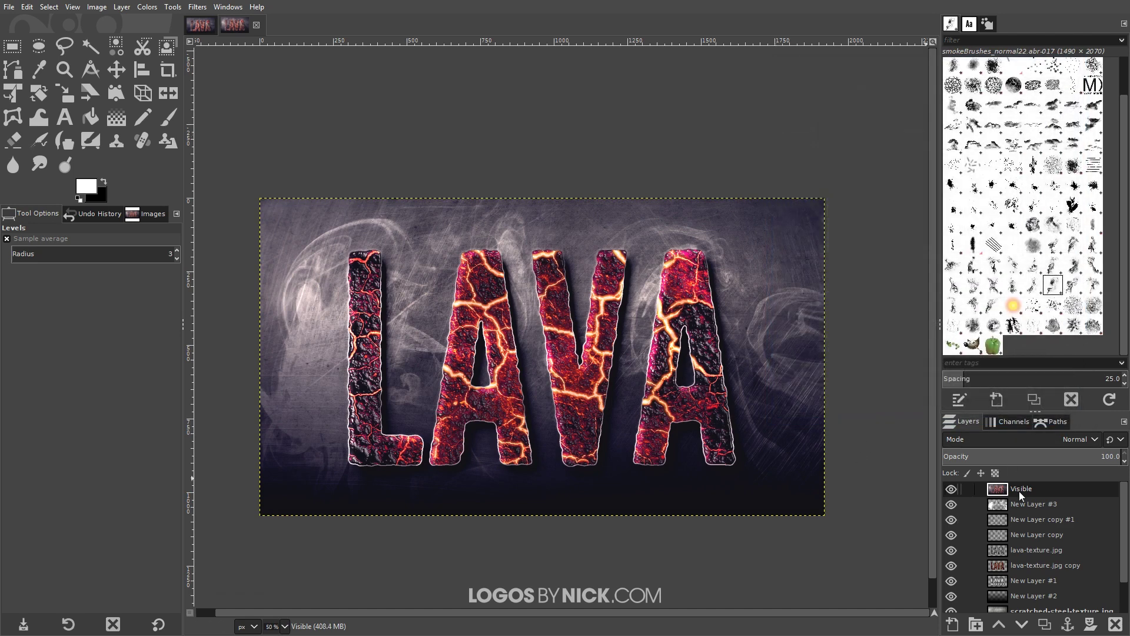
Toggle the Visible layer's visibility off and on to compare the artwork before and after the color grading.
left_click(950, 489)
left_click(950, 489)
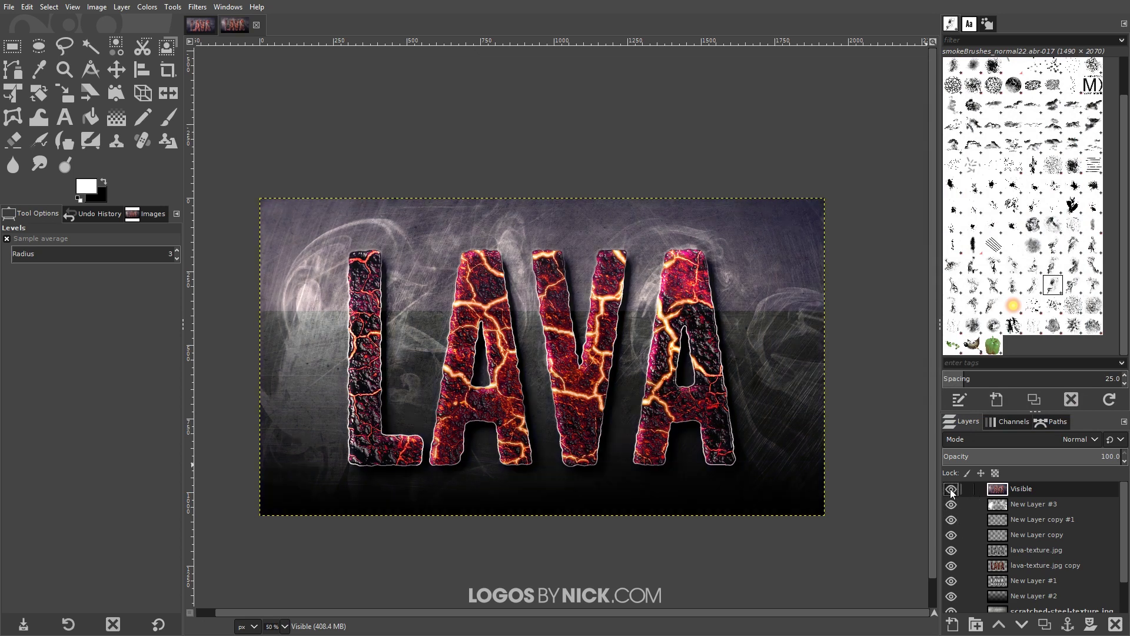
left_click(950, 488)
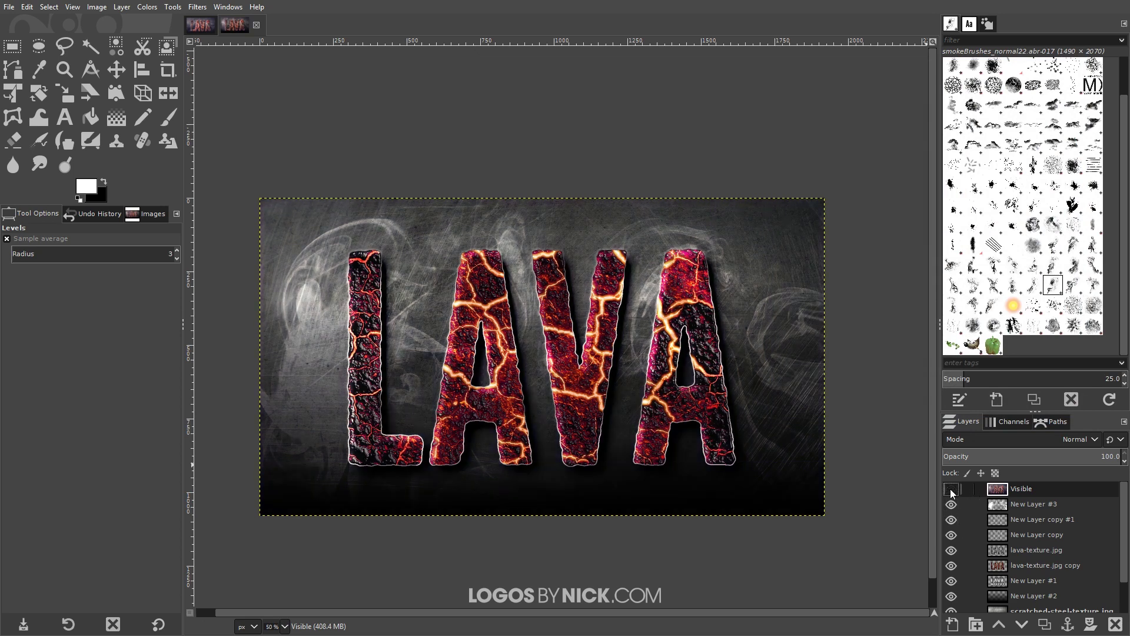
left_click(950, 489)
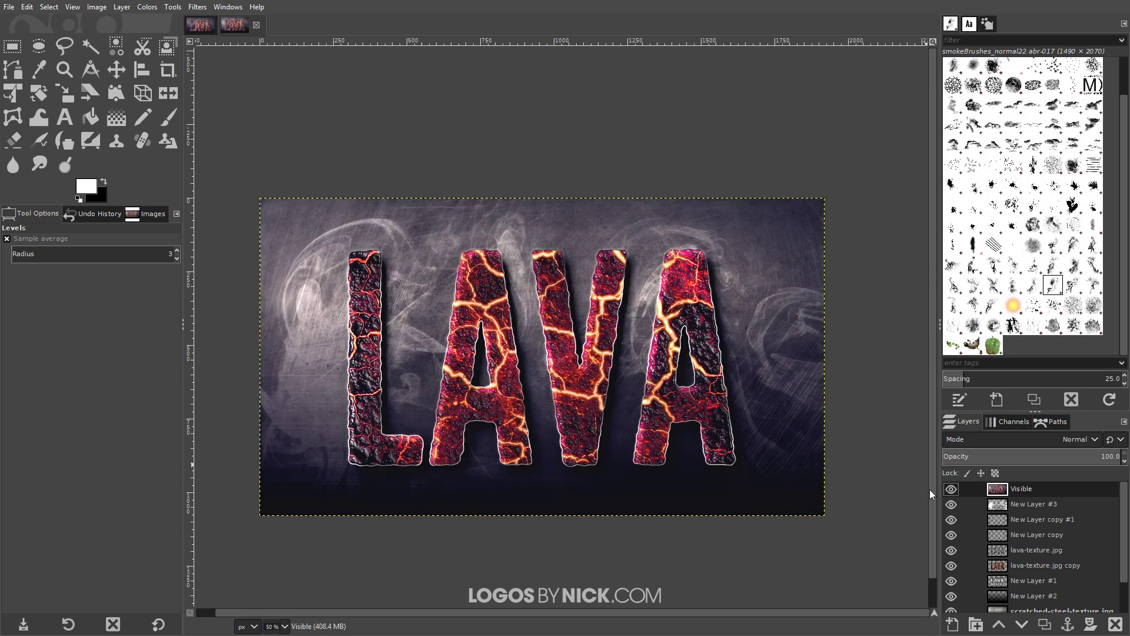
scroll(717, 317, "down", 1)
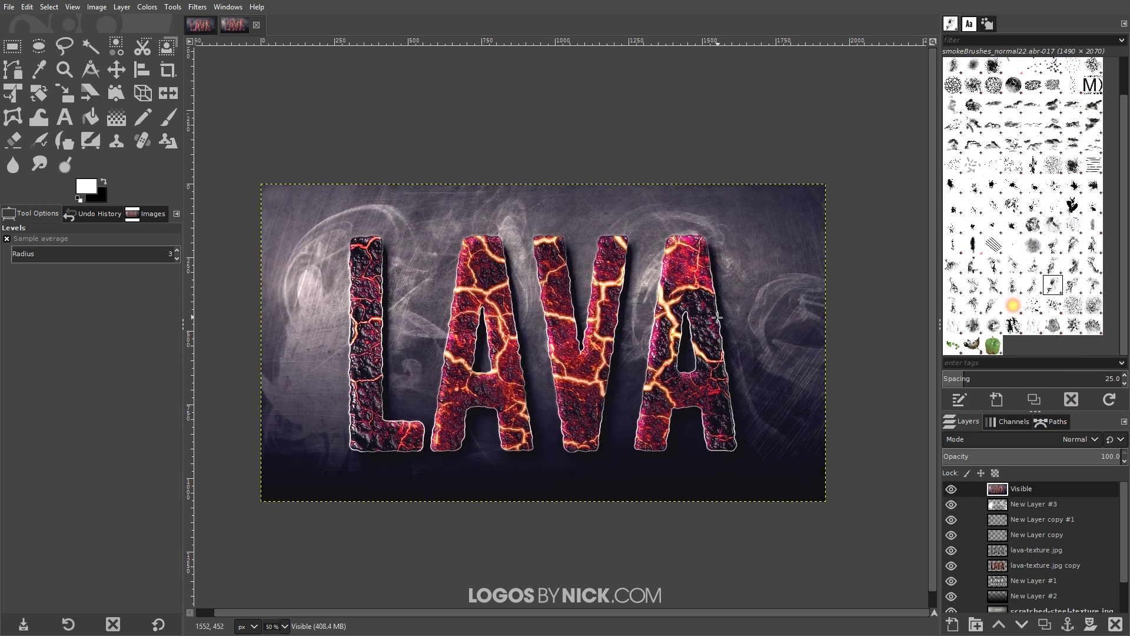